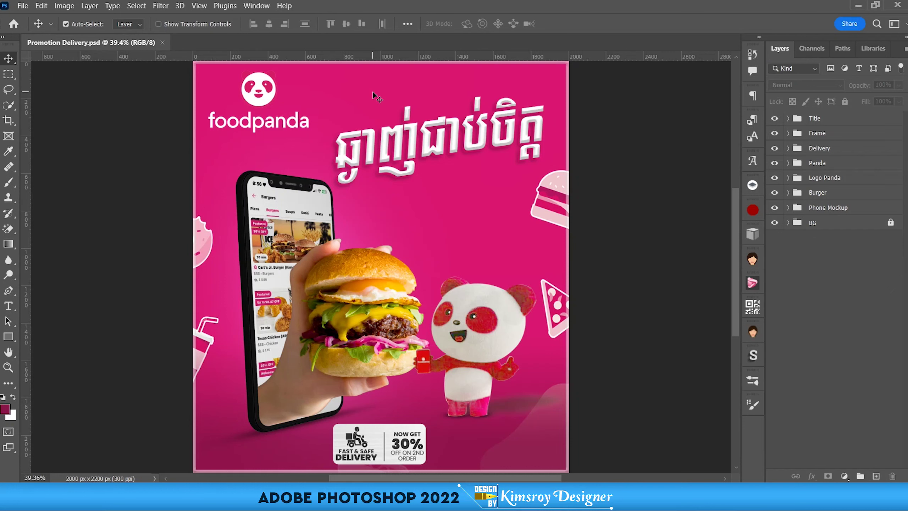
Open the New Document dialog over the Promotion Delivery poster with Ctrl+N.
key("ctrl")
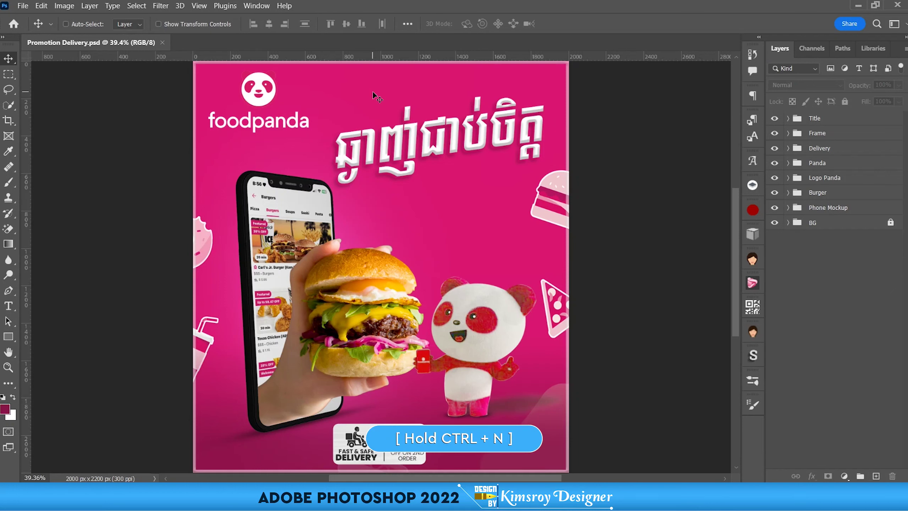
key("ctrl+n")
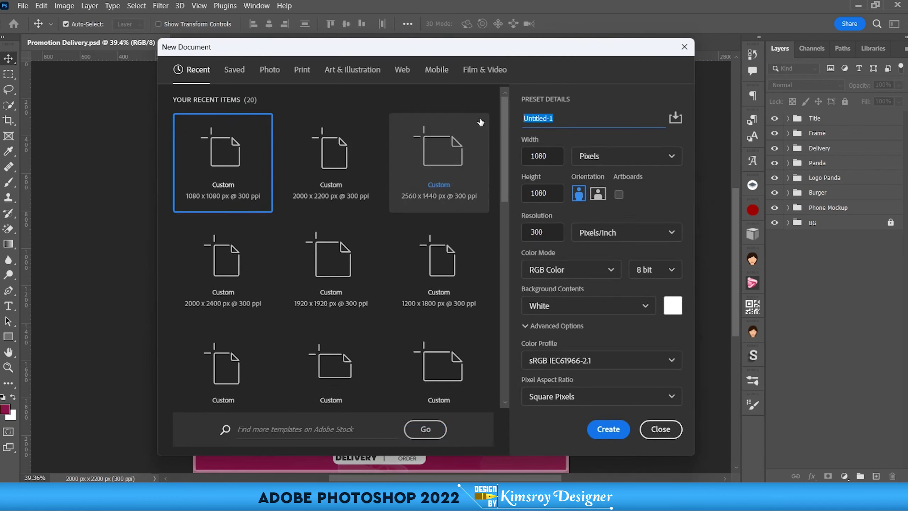
Create a new 2000 x 2300 px document named FoodPanda.
type("FoodPanda")
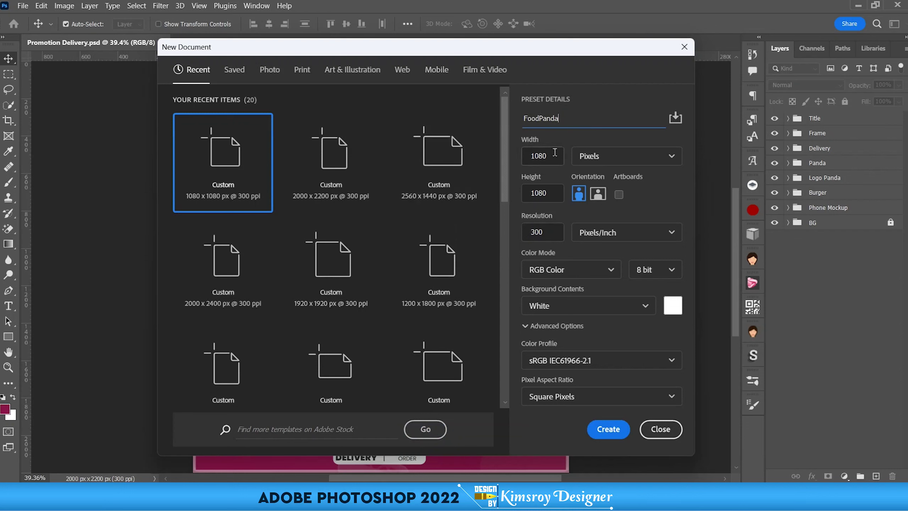
left_click_drag(555, 154, 526, 156)
type("2")
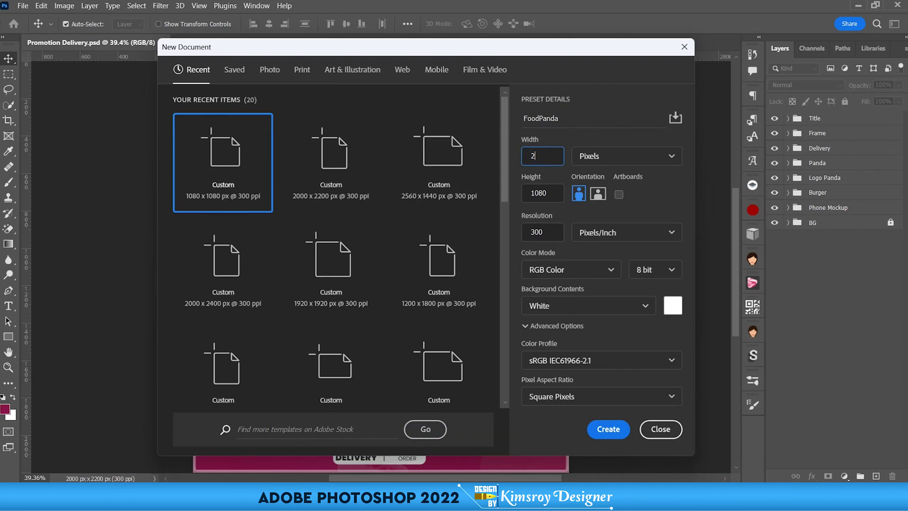
type("000")
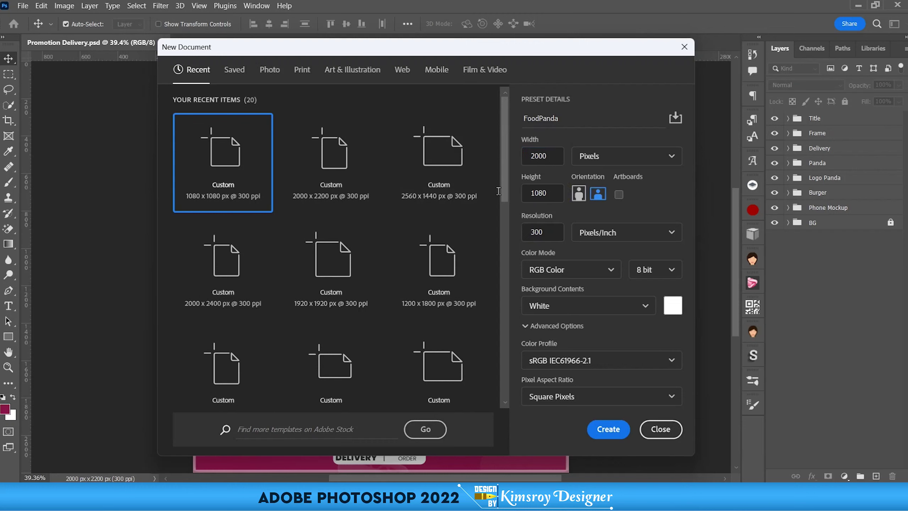
double_click(537, 193)
type("23")
left_click(602, 435)
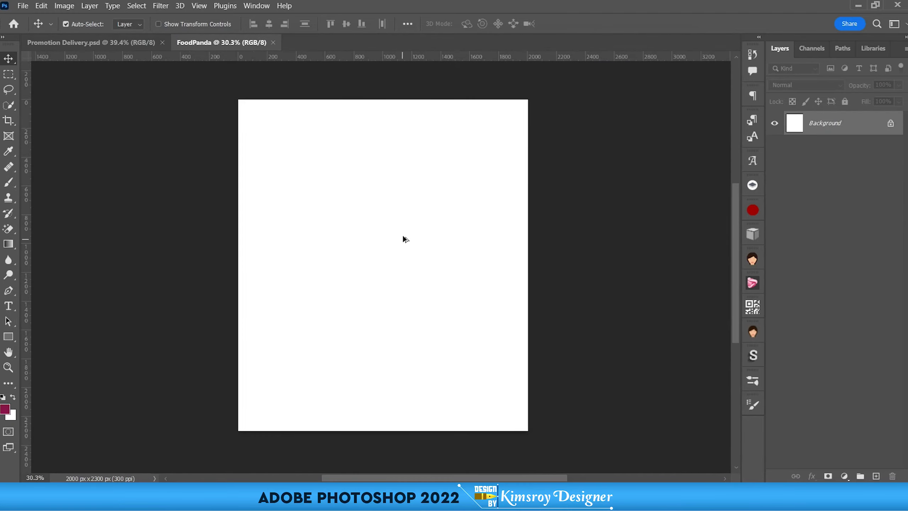
Drag the BG image from File Explorer onto the new FoodPanda canvas.
left_click_drag(401, 226, 405, 217)
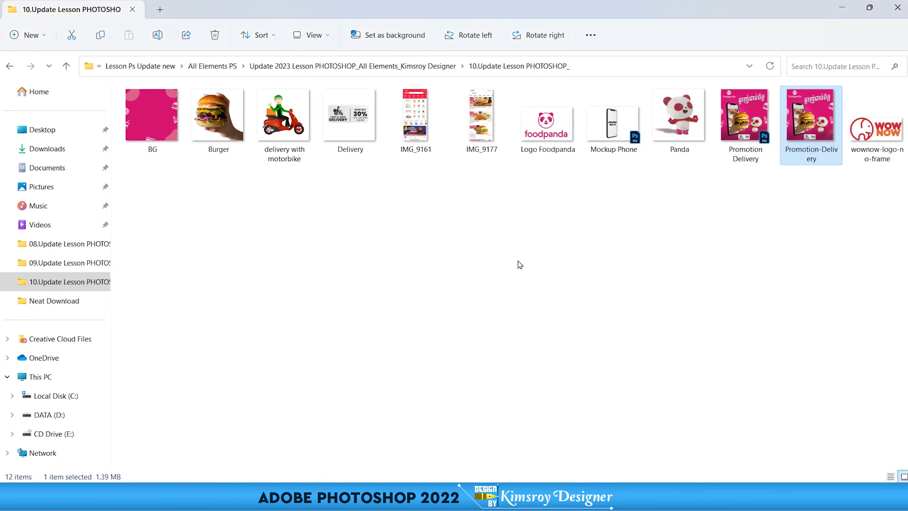
left_click(519, 238)
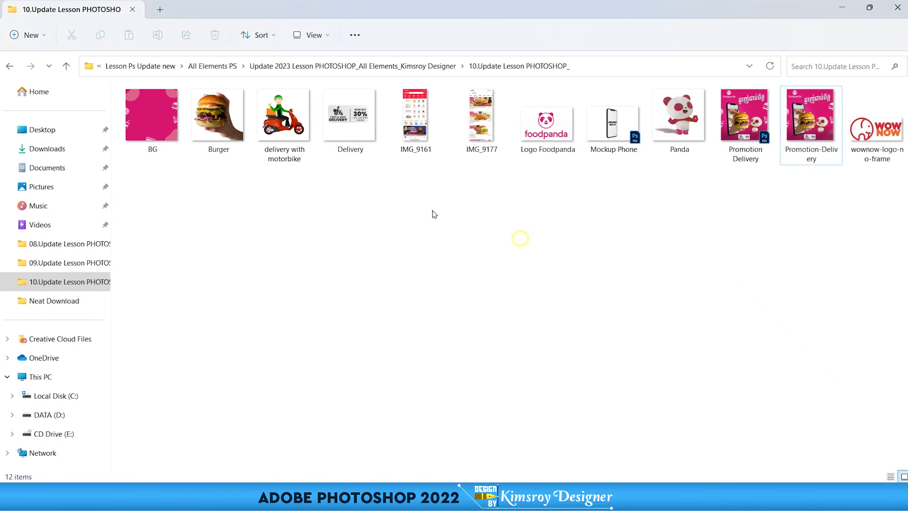
left_click(158, 114)
left_click_drag(165, 108, 611, 481)
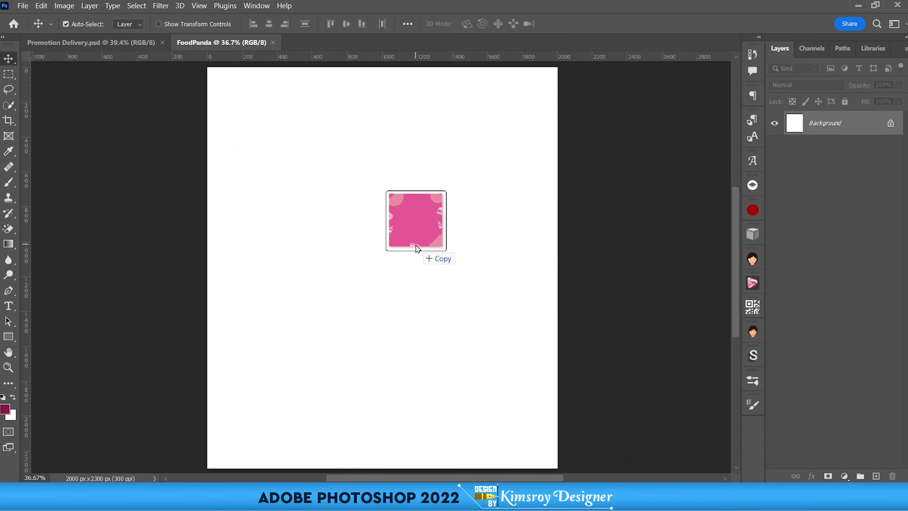
left_click_drag(610, 481, 416, 245)
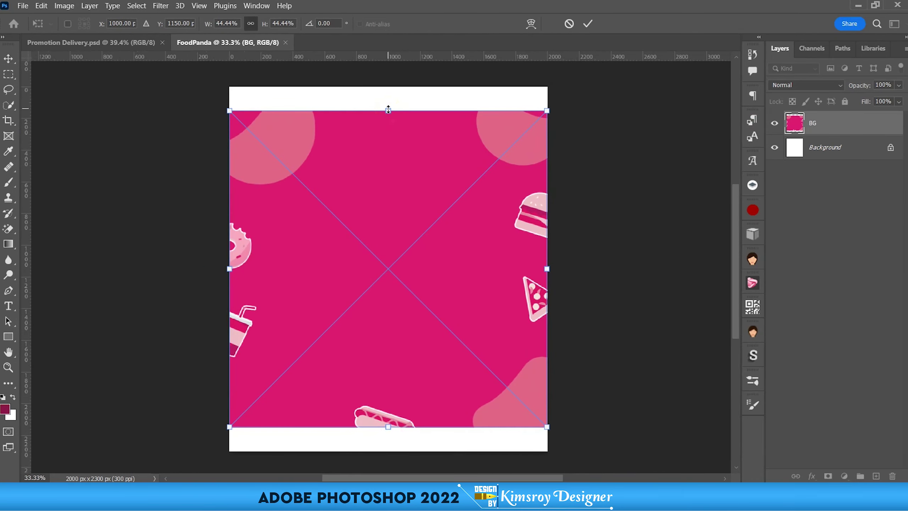
Stretch the BG layer past every canvas edge and commit the transform.
left_click_drag(388, 111, 394, 87)
scroll(391, 258, "down", 2)
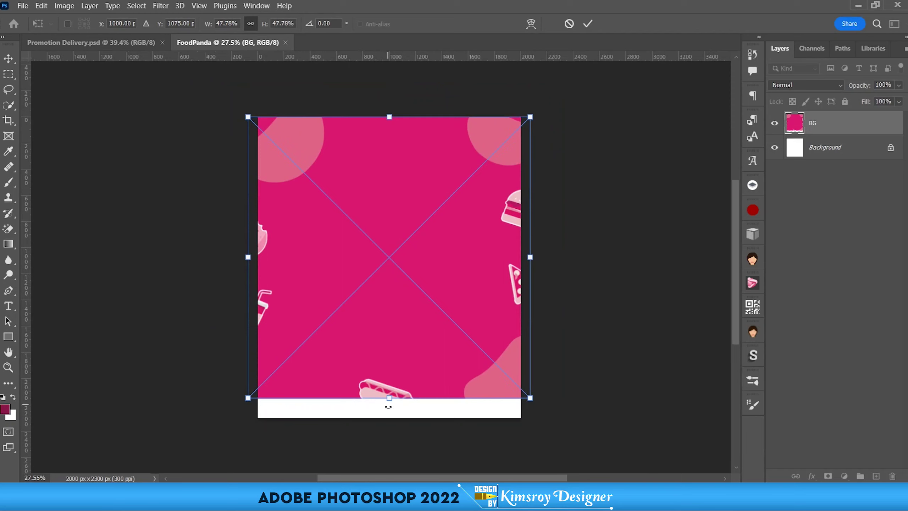
left_click_drag(389, 397, 390, 418)
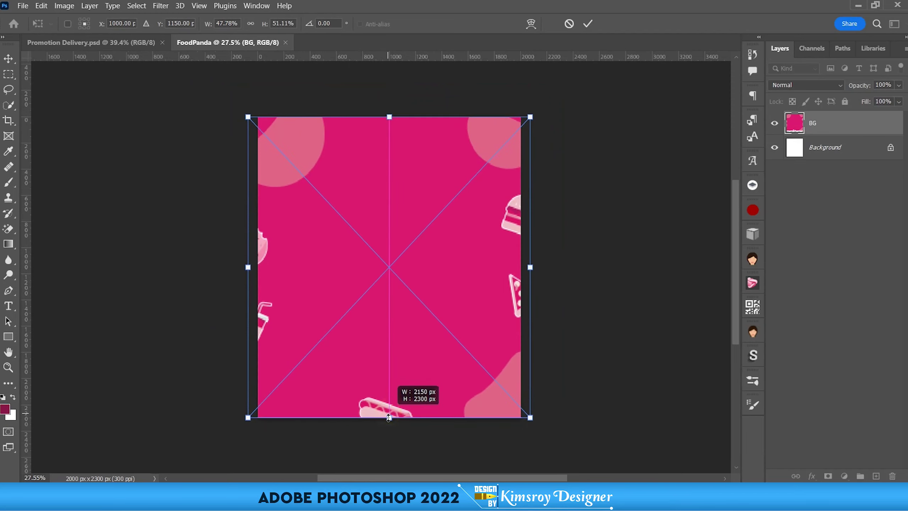
left_click_drag(530, 418, 534, 421)
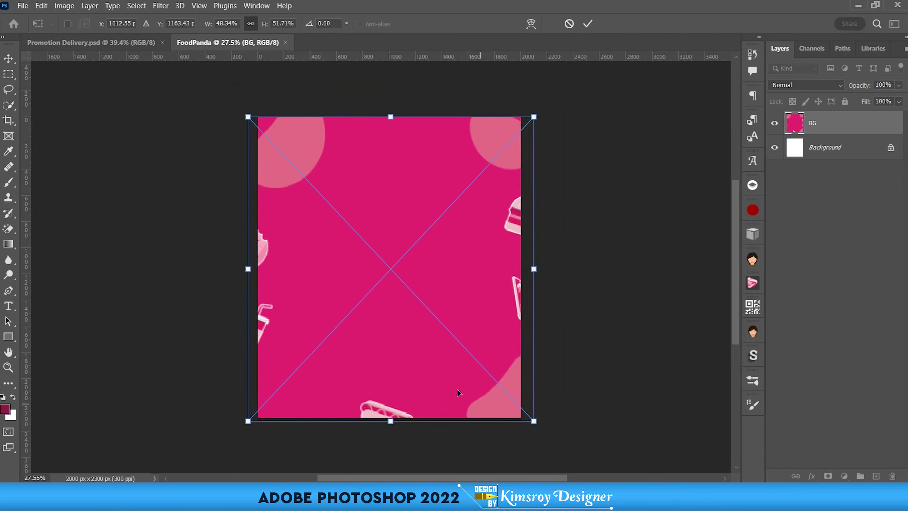
left_click_drag(247, 117, 245, 114)
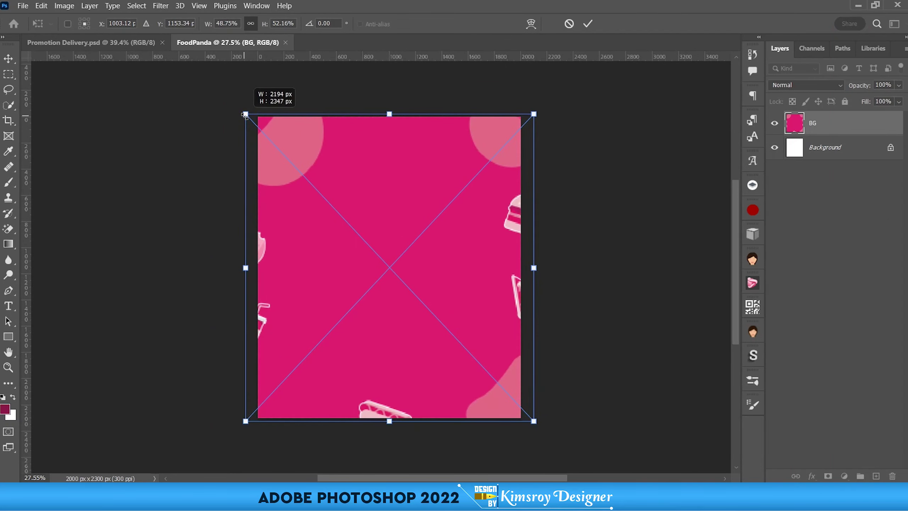
left_click(588, 24)
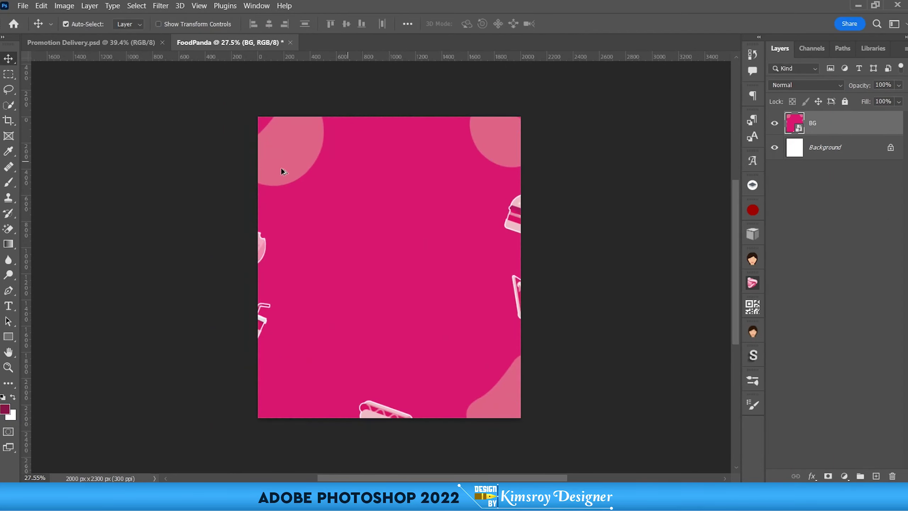
scroll(281, 136, "up", 3)
scroll(297, 131, "down", 2)
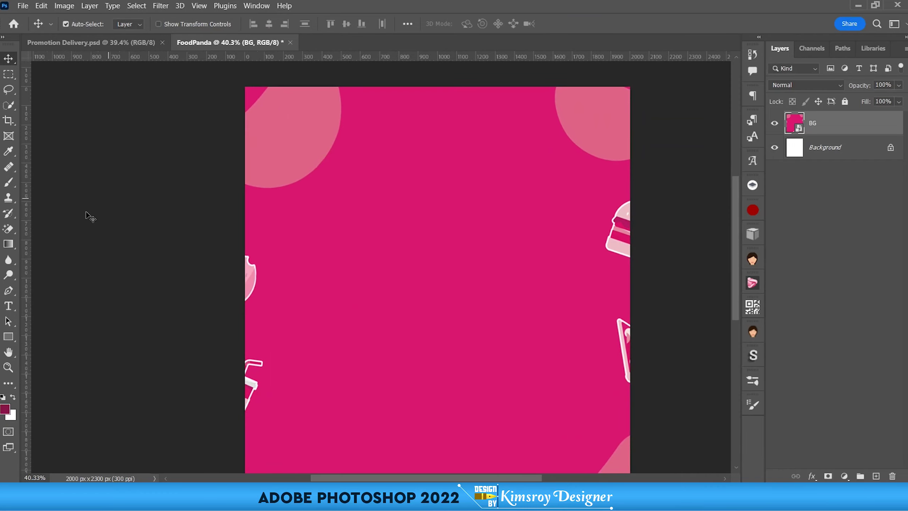
left_click(9, 181)
left_click(43, 180)
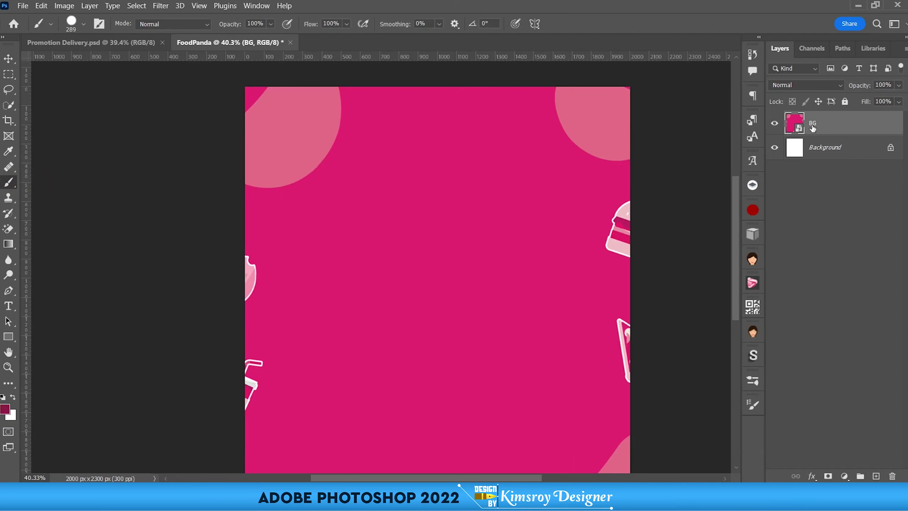
Rasterize the BG layer from its Layers panel context menu.
right_click(825, 127)
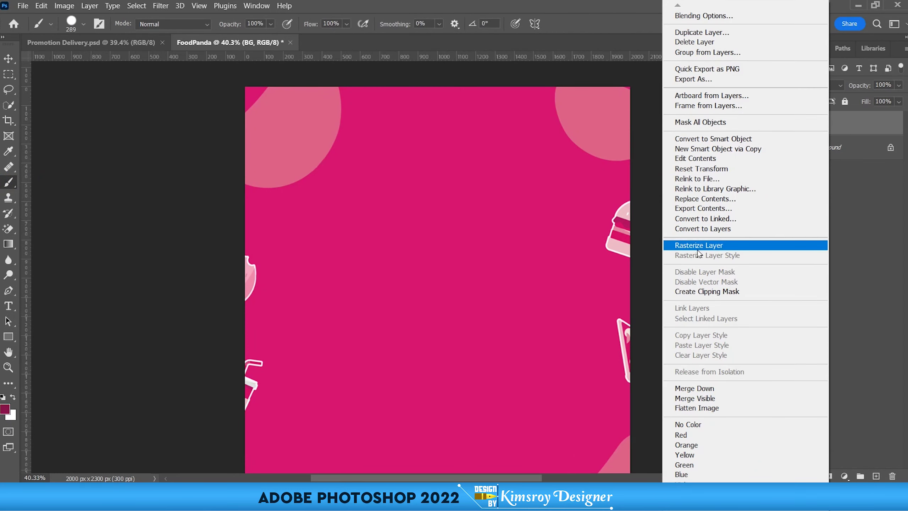
left_click(864, 126)
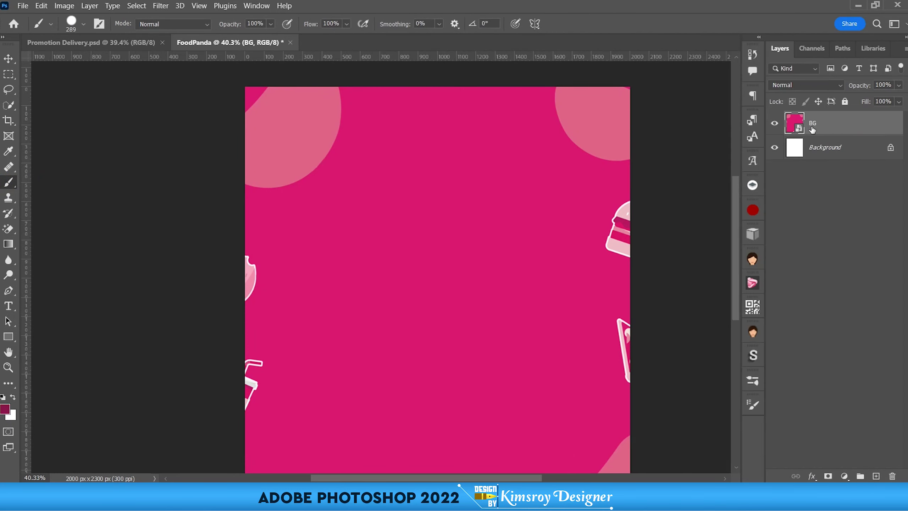
right_click(835, 130)
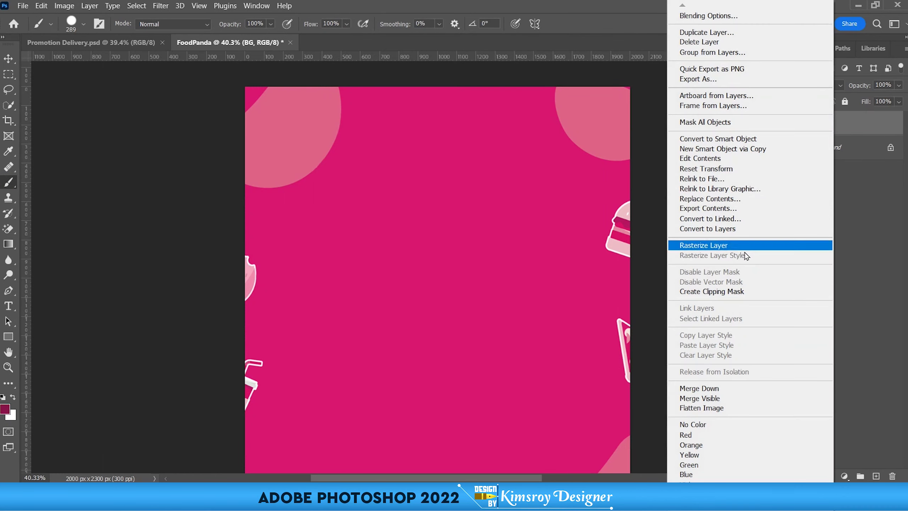
left_click(718, 245)
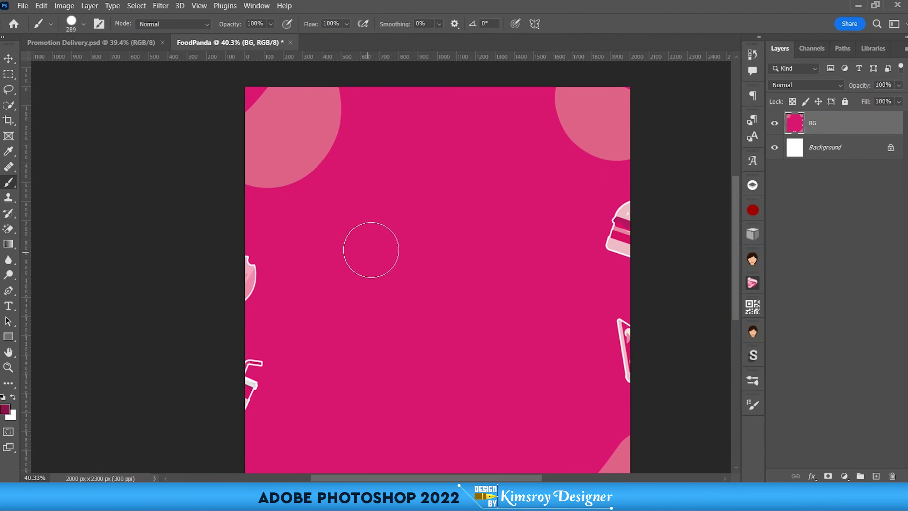
right_click(392, 226)
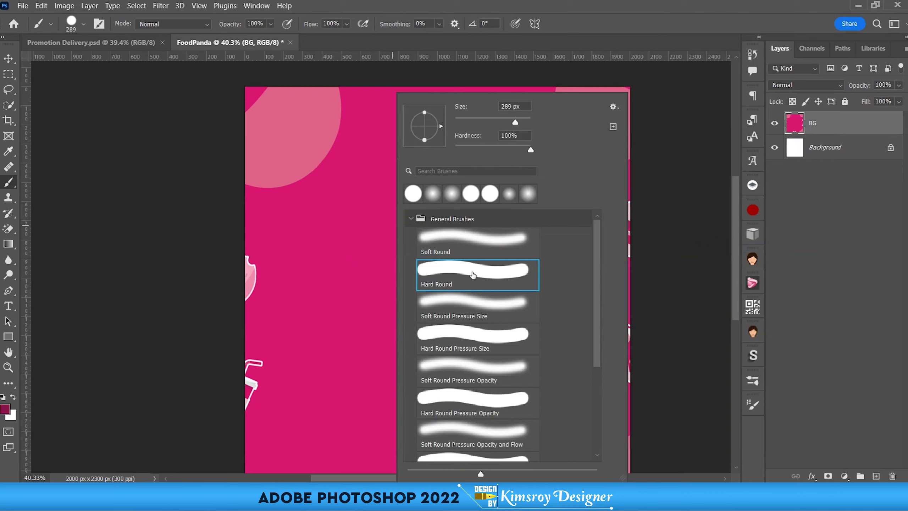
Choose the Hard Round brush and enlarge it to 519 px.
left_click(466, 245)
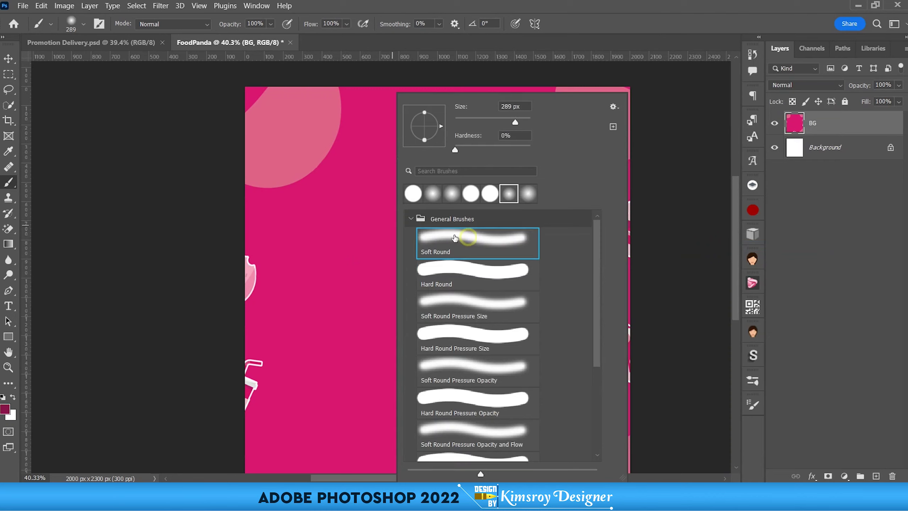
left_click(464, 268)
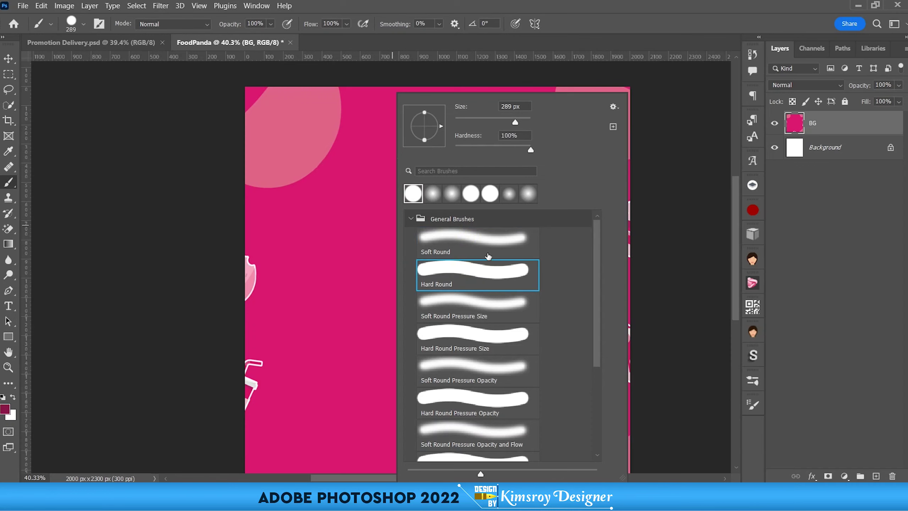
left_click(583, 50)
left_click_drag(400, 196, 417, 186)
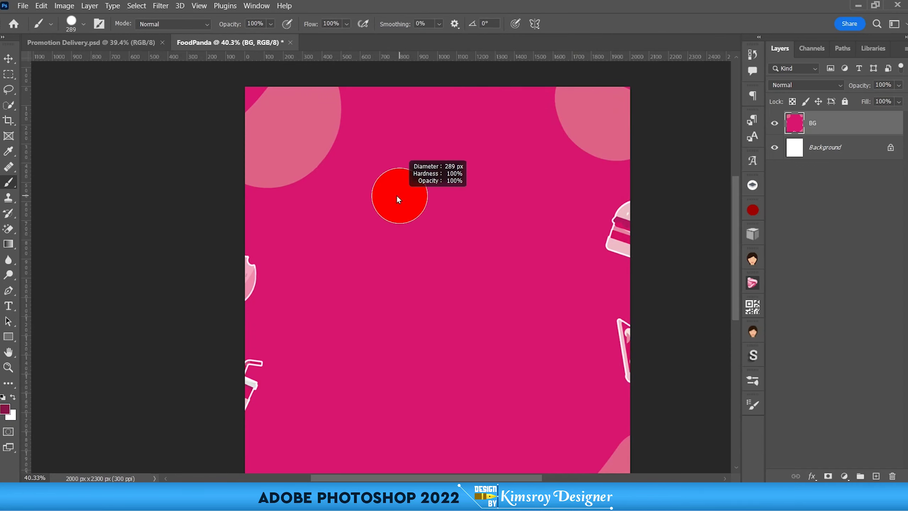
Sample the background pink #d91770 as the foreground colour.
key("alt")
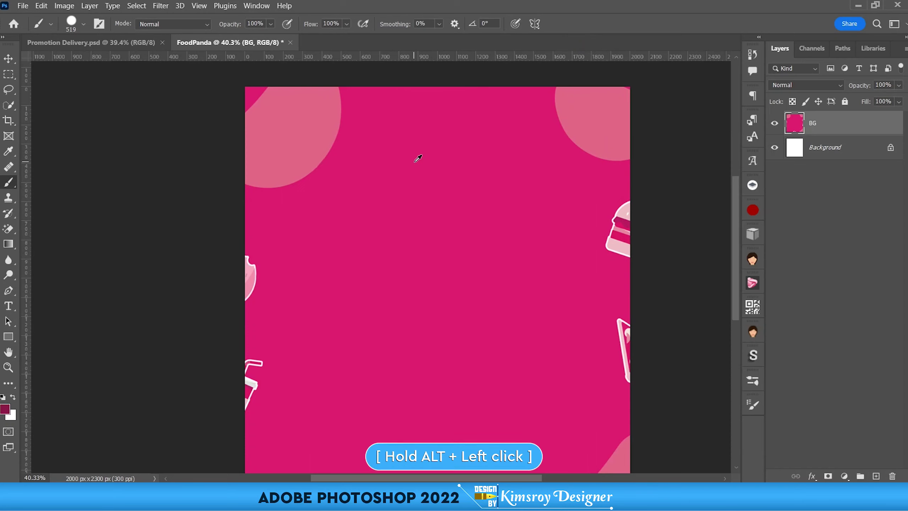
left_click(415, 161, "alt")
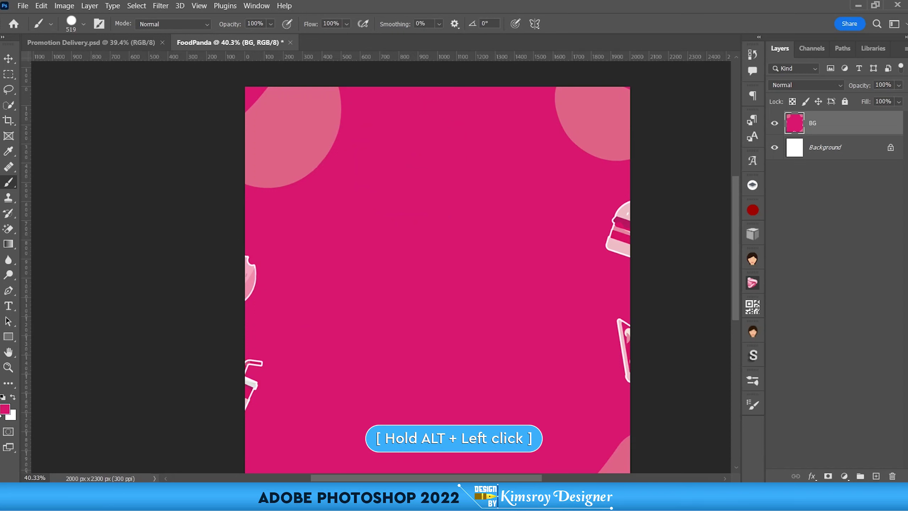
left_click(6, 410)
left_click(412, 148)
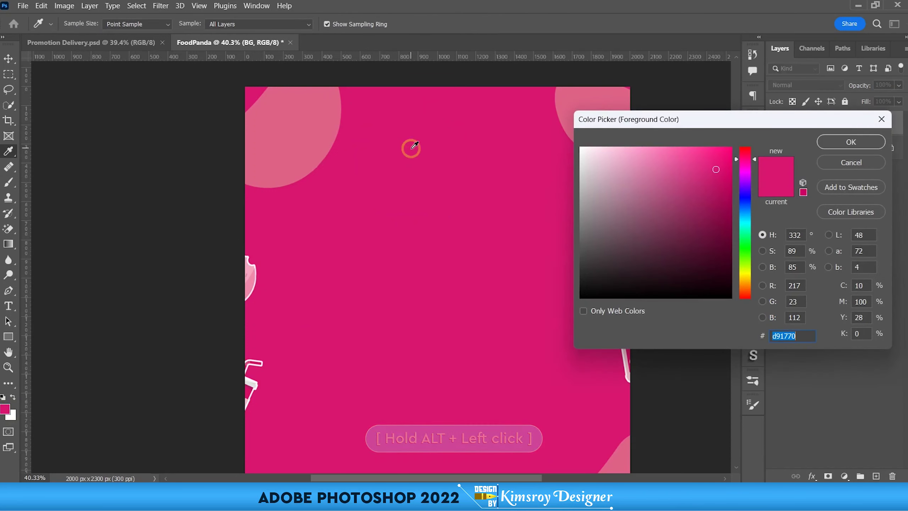
left_click(851, 142)
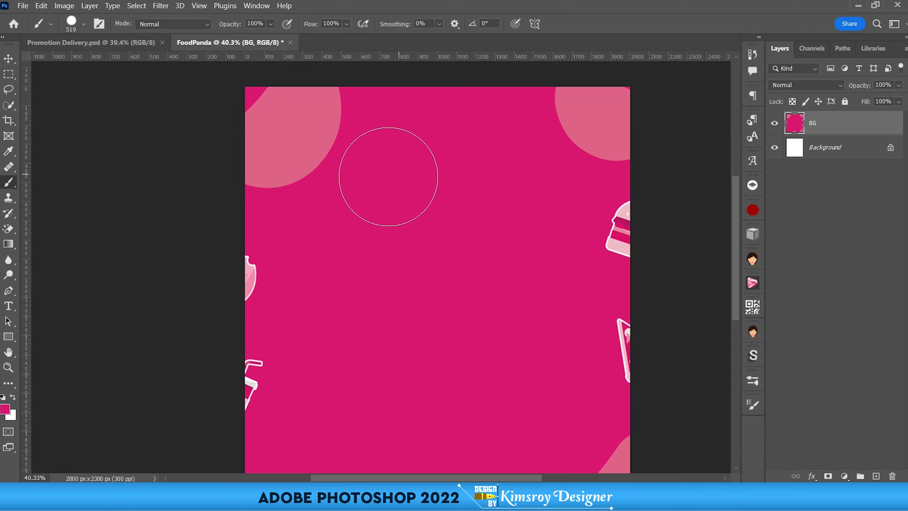
Paint background pink over the pale circles at both top corners.
mouse_move(373, 186)
left_mouse_down()
mouse_move(344, 174)
mouse_move(286, 114)
mouse_move(274, 159)
left_mouse_up()
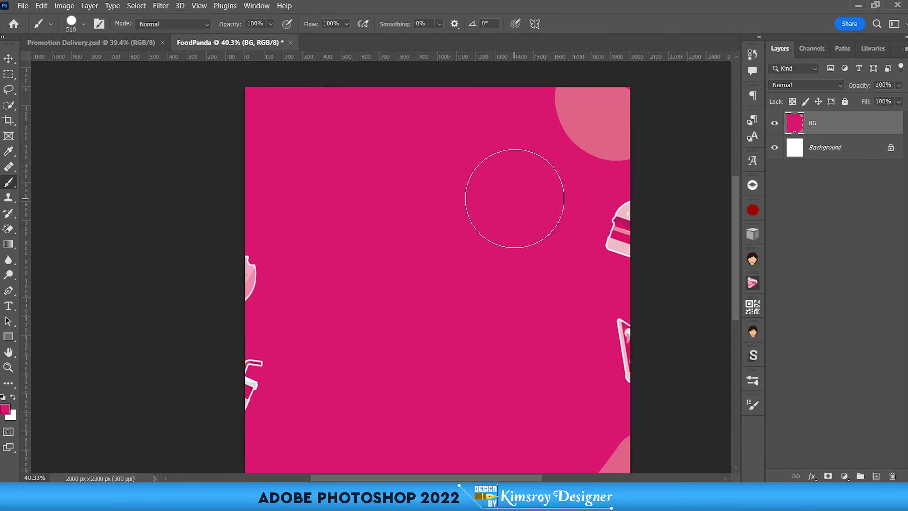
mouse_move(515, 199)
left_mouse_down()
mouse_move(604, 134)
mouse_move(567, 112)
left_mouse_up()
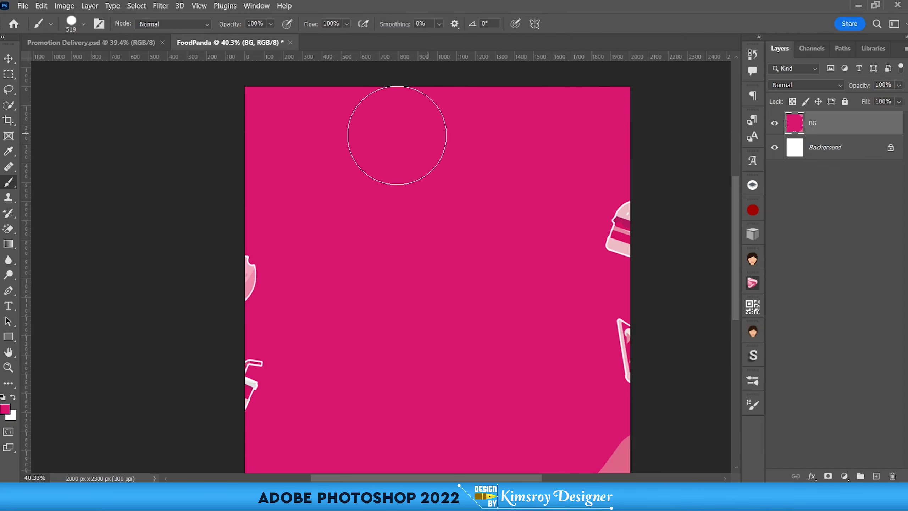
scroll(369, 210, "down", 1)
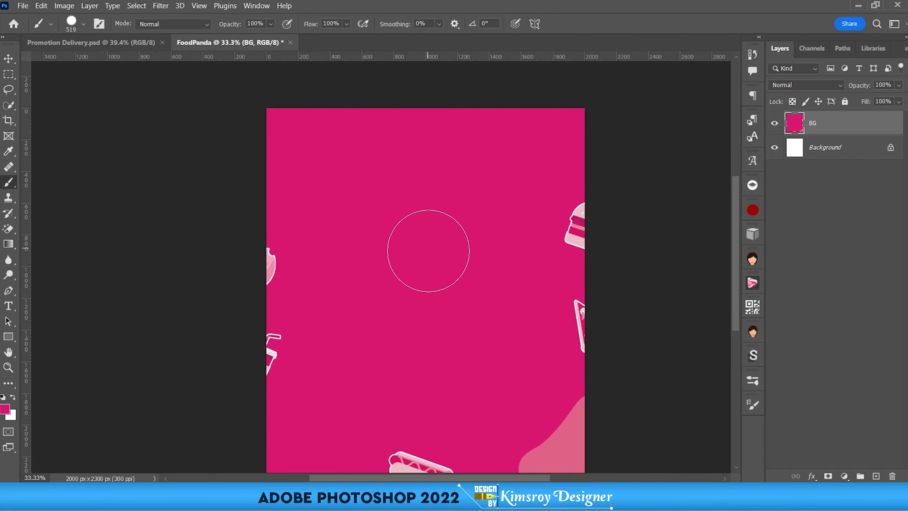
key("v")
scroll(484, 299, "up", 1)
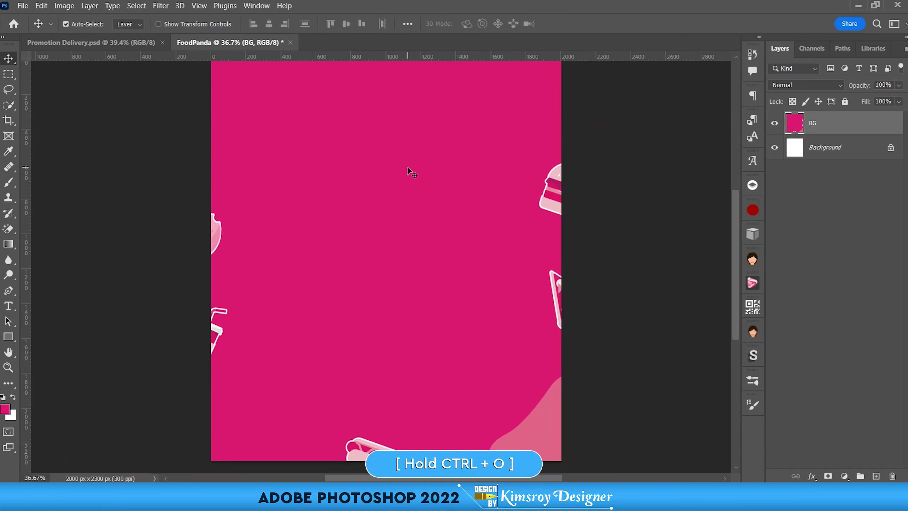
key("ctrl")
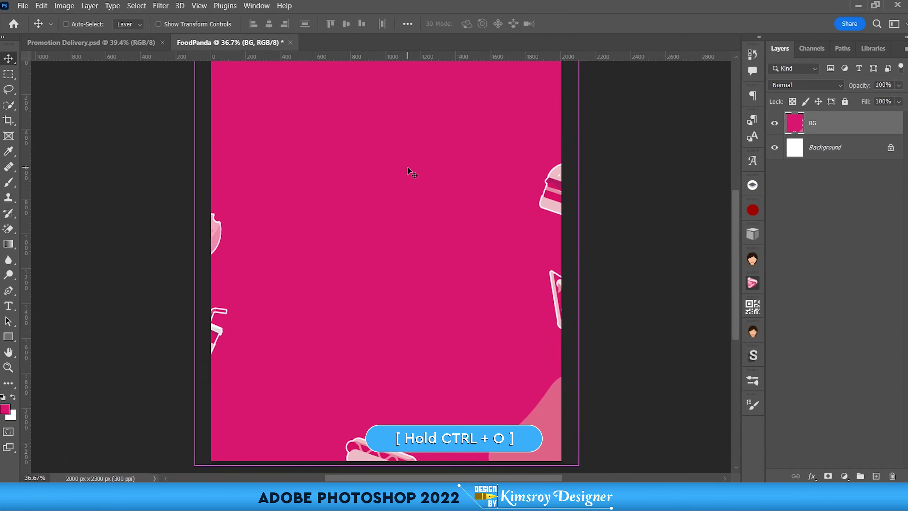
Open the Mockup Phone.psd file with Ctrl+O.
key("ctrl+o")
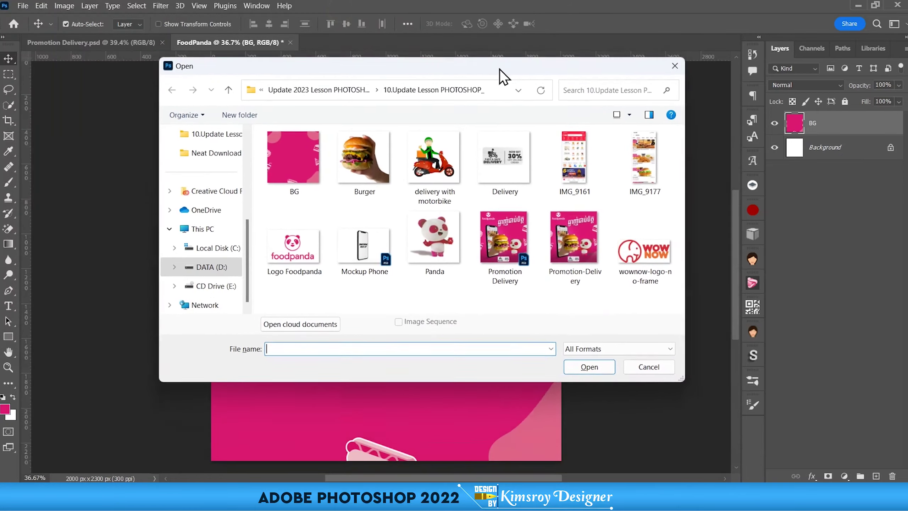
left_click_drag(500, 69, 507, 50)
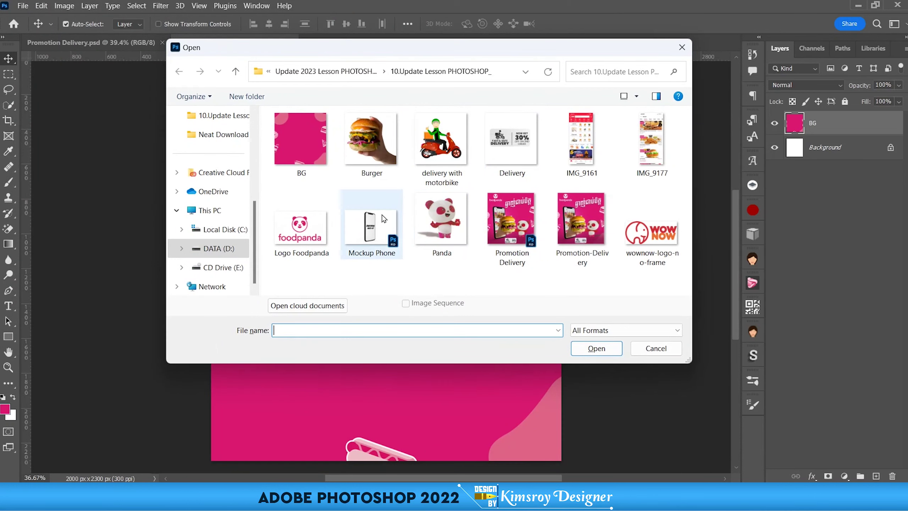
left_click(374, 234)
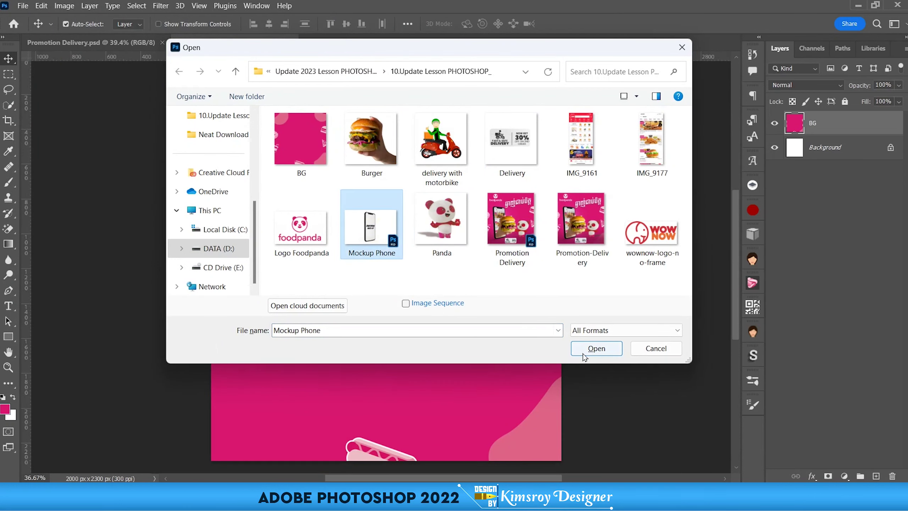
left_click(595, 348)
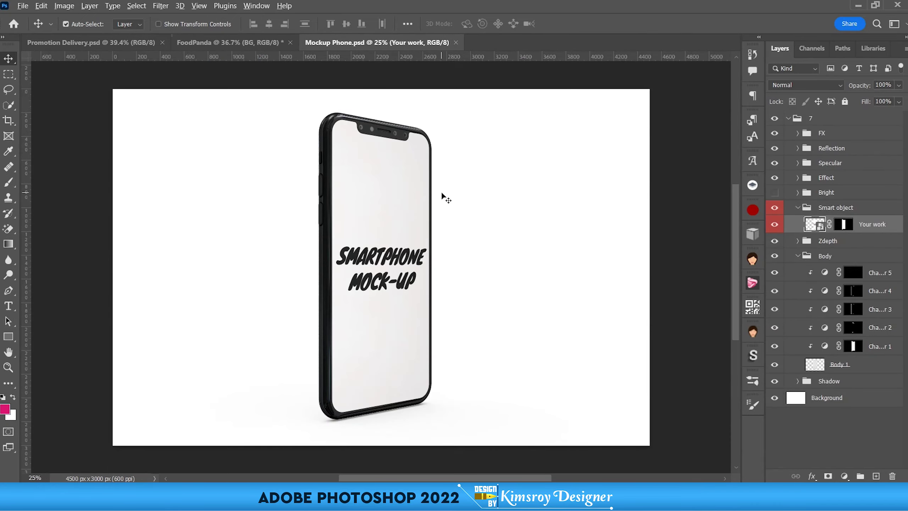
Check the Your work layer's visibility, then open its smart object Your work1 1.psb.
scroll(442, 192, "down", 2)
scroll(441, 188, "up", 3)
scroll(443, 186, "down", 2)
scroll(444, 186, "up", 1)
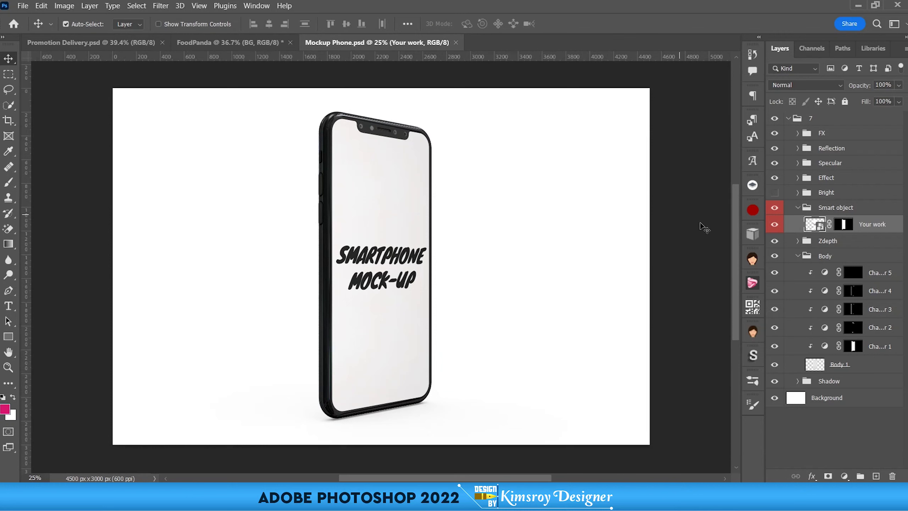
left_click(770, 228)
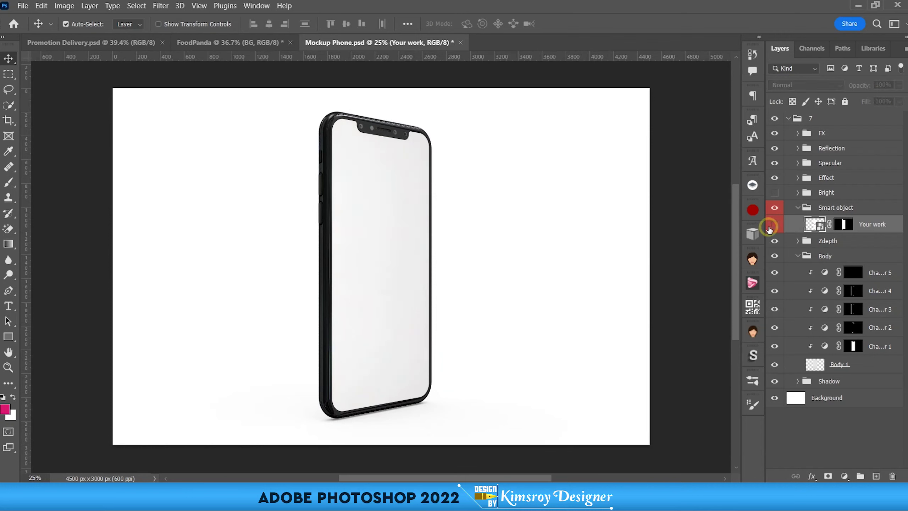
left_click(769, 228)
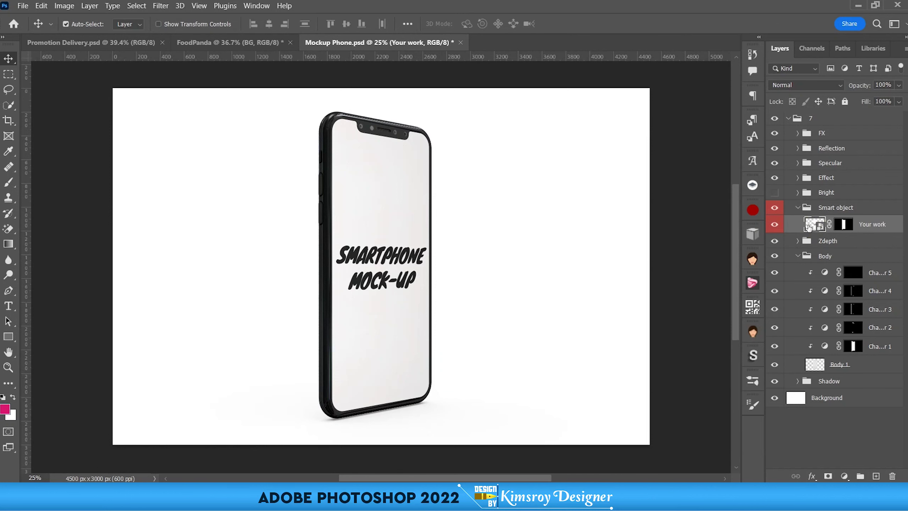
double_click(808, 225)
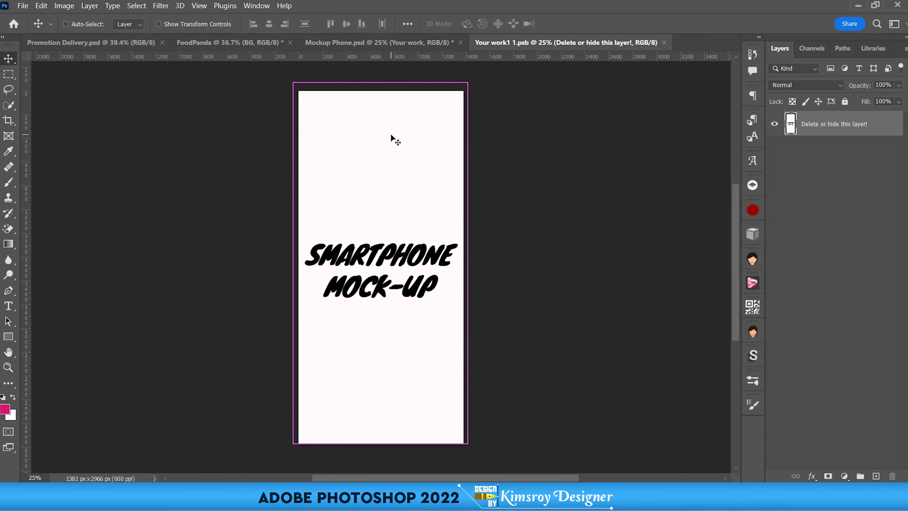
Open the IMG_9177.PNG burger-menu screenshot.
key("ctrl+o")
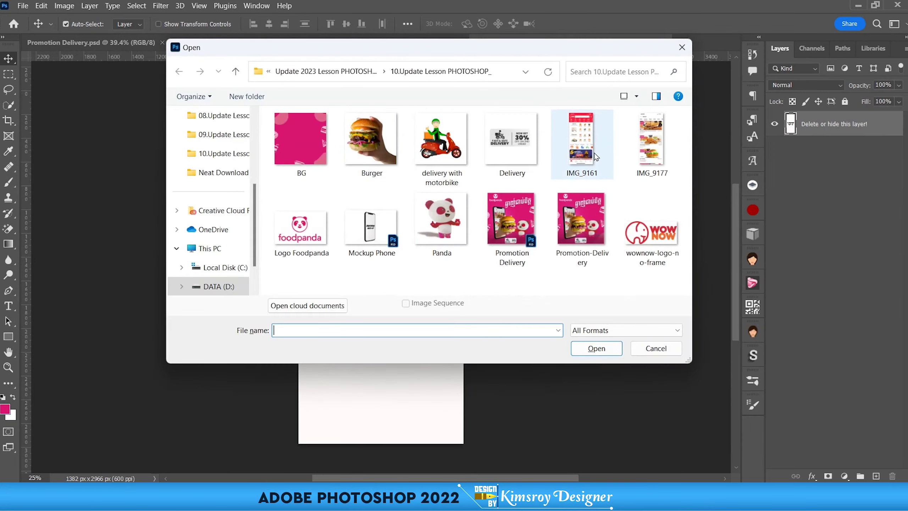
left_click_drag(542, 48, 535, 51)
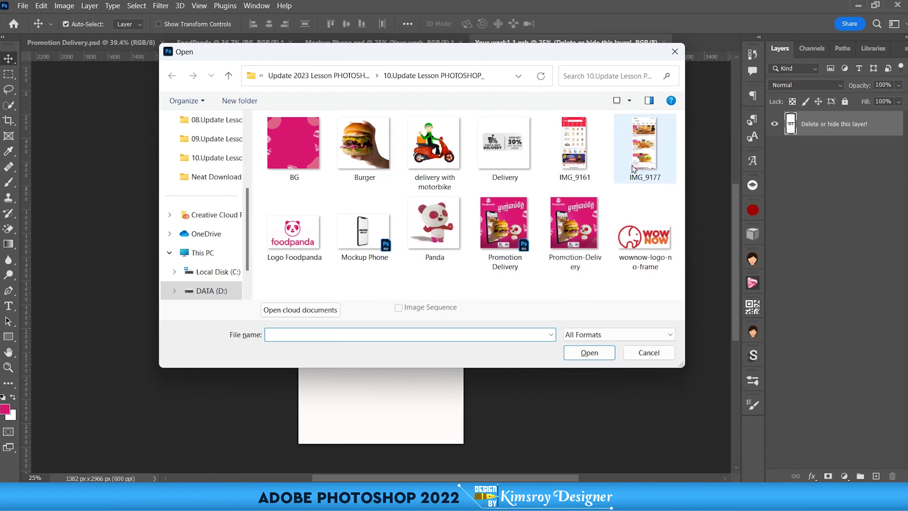
left_click(577, 152)
left_click(635, 163)
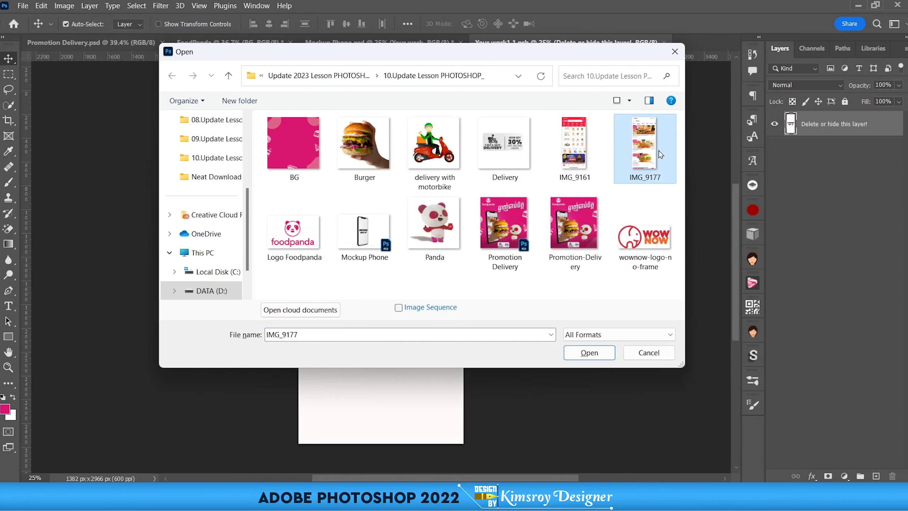
left_click(590, 359)
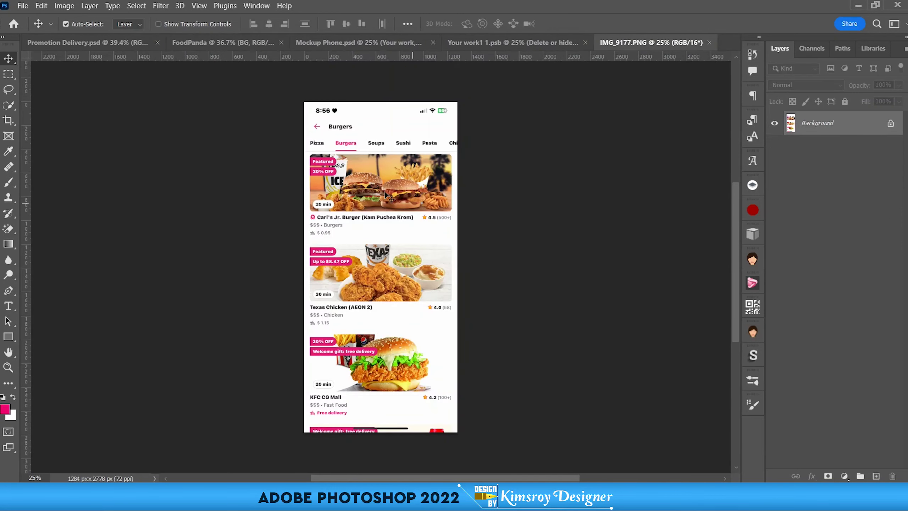
left_click_drag(377, 129, 392, 124)
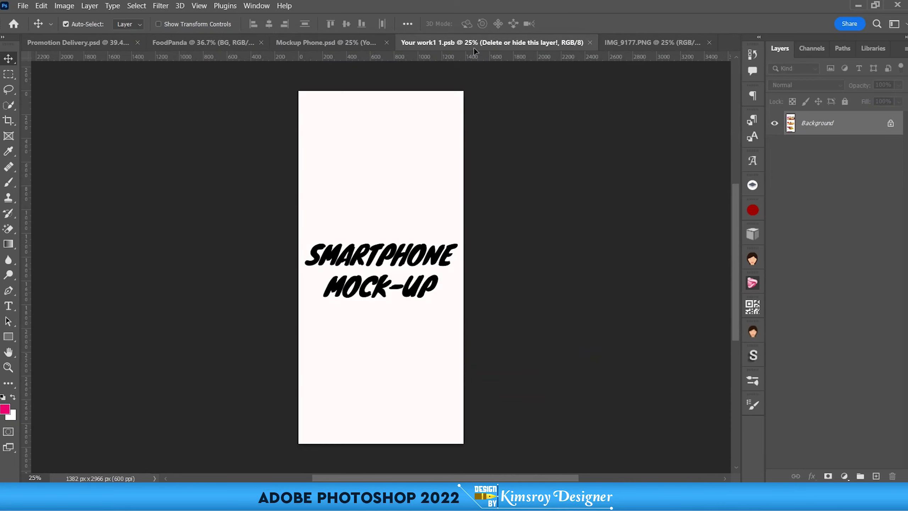
Drop the screenshot into Your work1 1.psb, accepting the bit-depth warning.
left_click_drag(392, 123, 371, 187)
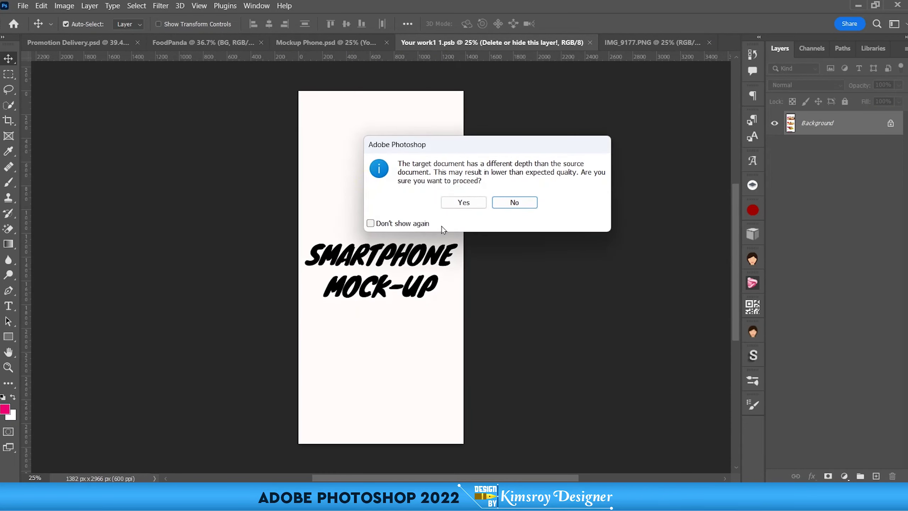
left_click(466, 202)
left_click_drag(386, 269, 389, 345)
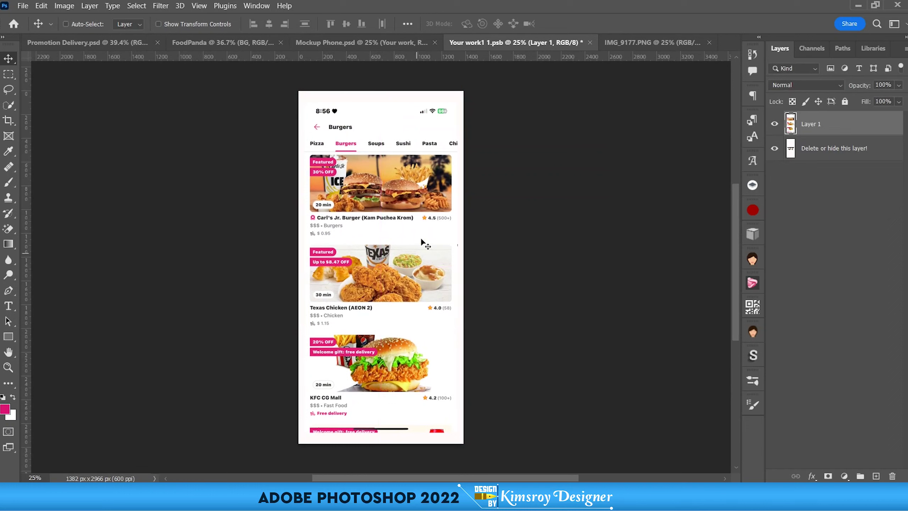
Scale the screenshot to about 110% to fill the screen, nudge it right, and close IMG_9177.PNG.
key("ctrl+t")
left_click_drag(453, 102, 461, 89)
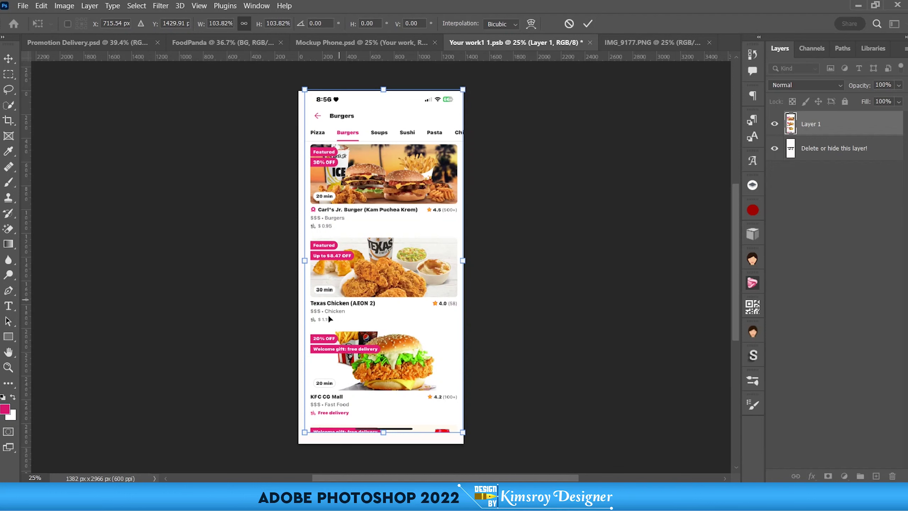
left_click_drag(305, 432, 295, 454)
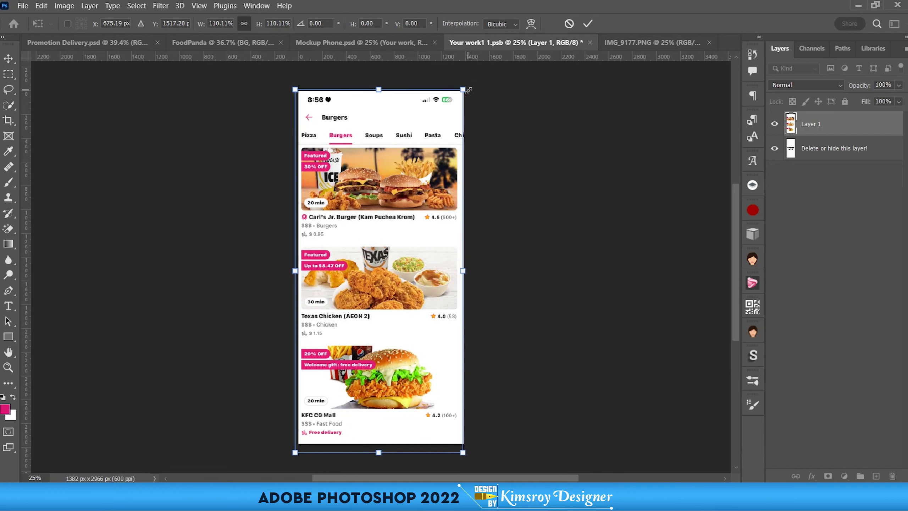
left_click_drag(474, 88, 472, 89)
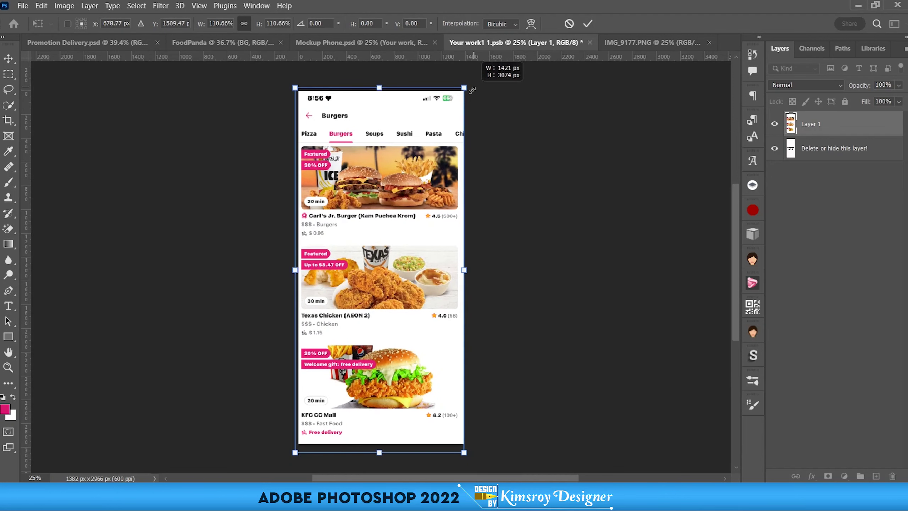
left_click(588, 24)
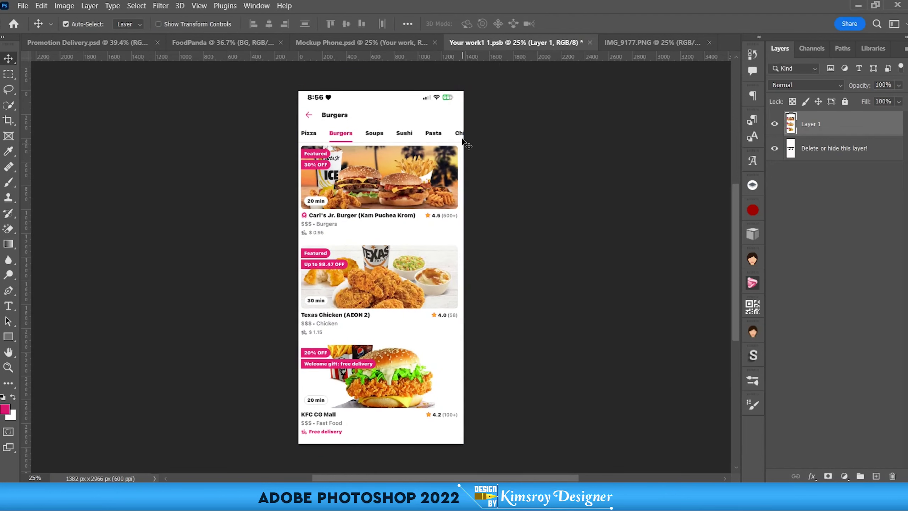
key("Right")
key("Right")
key("Right")
key("Right")
key("Right")
key("Right")
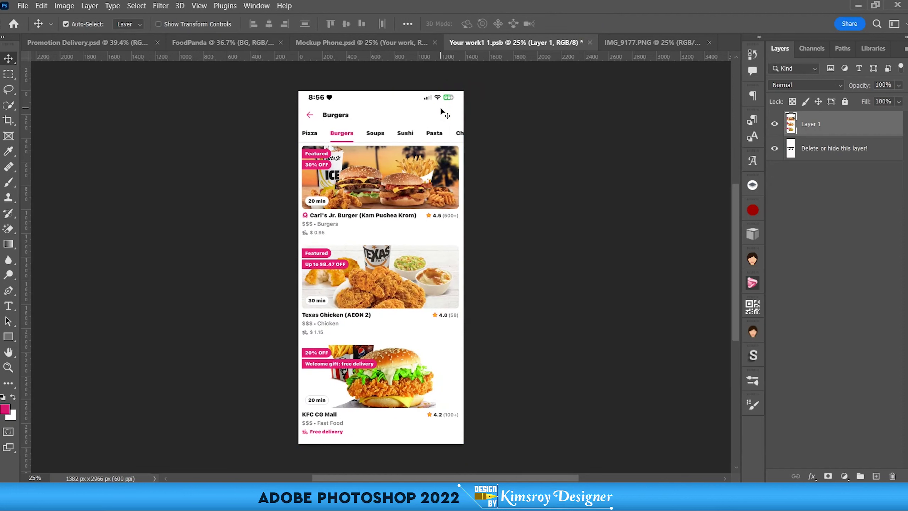
left_click(710, 41)
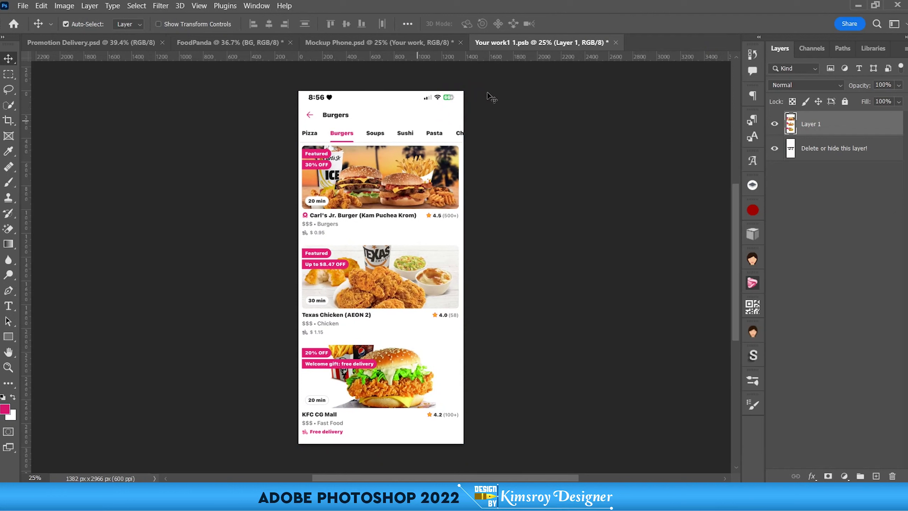
Save and close Your work1 1.psb to update the phone screen, then hide the Bright layer.
left_click(613, 42)
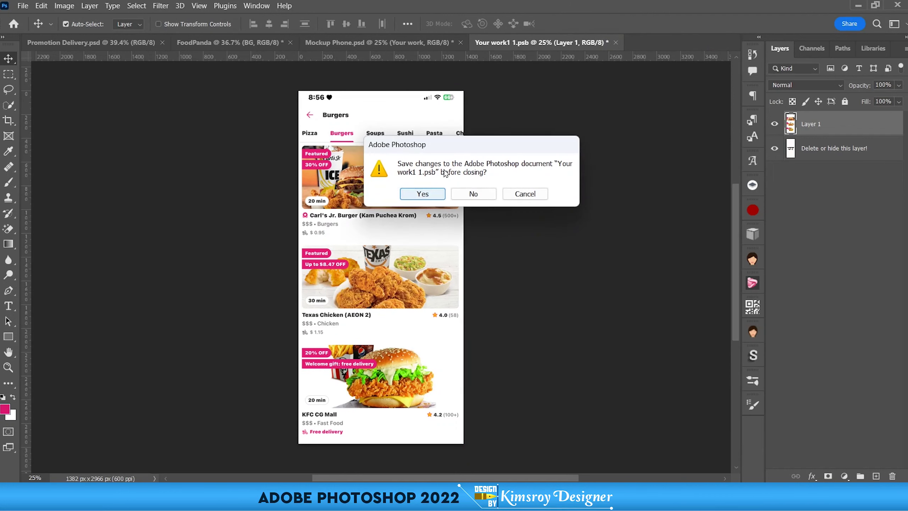
left_click(419, 198)
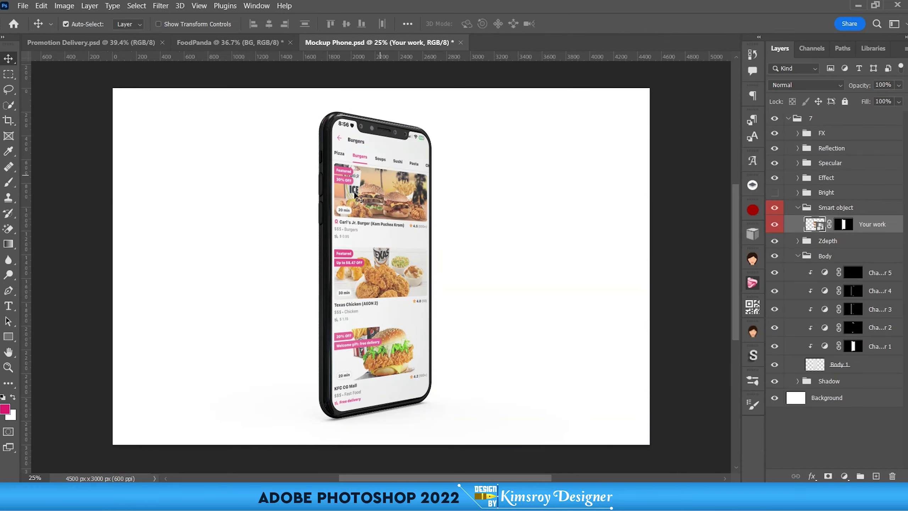
scroll(366, 202, "up", 1)
scroll(324, 222, "down", 1)
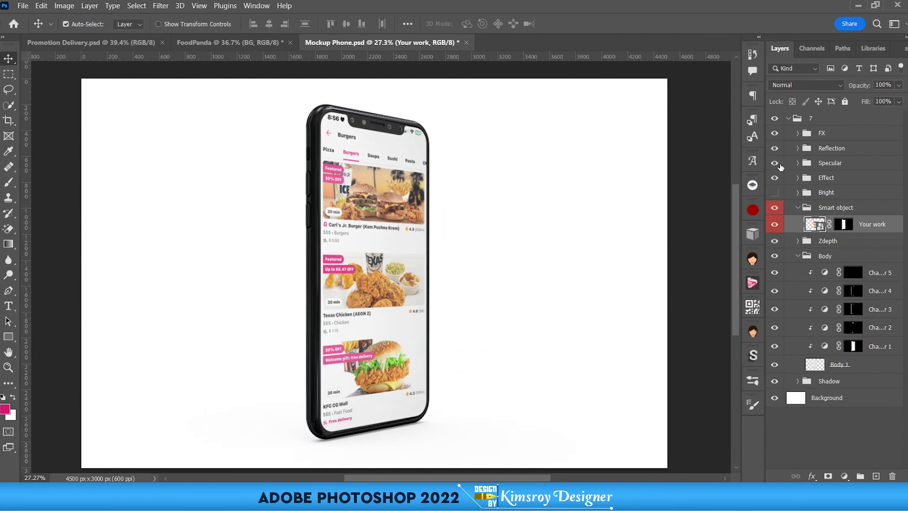
left_click(774, 193)
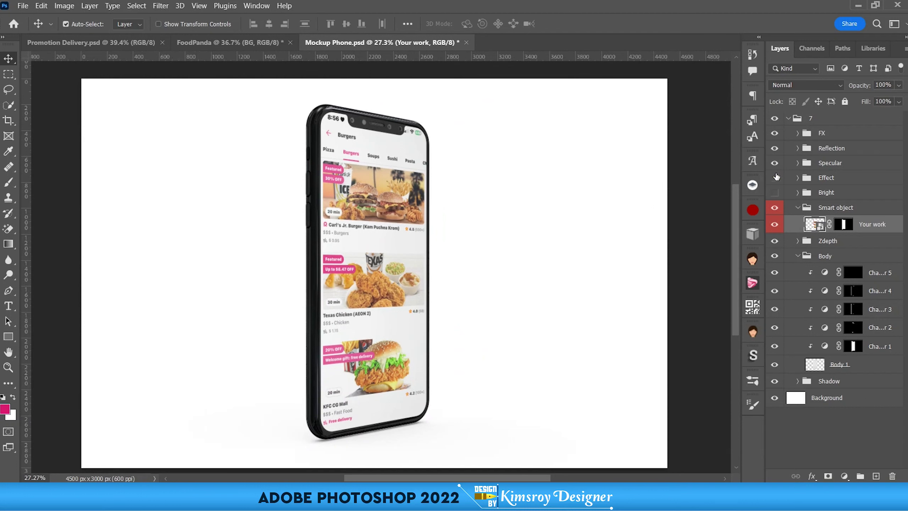
Hide the Specular, Reflection and FX layers, then delete the FX through Bright effect groups.
left_click_drag(776, 164, 774, 147)
left_click(773, 133)
left_click(774, 149)
left_click(775, 148)
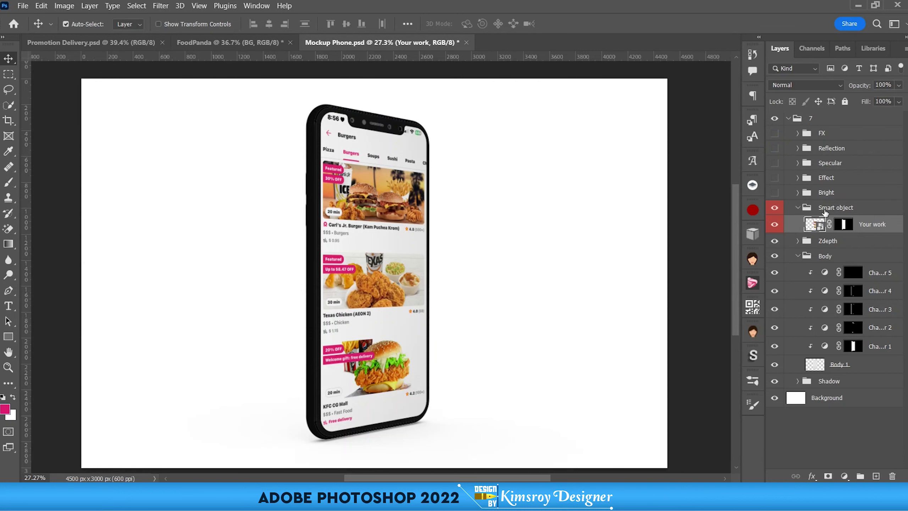
left_click(824, 194)
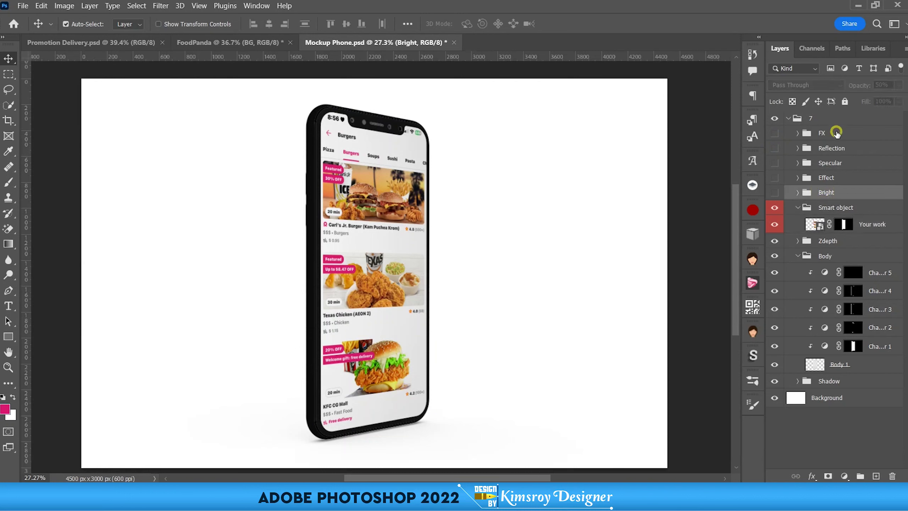
left_click(836, 133, "shift")
key("Delete")
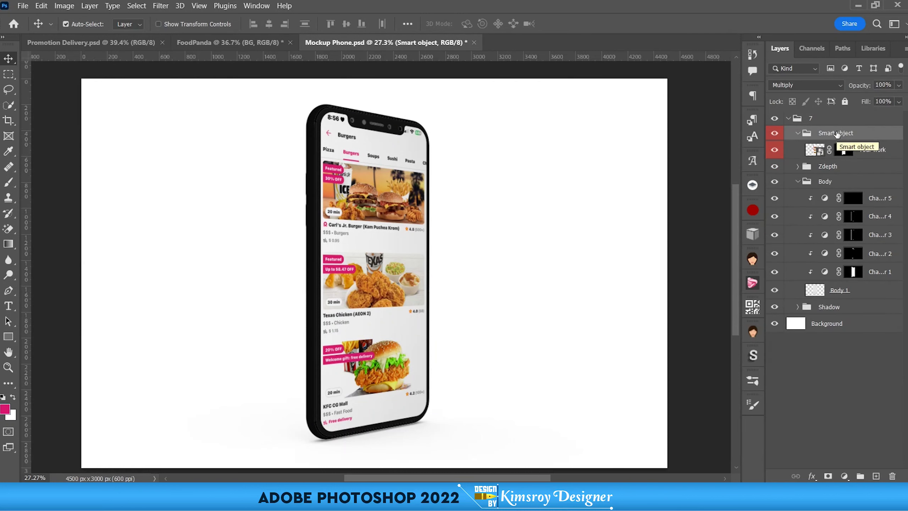
Hide the white background and Shadow group, keeping Zdepth and the phone body visible.
left_click(797, 181)
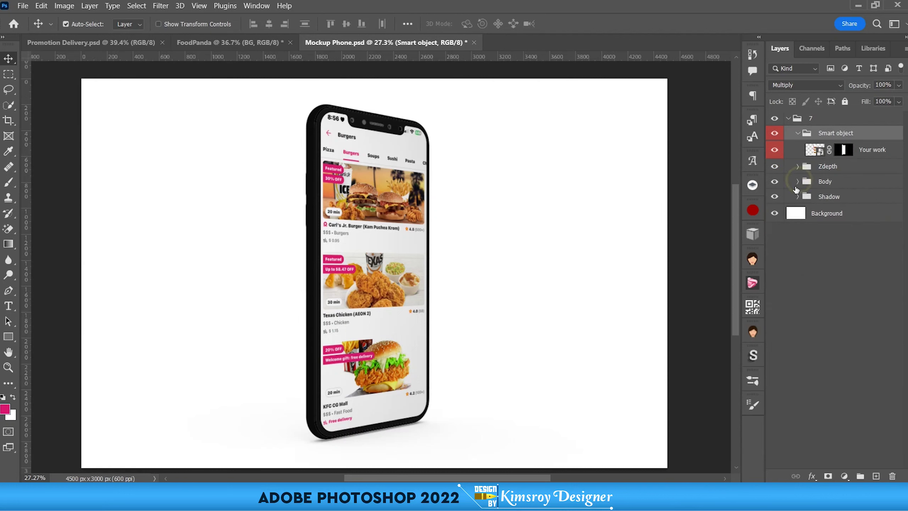
left_click(774, 166)
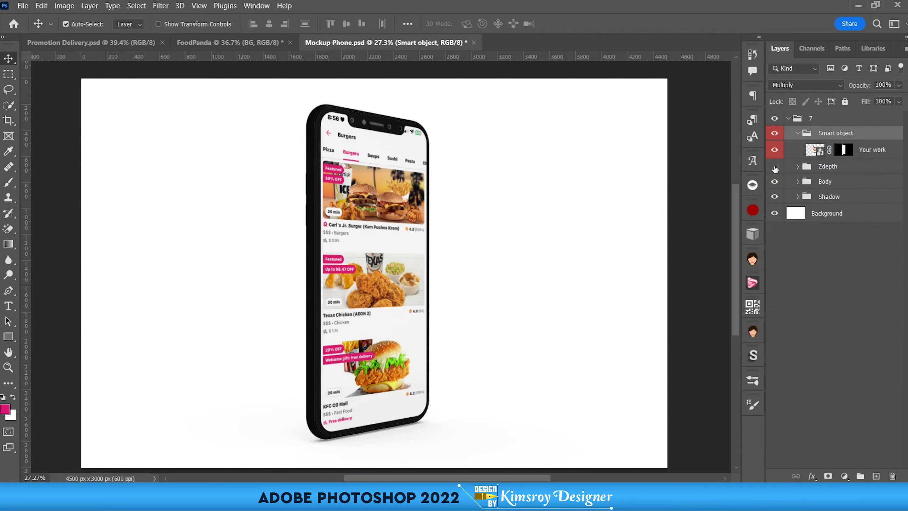
left_click(774, 213)
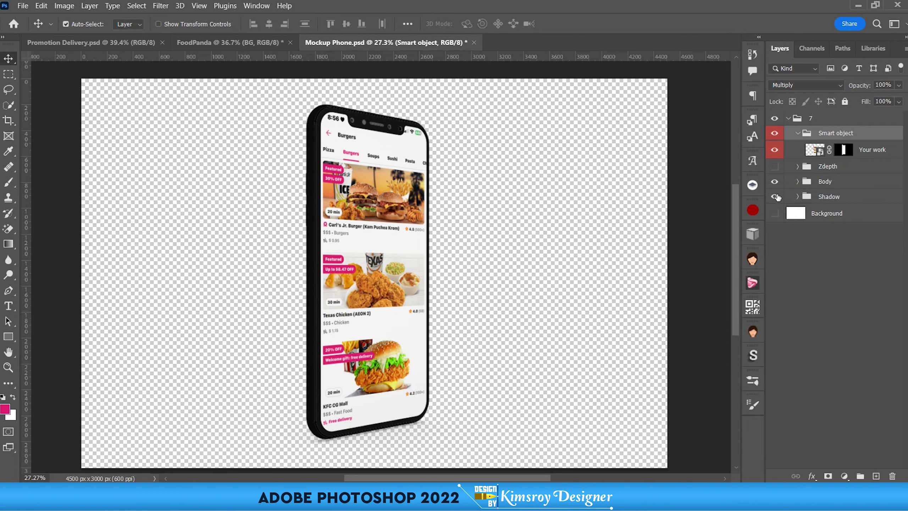
left_click(774, 197)
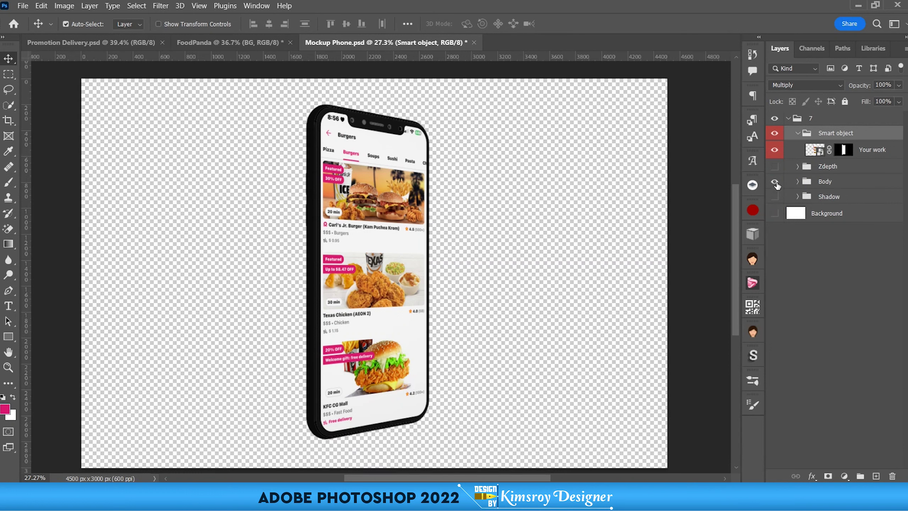
left_click(775, 182)
left_click(775, 183)
left_click(778, 167)
left_click(777, 166)
left_click(777, 166)
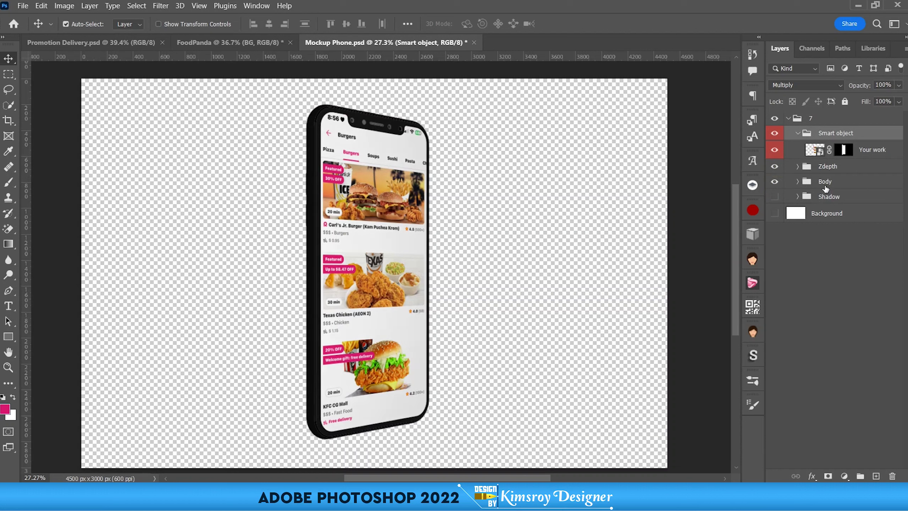
Delete the phone's Shadow group and collapse group 7.
left_click(825, 187)
left_click(793, 122)
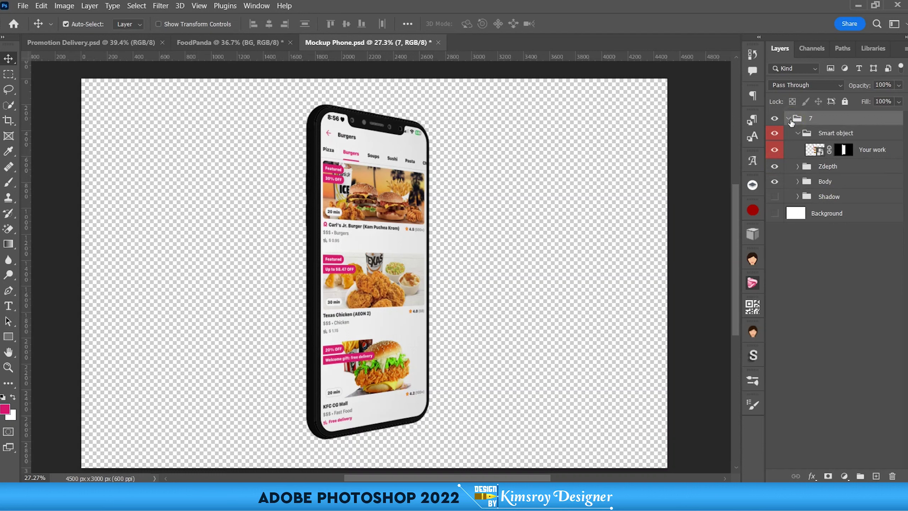
left_click(788, 119)
left_click(774, 119)
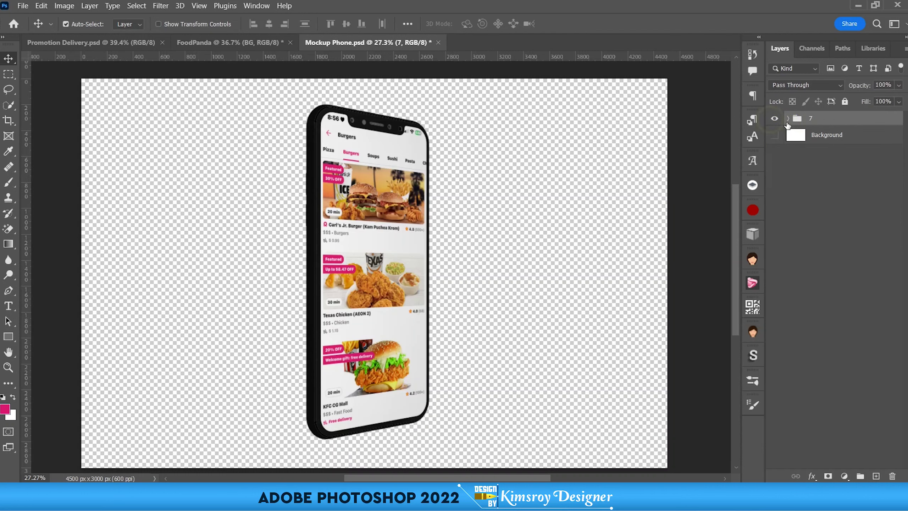
left_click(788, 119)
left_click(822, 199)
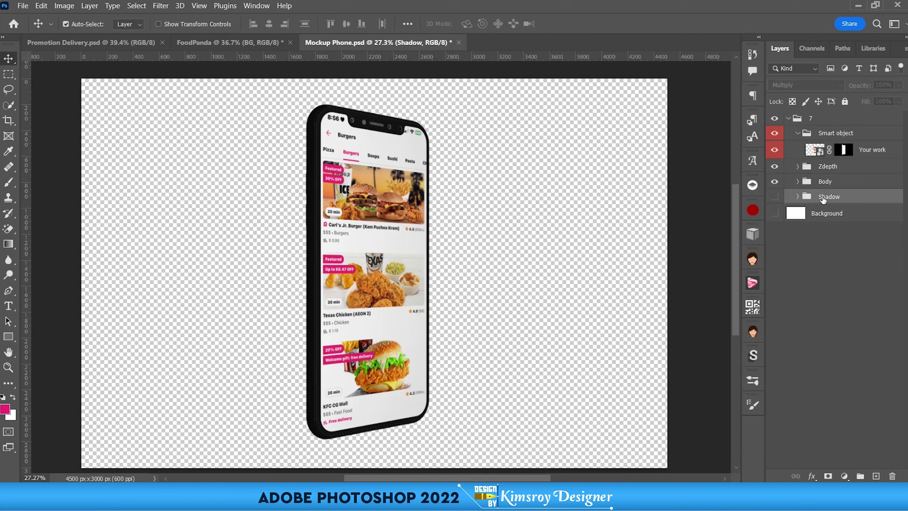
key("Delete")
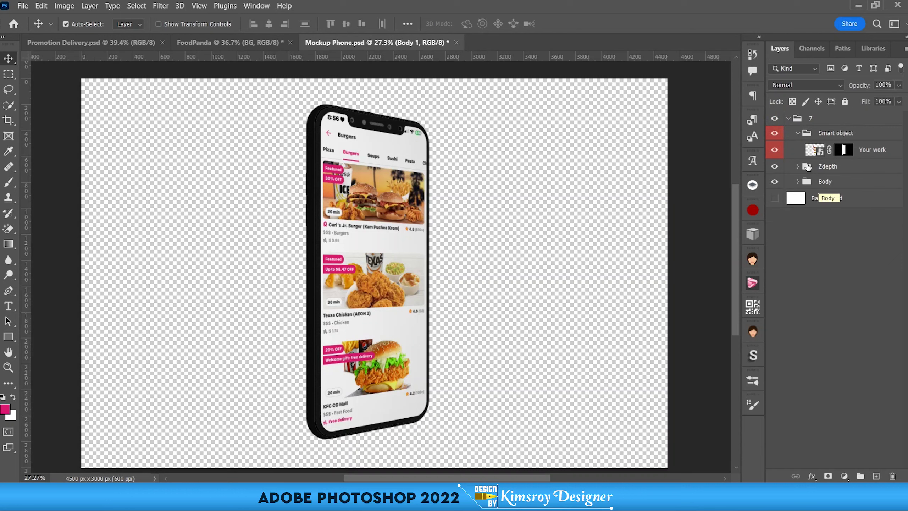
left_click(788, 118)
Drag group 7 into the FoodPanda poster, scale it to about 57% and place it left.
left_click_drag(827, 122, 237, 43)
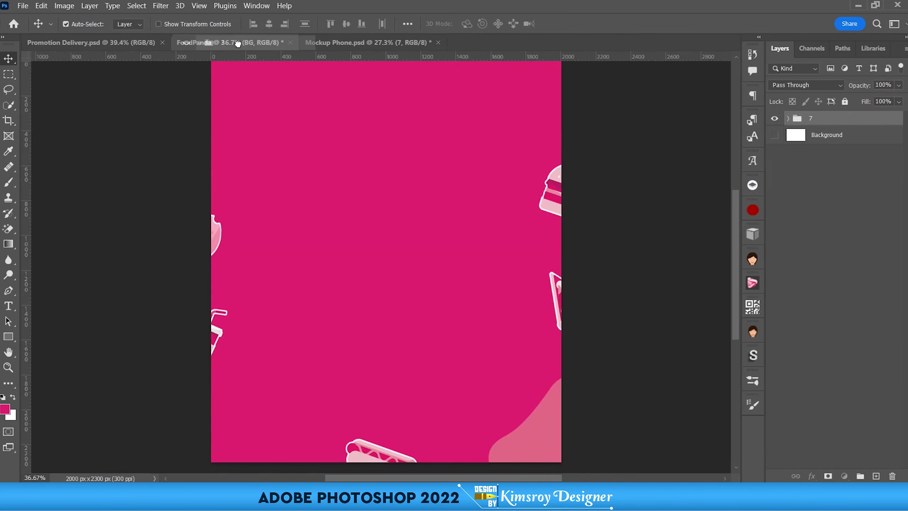
left_click_drag(237, 43, 373, 259)
left_click_drag(455, 214, 456, 214)
key("ctrl+t")
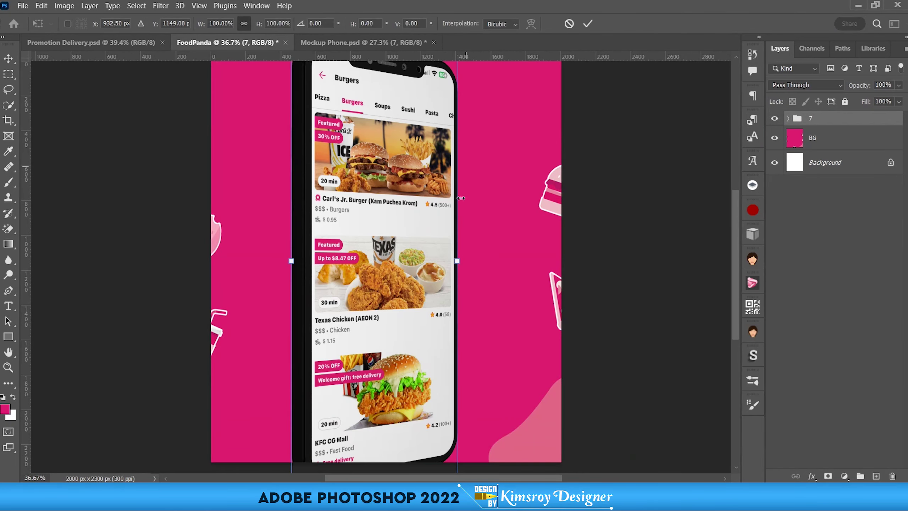
left_click_drag(457, 262, 360, 292)
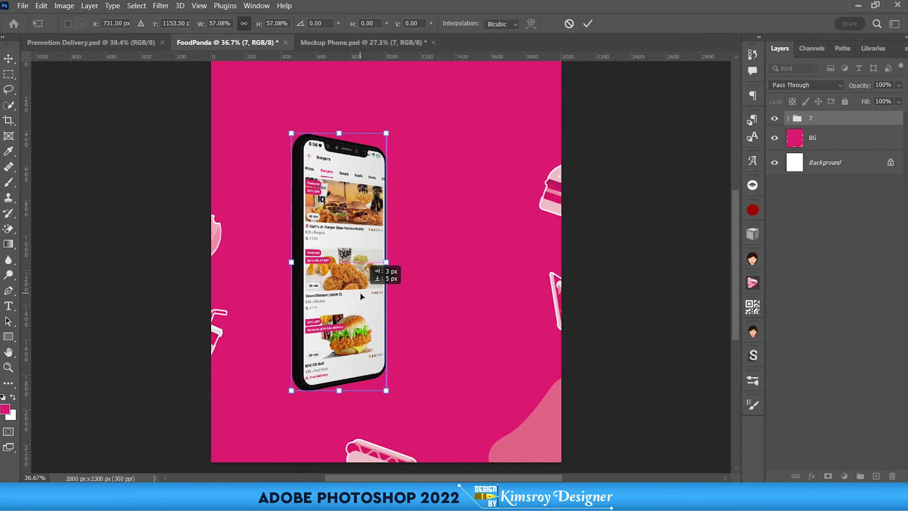
scroll(360, 291, "down", 1)
left_click_drag(349, 288, 334, 289)
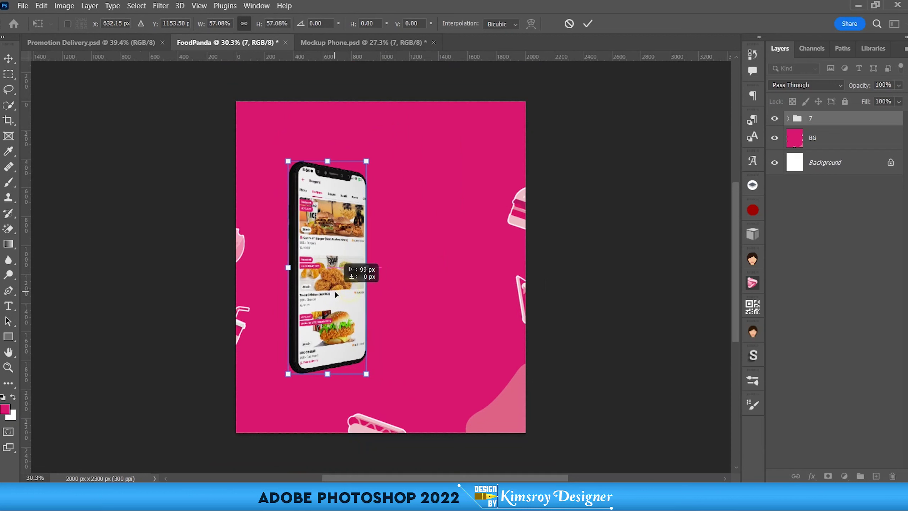
left_click(587, 24)
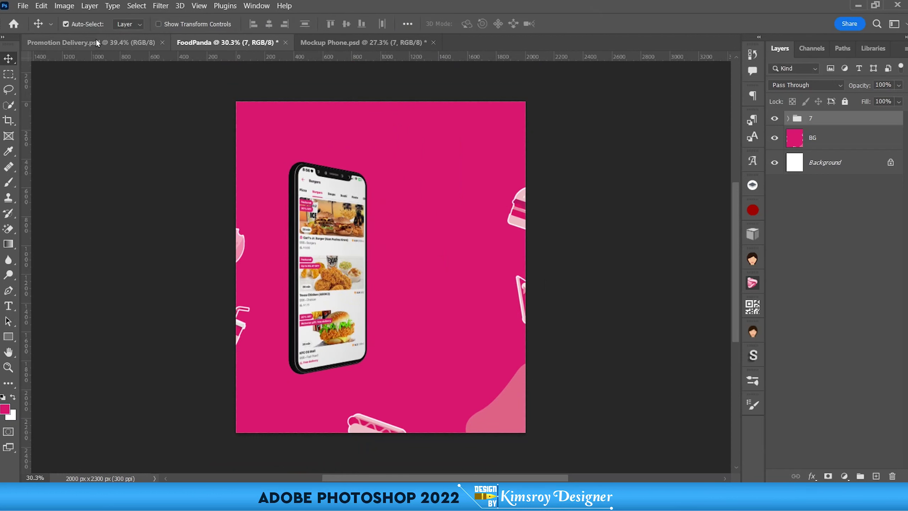
Compare against the Promotion Delivery reference poster, then return to the FoodPanda document.
left_click(95, 43)
scroll(326, 214, "down", 1)
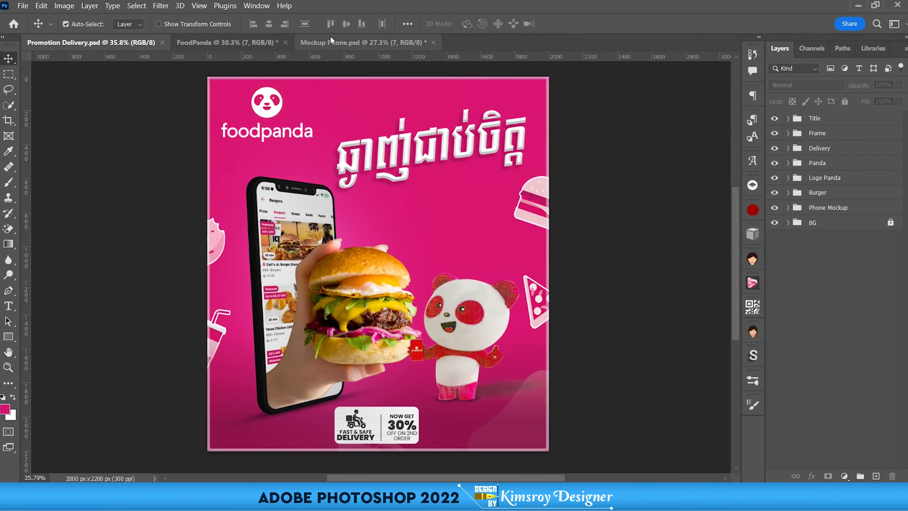
left_click(244, 41)
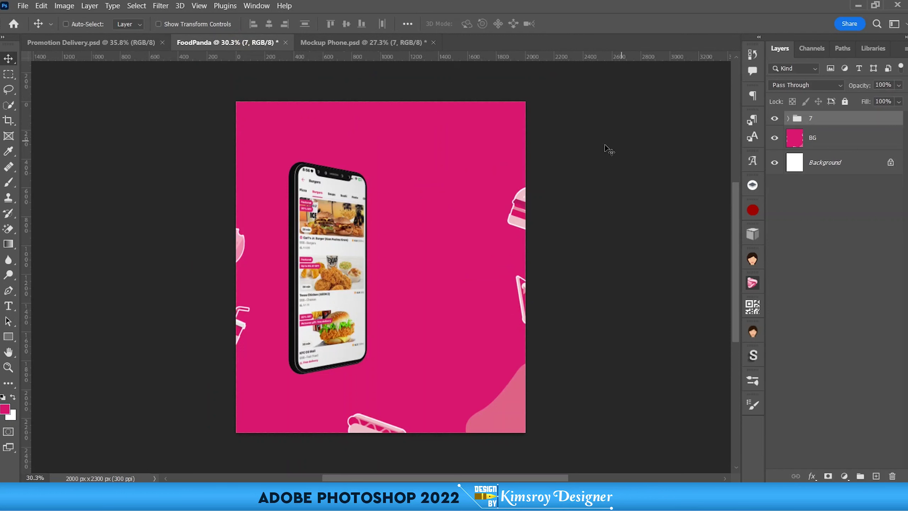
key("ctrl+t")
Drag the phone's corner handles to give it a slight rightward perspective tilt.
scroll(303, 166, "left", 1)
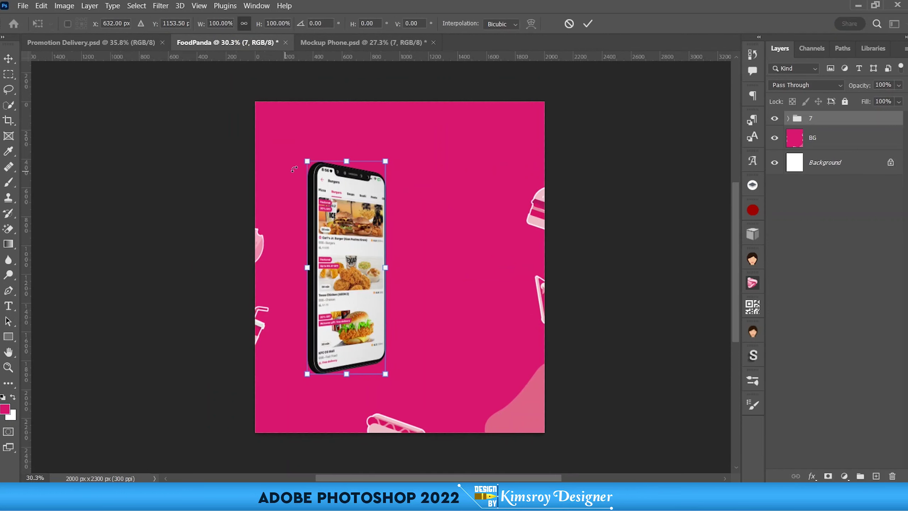
scroll(311, 165, "up", 3)
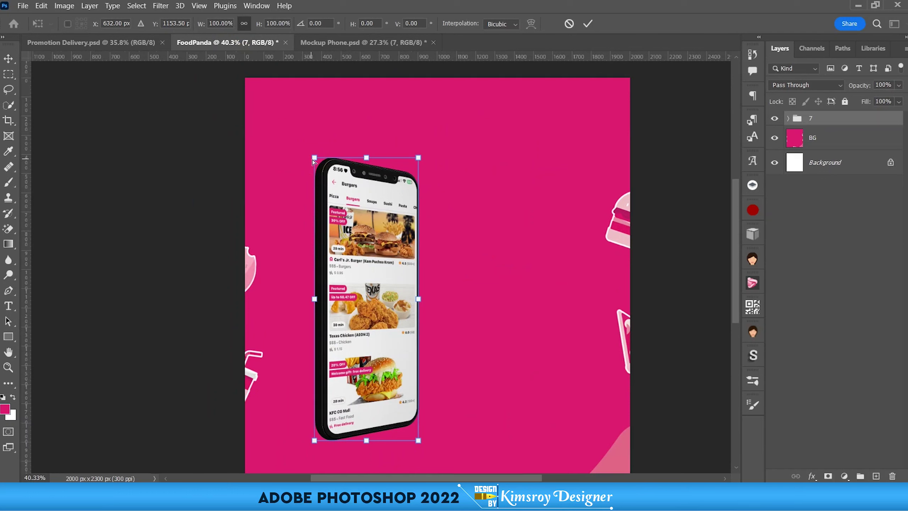
left_click(314, 158, "ctrl")
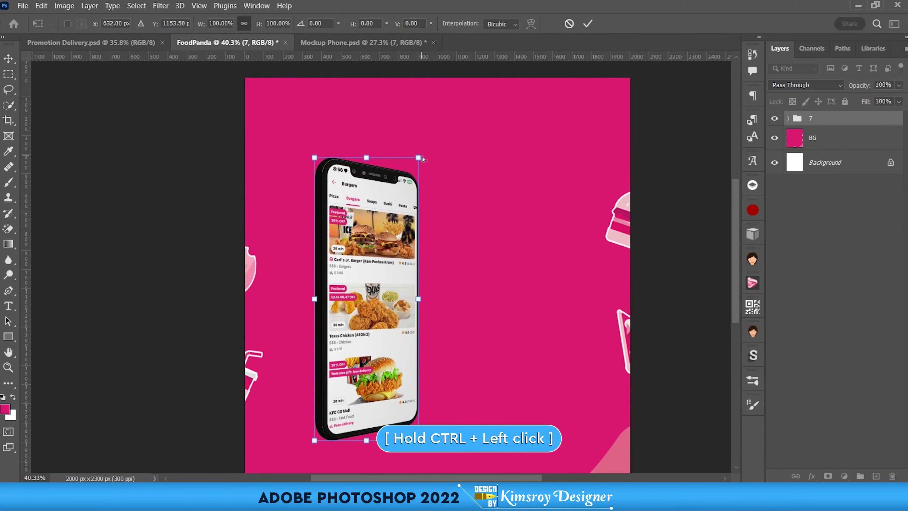
left_click_drag(420, 156, 412, 157)
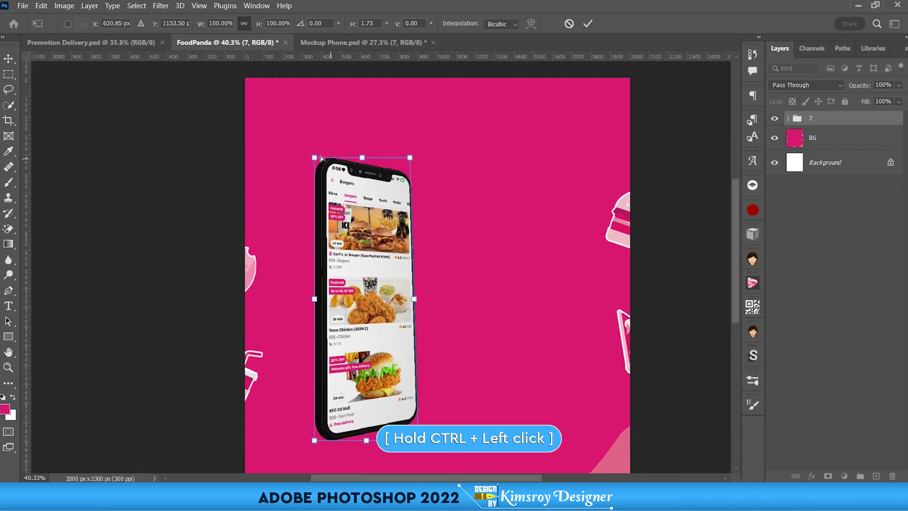
left_click_drag(315, 158, 306, 159)
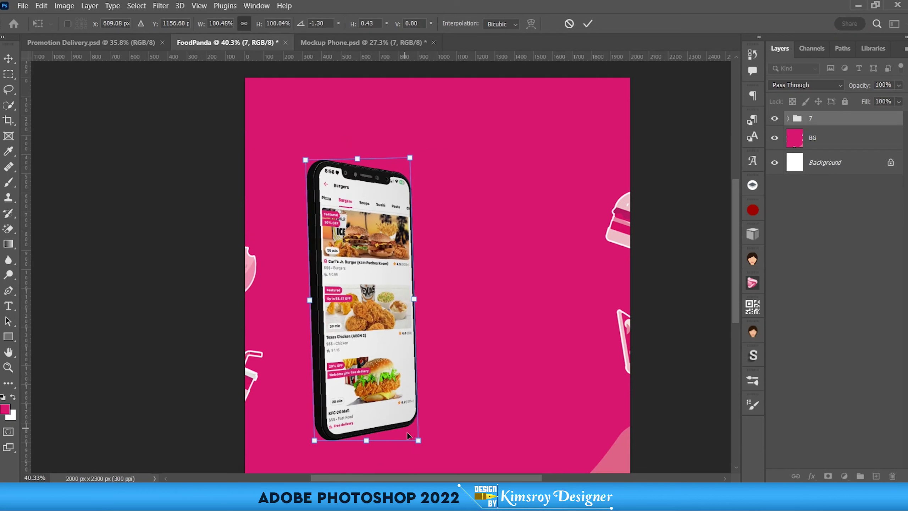
left_click_drag(419, 441, 437, 443)
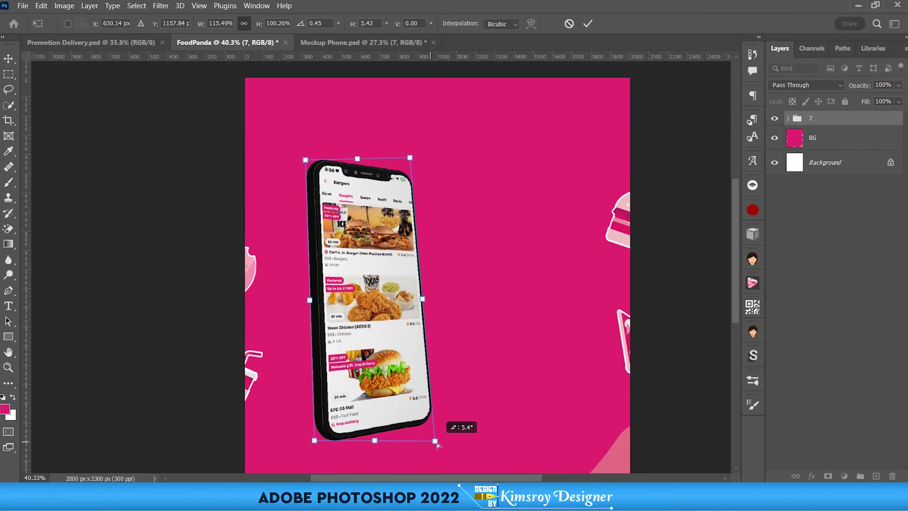
left_click_drag(437, 443, 429, 442)
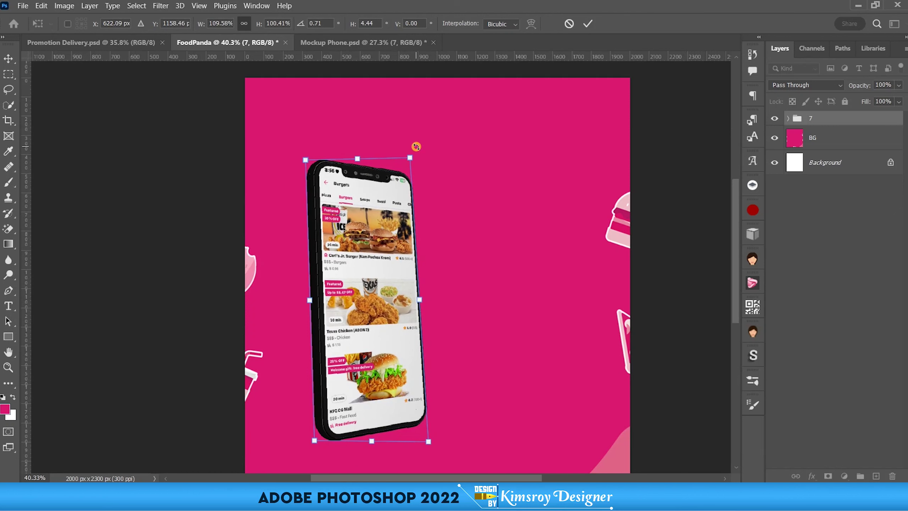
Fine-tune and apply the phone's tilt, then begin renaming group 7.
left_click_drag(416, 146, 414, 147)
mouse_move(356, 251)
left_mouse_down()
mouse_move(387, 235)
mouse_move(349, 258)
left_mouse_up()
left_click(588, 24)
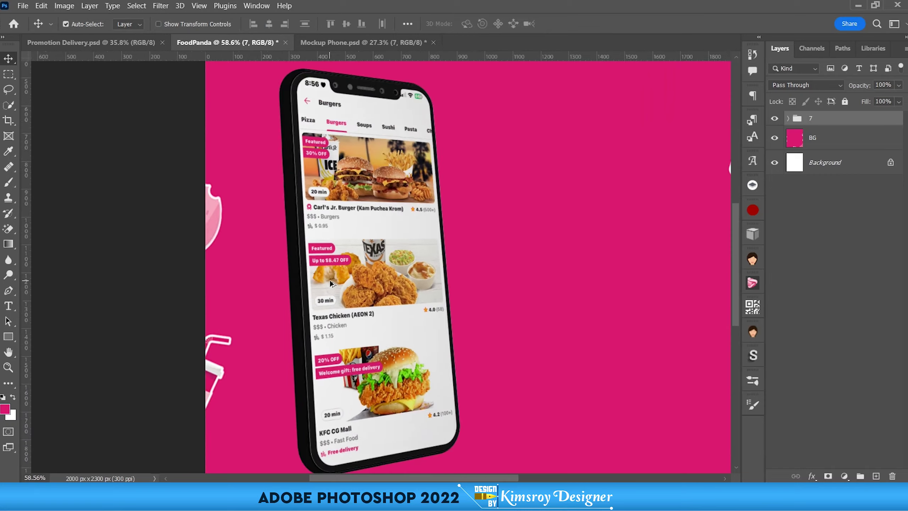
scroll(383, 280, "down", 1)
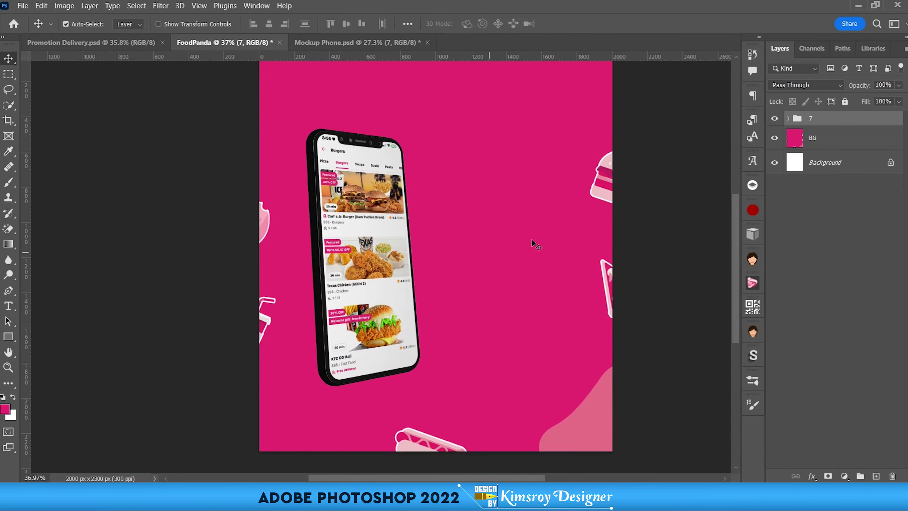
double_click(811, 119)
type("Mockup Phone")
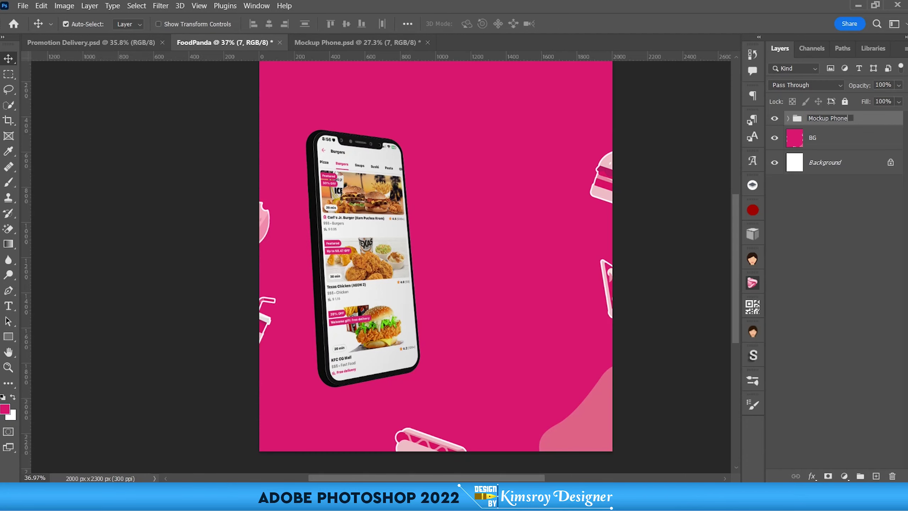
Confirm the group name Mockup Phone and nudge the phone slightly down and back up.
key("Return")
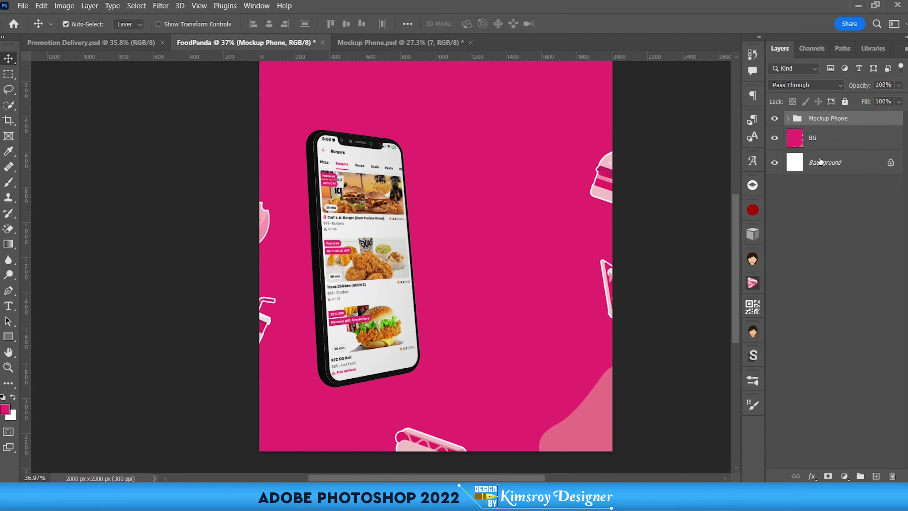
scroll(392, 286, "down", 2)
scroll(392, 286, "up", 1)
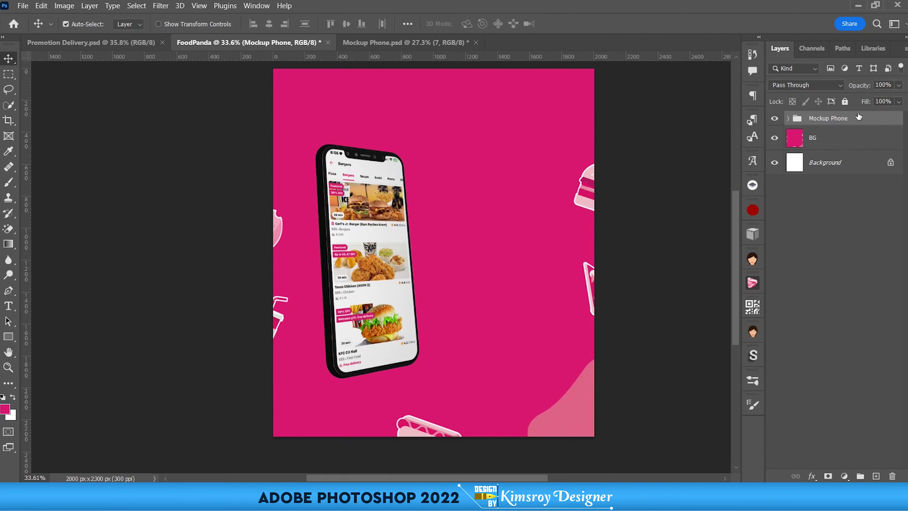
key("shift+Down")
key("shift+Down")
key("shift+Down")
key("shift+Down")
key("shift+Down")
key("shift+Down")
key("shift+Down")
key("shift+Down")
key("shift+Down")
key("shift+Down")
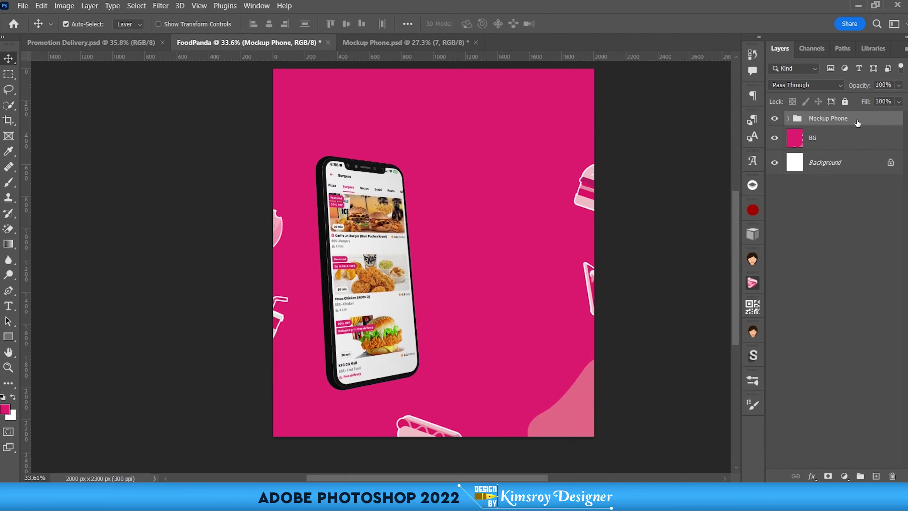
key("shift+Up")
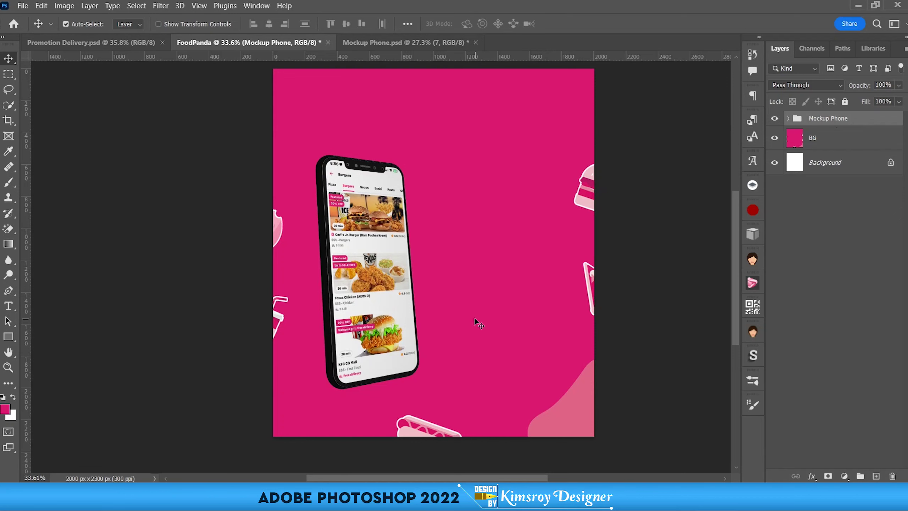
scroll(404, 367, "up", 3)
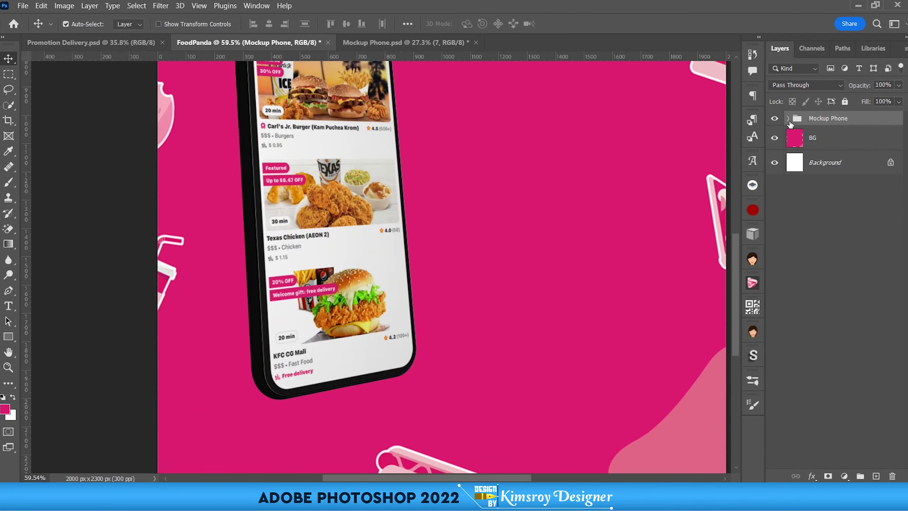
Add a new empty Layer 1 below the Mockup Phone group, just above BG.
left_click(788, 118, "alt")
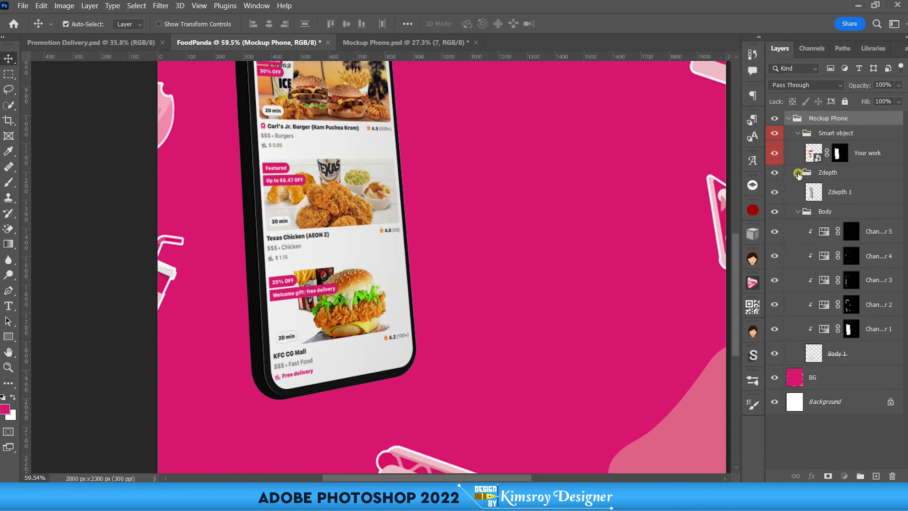
left_click(798, 172)
left_click(797, 133)
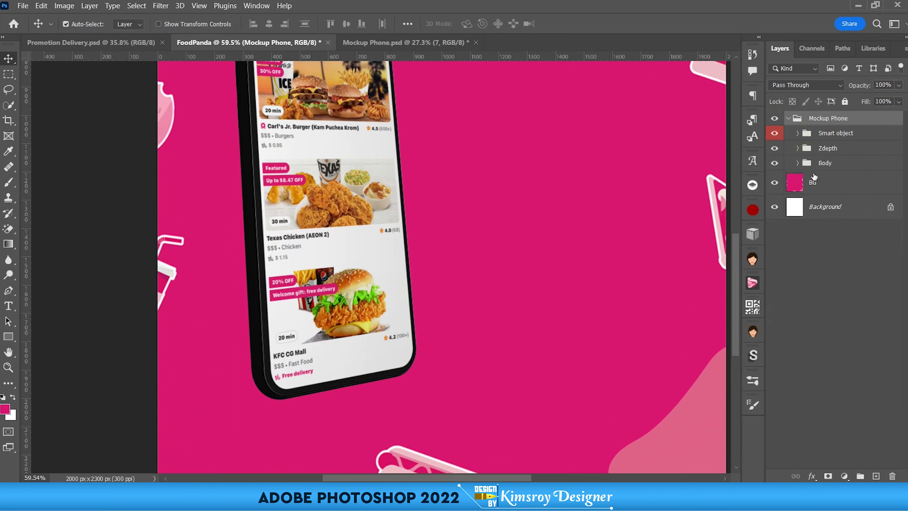
left_click(824, 163)
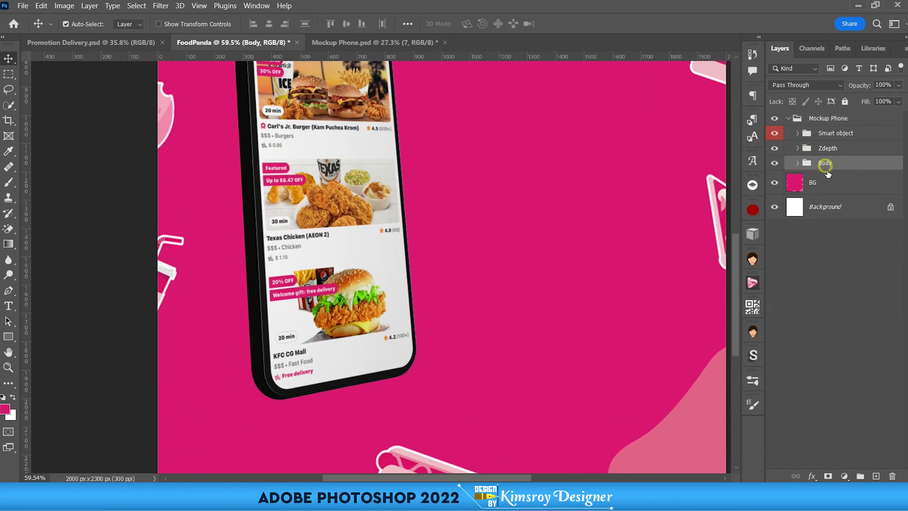
left_click(876, 476)
left_click_drag(825, 168, 821, 196)
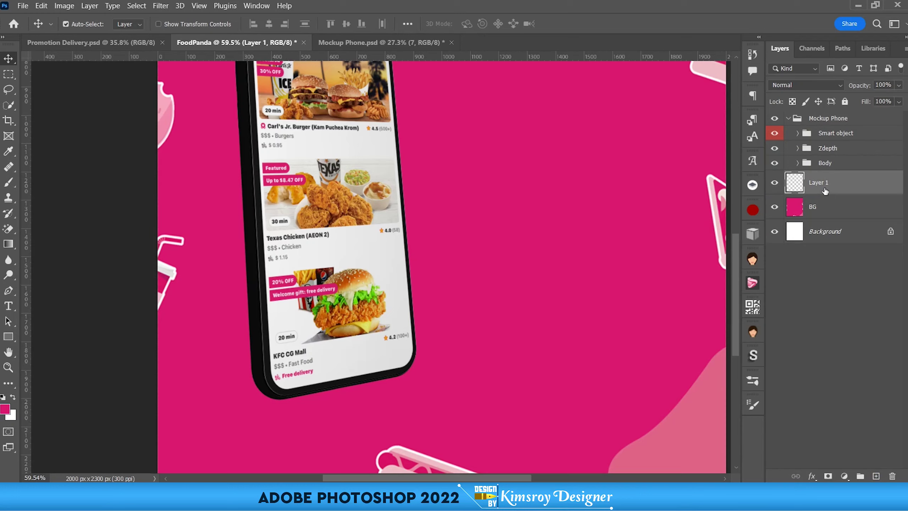
Select the Brush tool with the Soft Round preset.
scroll(335, 341, "up", 2)
scroll(344, 316, "down", 3)
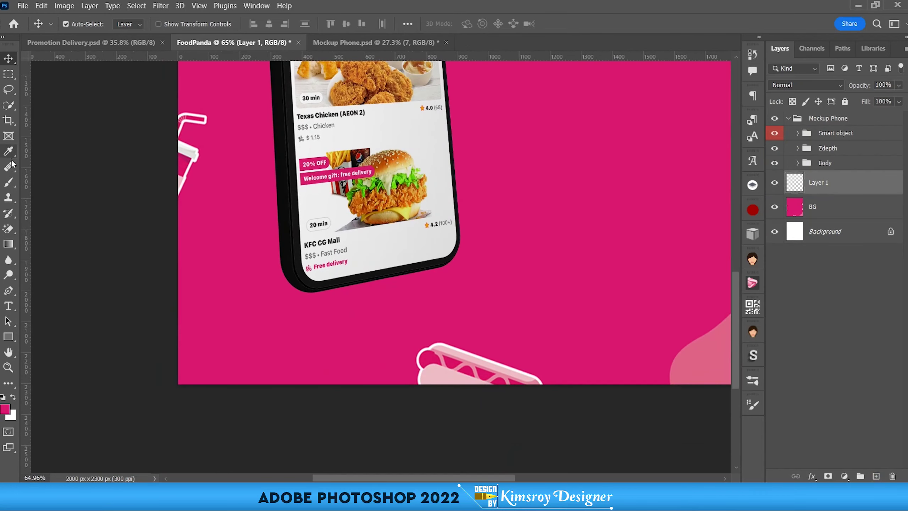
left_click(8, 181)
left_click(37, 180)
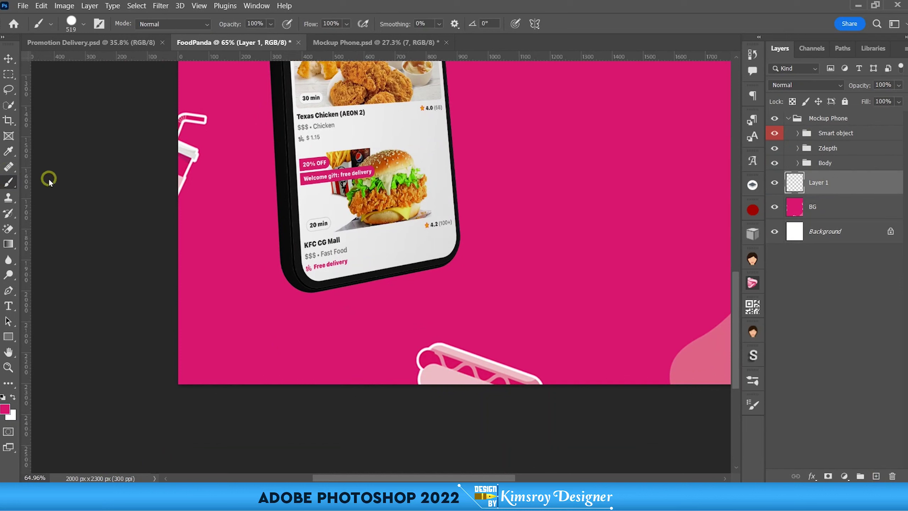
right_click(469, 205)
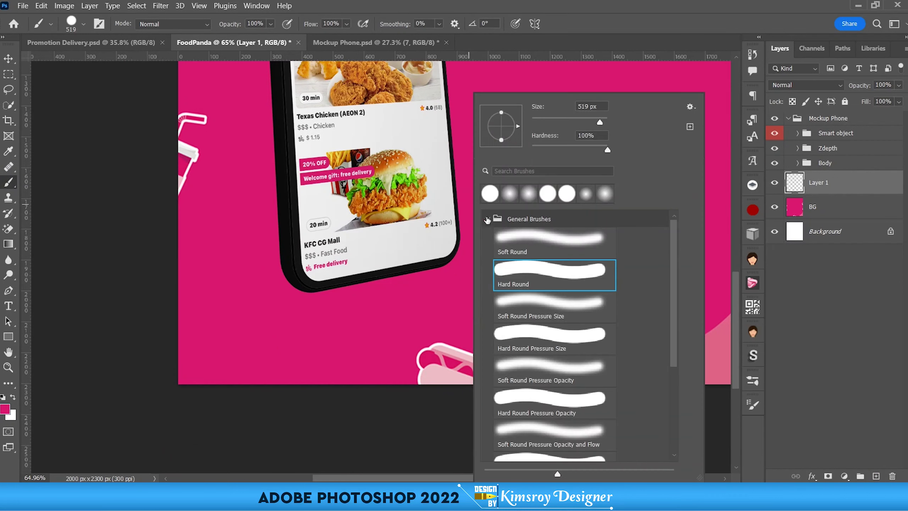
left_click(537, 240)
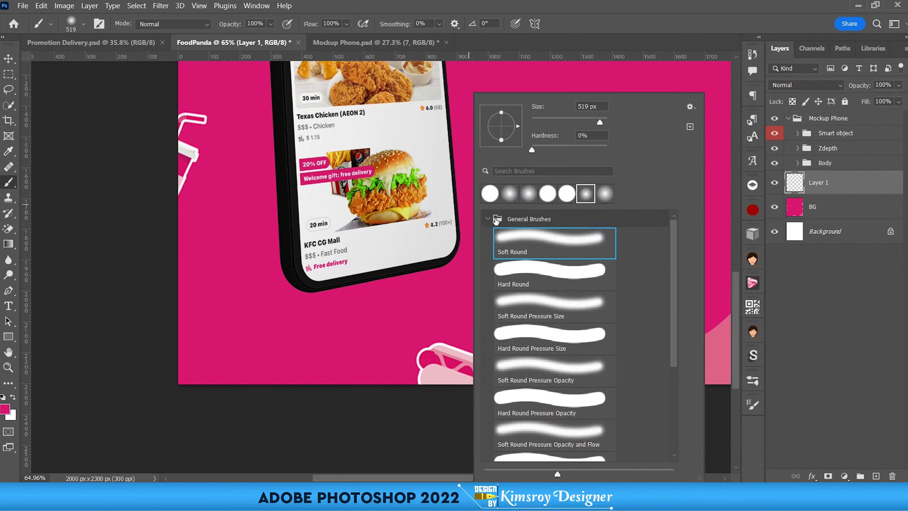
left_click(624, 43)
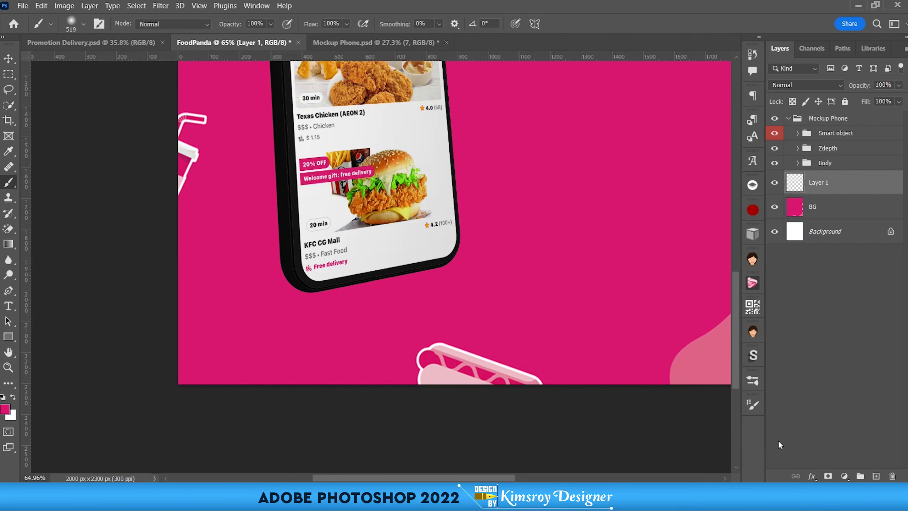
Set brush roundness 4% and size 736 px, then paint a black streak under the phone.
left_click(757, 402)
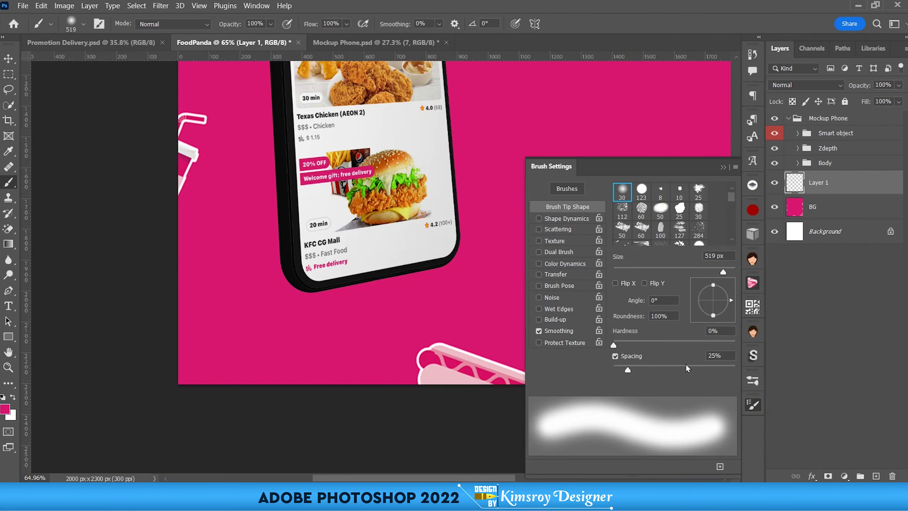
left_click_drag(668, 317, 611, 316)
type("4")
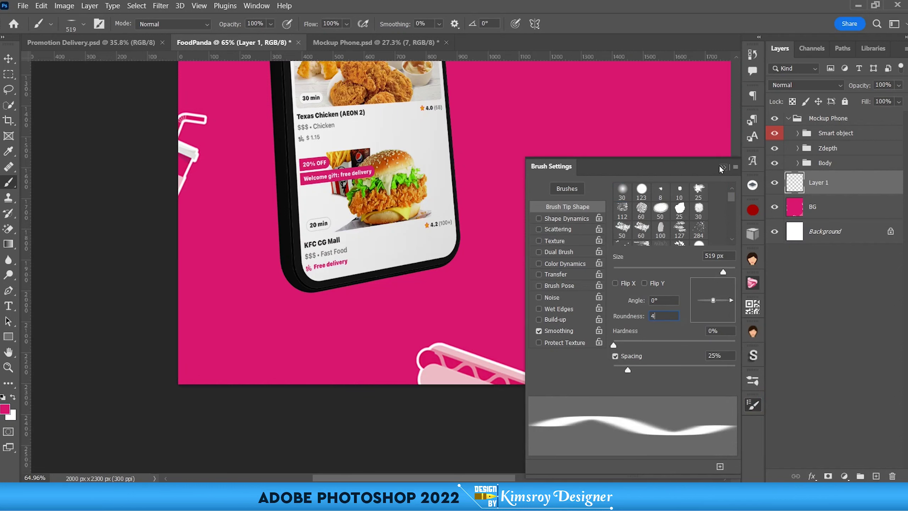
left_click(722, 168)
right_click(444, 296, "alt")
left_click_drag(444, 295, 486, 285)
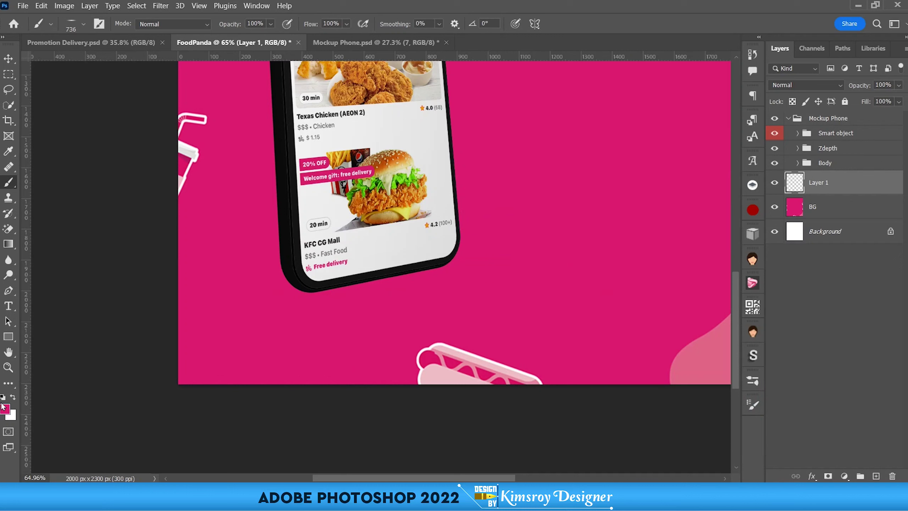
left_click(3, 397)
left_click(497, 293)
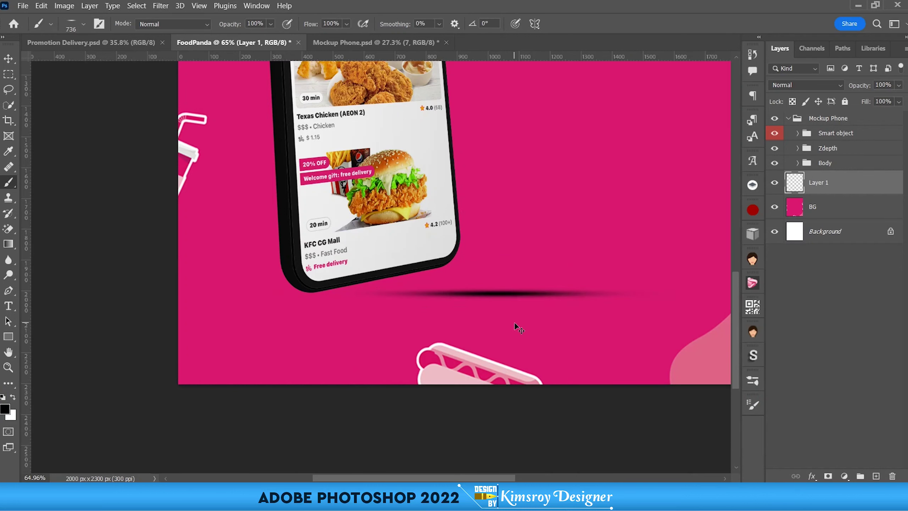
Rotate the shadow to match the phone's tilt and move it under the phone's base.
key("ctrl+t")
left_click_drag(523, 297, 435, 297)
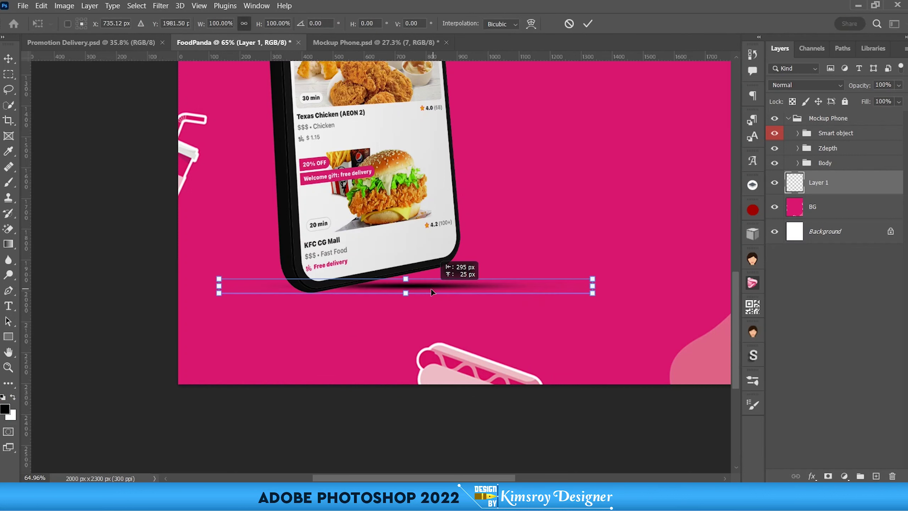
left_click_drag(587, 320, 608, 290)
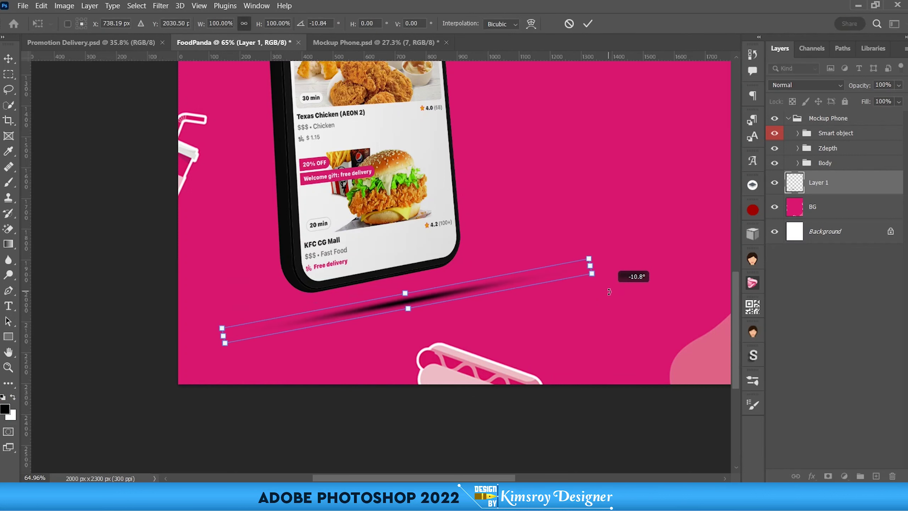
left_click_drag(414, 298, 391, 279)
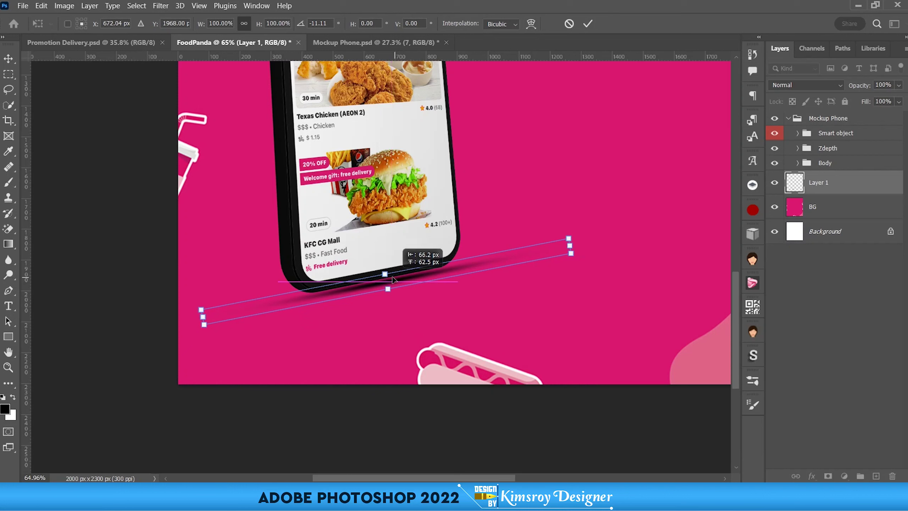
left_click(588, 24)
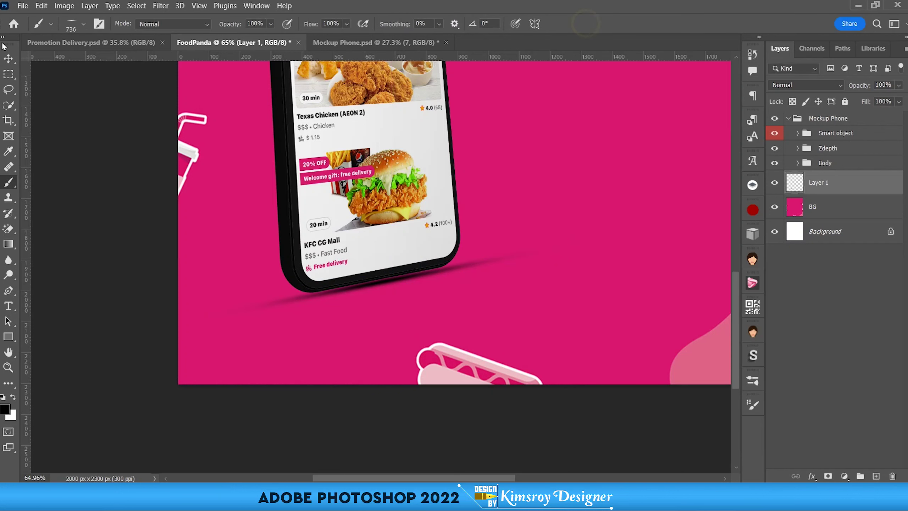
left_click(8, 59)
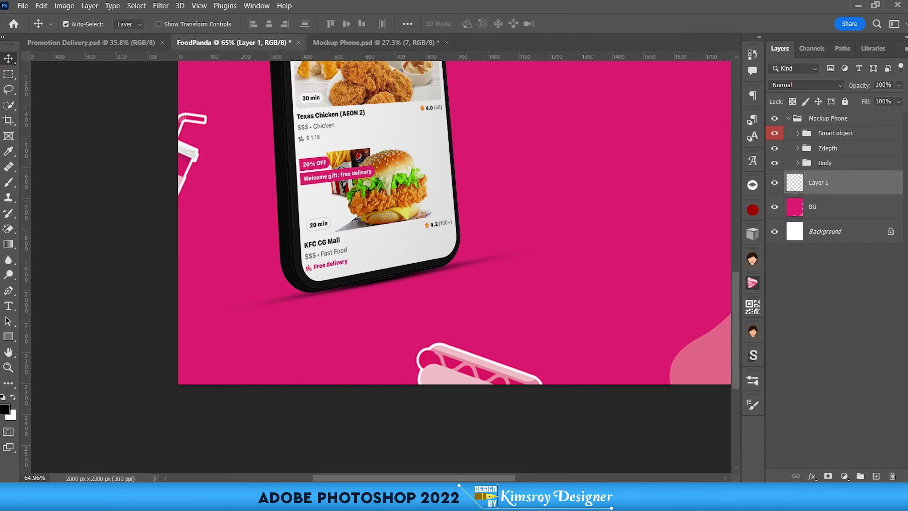
Lower the shadow layer's opacity to 74% and rename it shadow.
left_click(898, 85)
left_click_drag(904, 101, 886, 101)
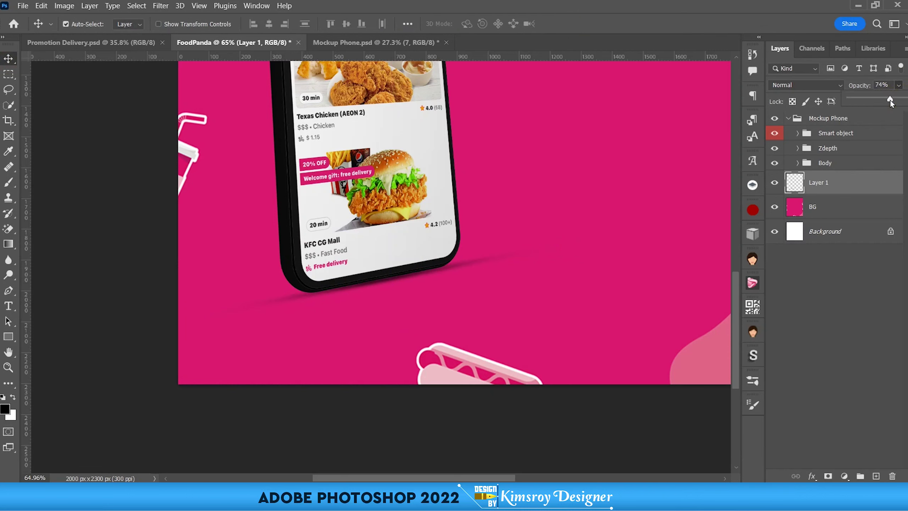
left_click(852, 186)
double_click(818, 182)
type("shadow")
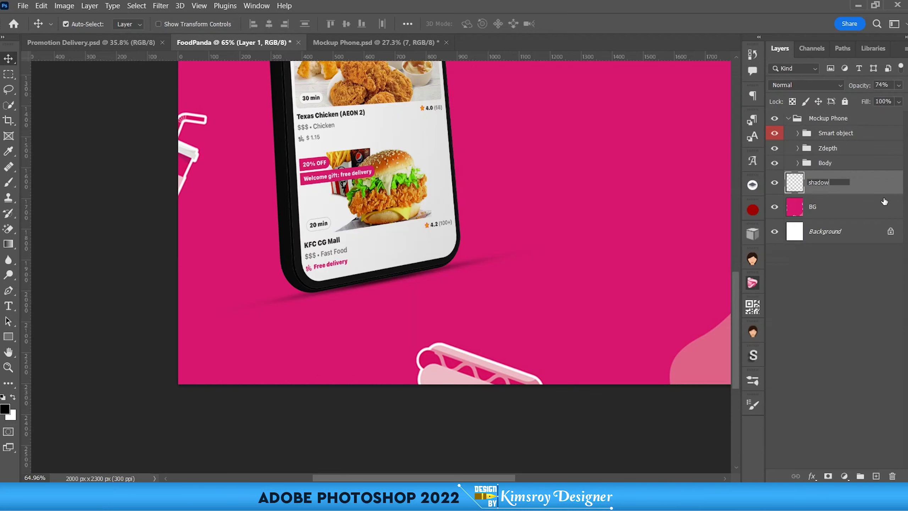
key("Return")
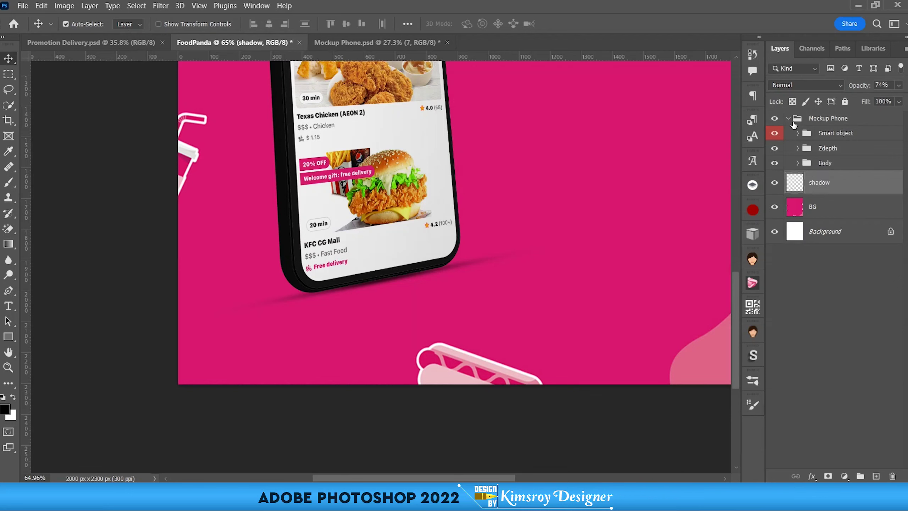
Move the shadow layer into the Mockup Phone group and collapse the group.
left_click(788, 118)
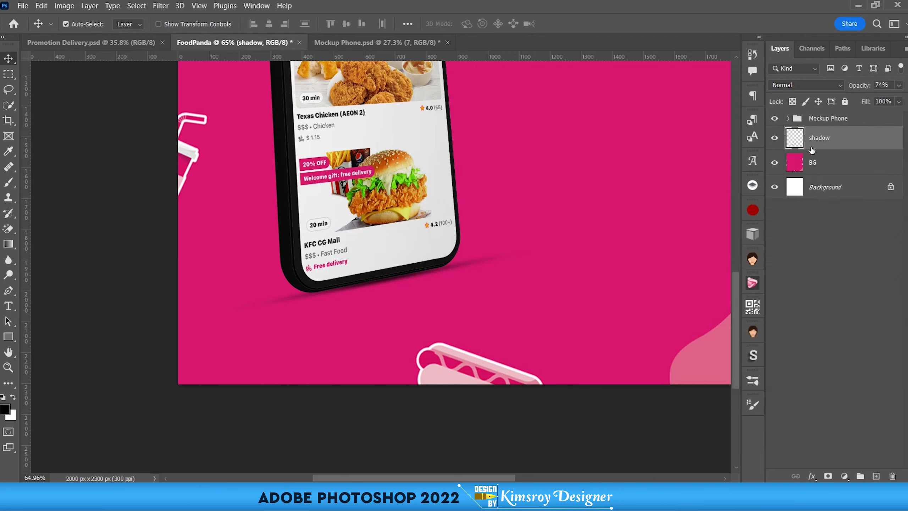
mouse_move(811, 149)
left_mouse_down()
mouse_move(827, 120)
mouse_move(823, 196)
left_mouse_up()
left_click(789, 120)
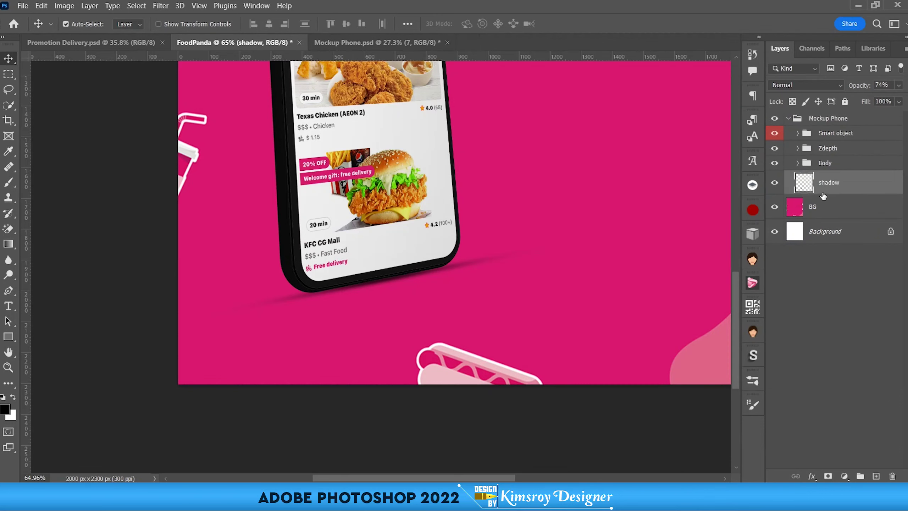
left_click(789, 120)
key("ctrl+minus")
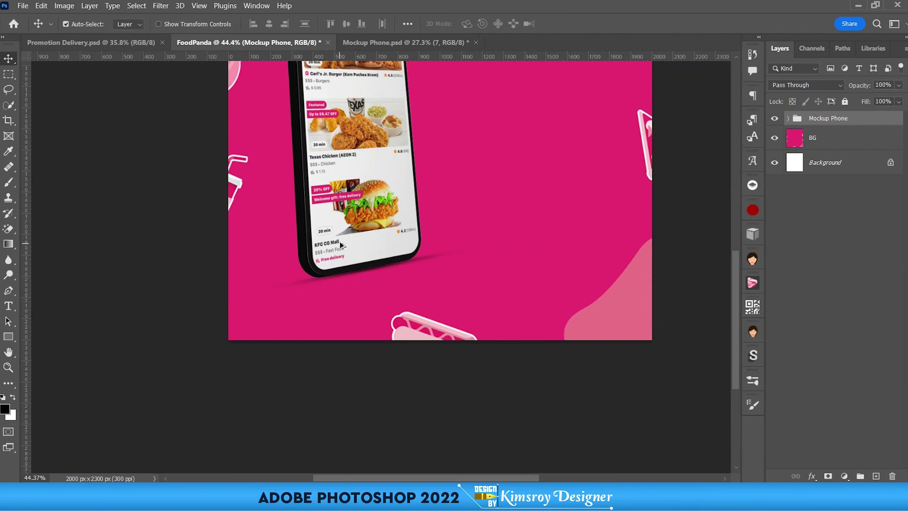
Zoom out and compare with the Promotion Delivery reference poster before returning to FoodPanda.
key("ctrl+minus")
scroll(350, 232, "up", 1)
scroll(341, 225, "up", 1)
scroll(337, 220, "up", 1)
scroll(343, 208, "up", 1)
scroll(349, 194, "down", 1)
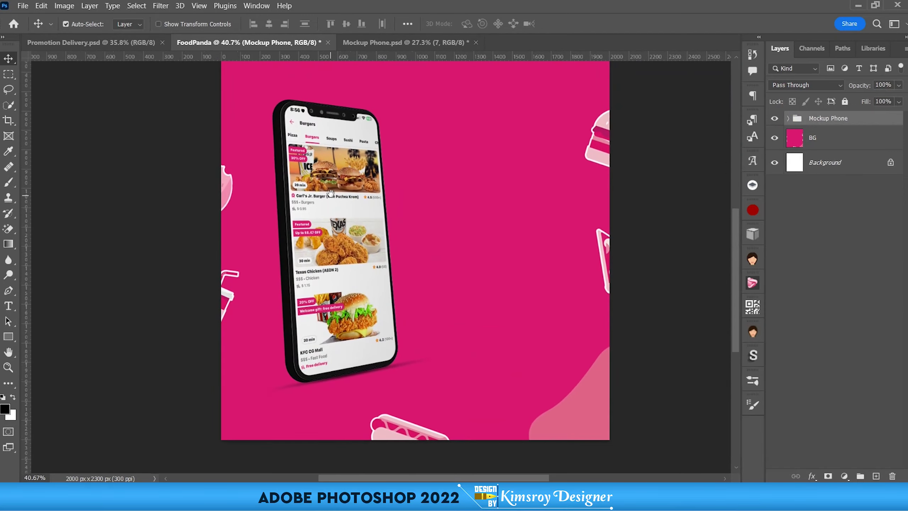
scroll(333, 195, "down", 1)
left_click(135, 38)
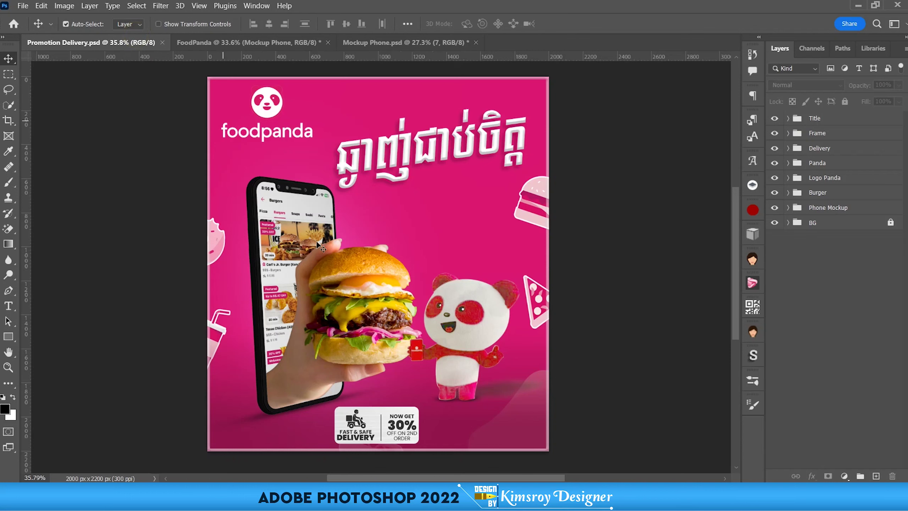
left_click(265, 42)
Close Mockup Phone.psd, answering the save prompt, and select the Burger file to open.
left_click(393, 42)
left_click(477, 43)
left_click(472, 193)
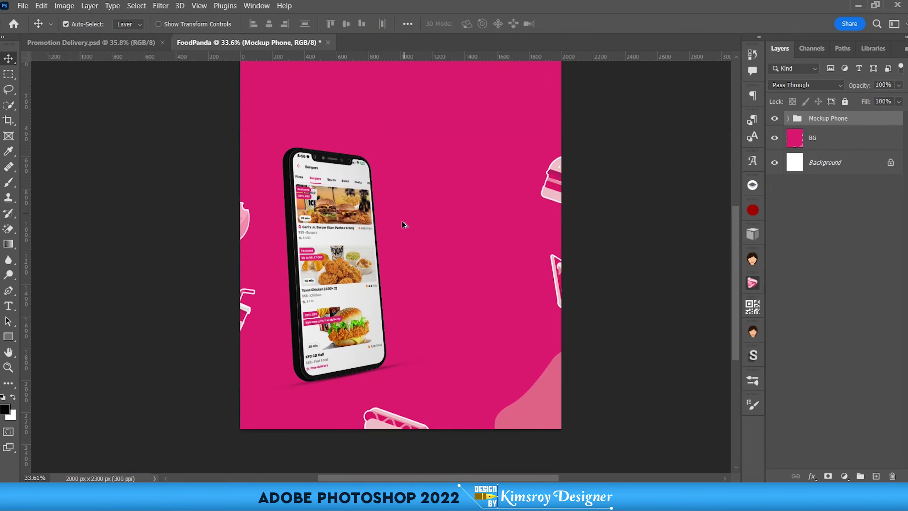
key("ctrl")
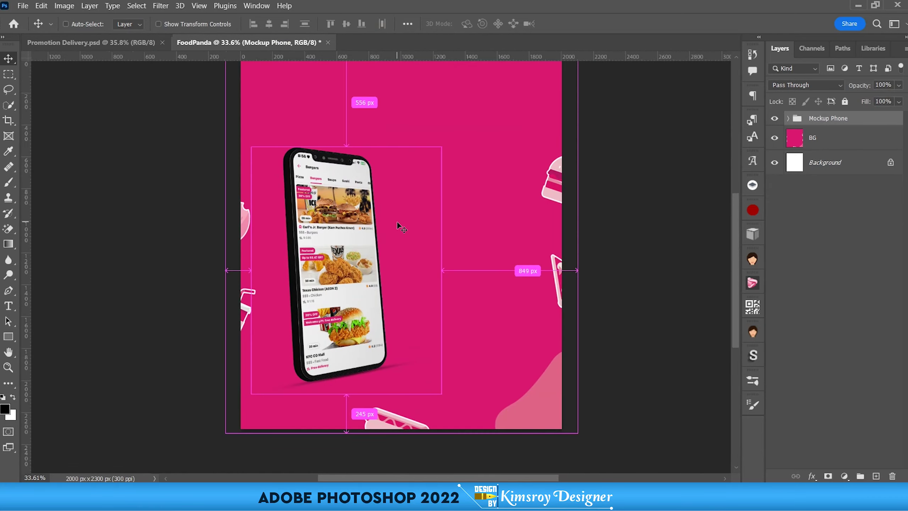
key("ctrl+o")
left_click(373, 157)
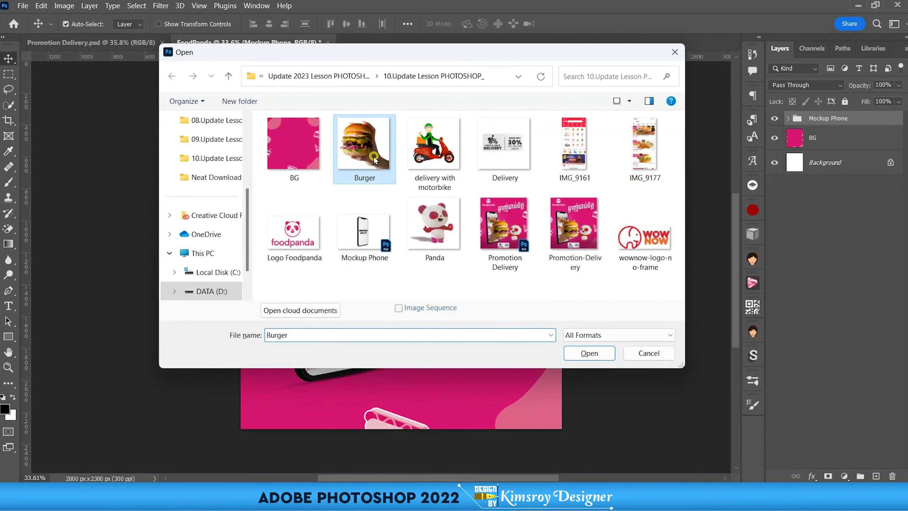
Open Burger, bring its layer into the FoodPanda poster and flip it horizontally.
left_click(588, 352)
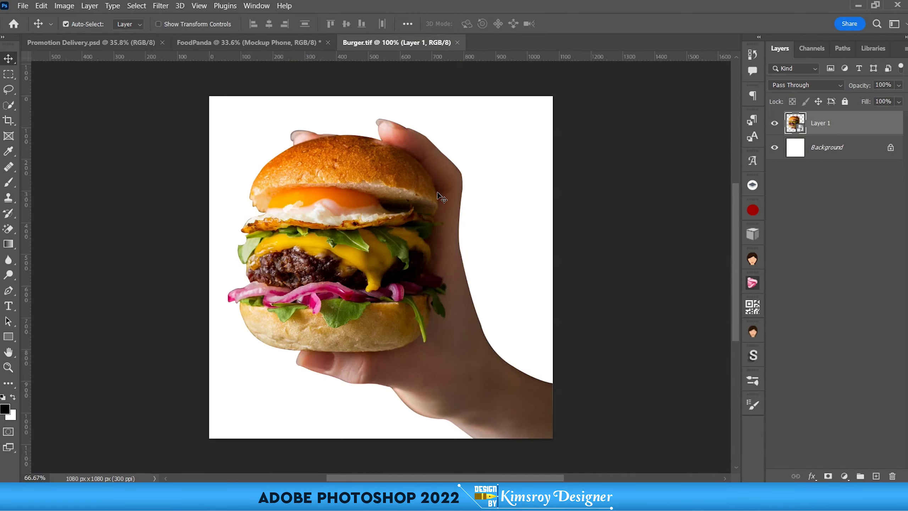
left_click_drag(345, 290, 391, 256)
key("ctrl")
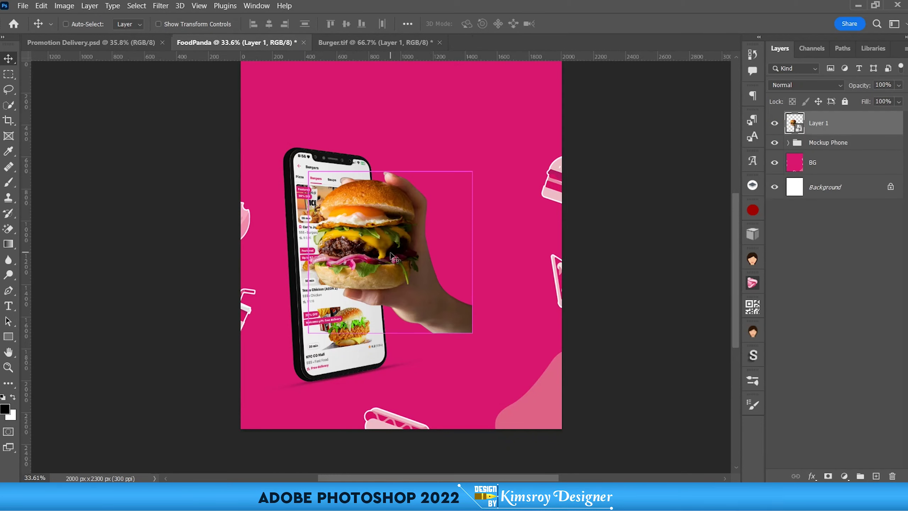
key("ctrl+t")
right_click(391, 256)
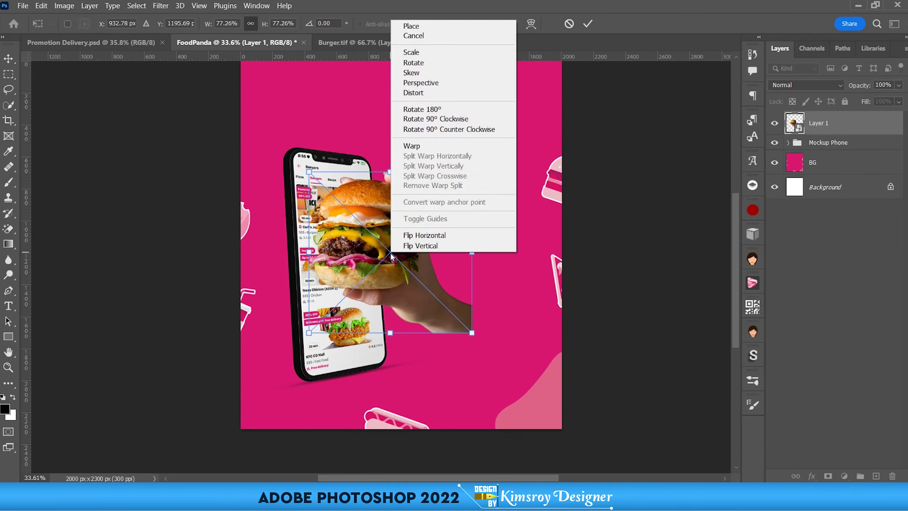
left_click(439, 236)
Scale the burger to about 80% and position it over the phone's right side.
mouse_move(400, 255)
left_mouse_down()
mouse_move(394, 286)
mouse_move(397, 261)
mouse_move(415, 244)
left_mouse_up()
scroll(395, 286, "up", 2)
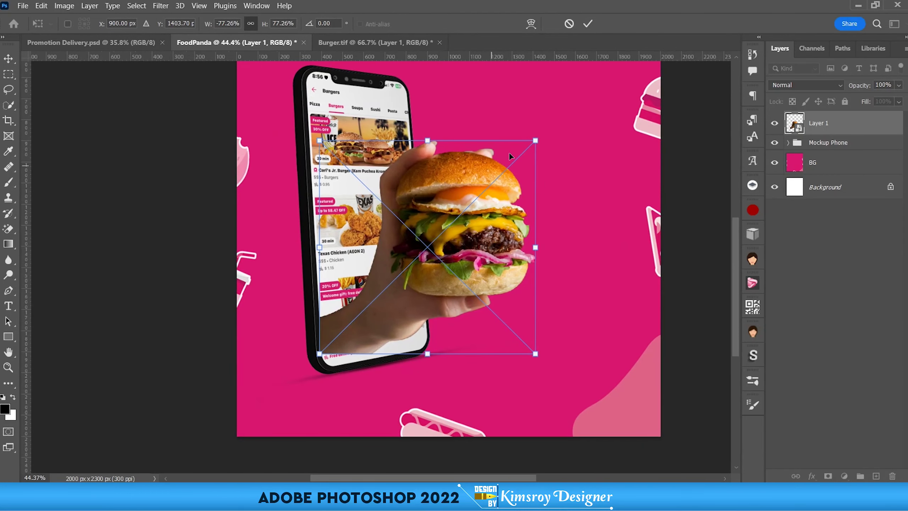
left_click_drag(541, 142, 517, 156)
left_click_drag(424, 274, 395, 287)
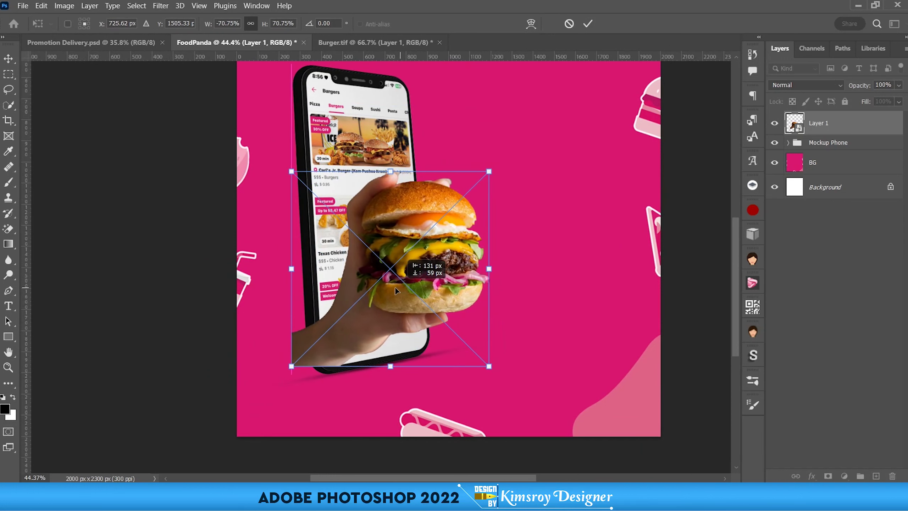
left_click_drag(489, 171, 515, 146)
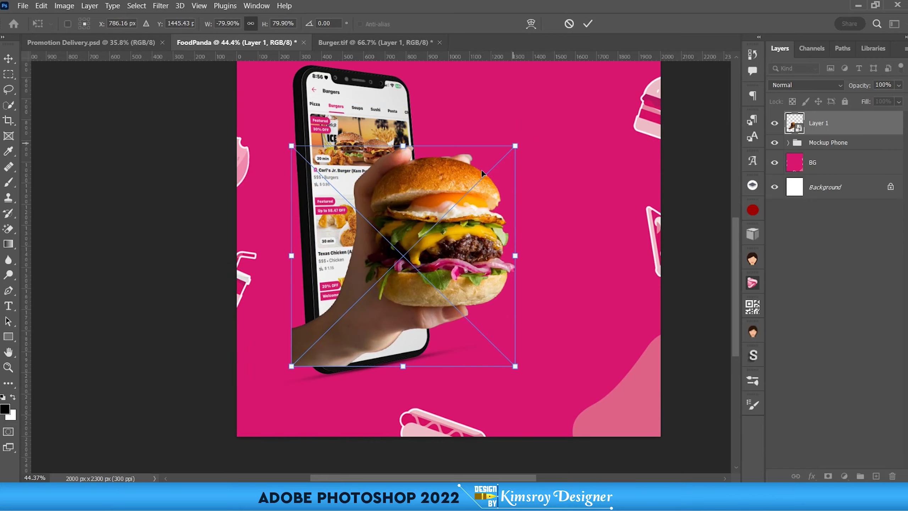
scroll(347, 336, "up", 3)
left_click_drag(358, 340, 370, 342)
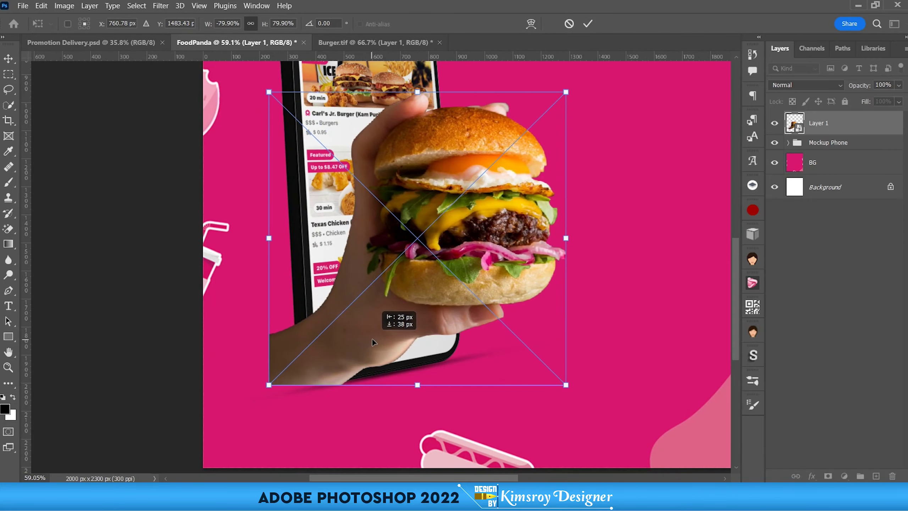
left_click_drag(371, 340, 375, 333)
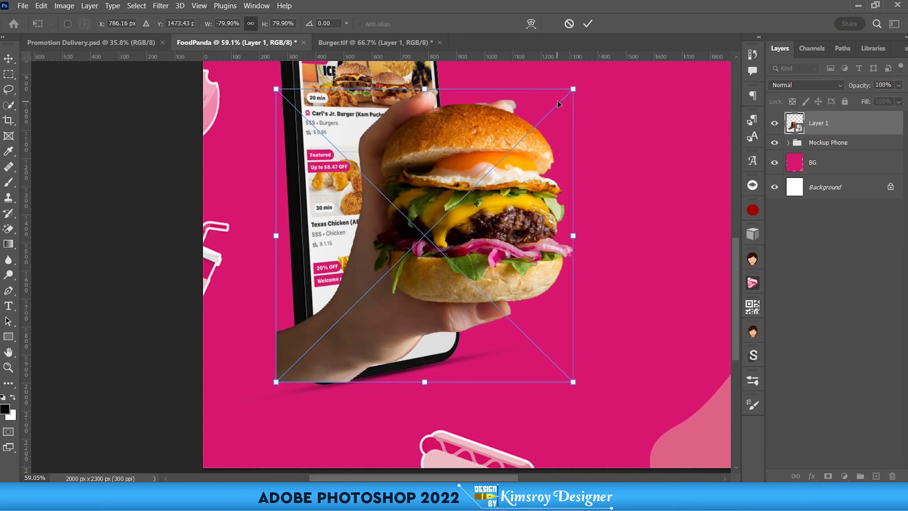
left_click_drag(573, 88, 583, 75)
left_click(588, 23)
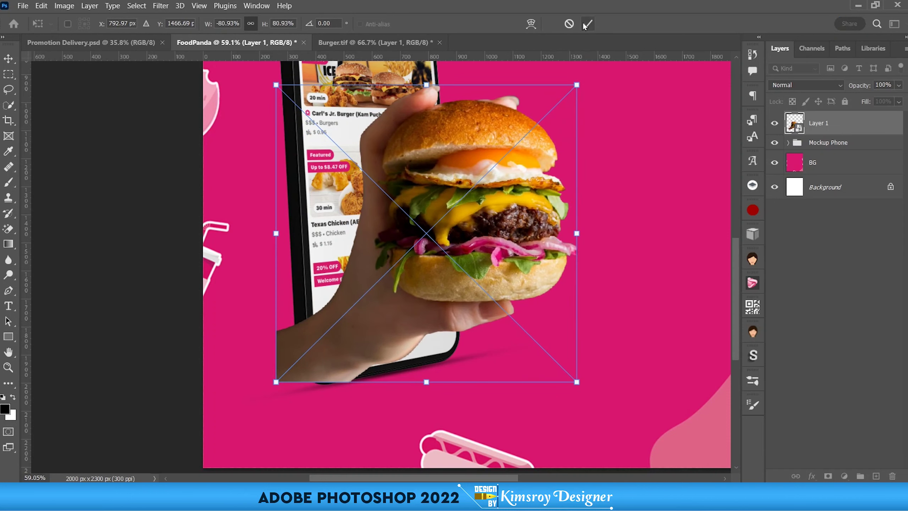
Inspect the burger placement and expand the Mockup Phone group's layers.
scroll(399, 197, "down", 3)
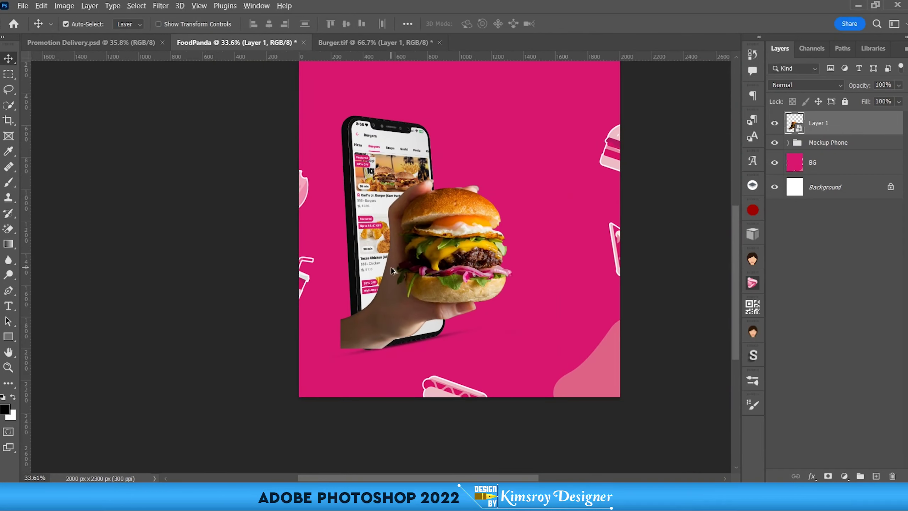
scroll(392, 270, "up", 1)
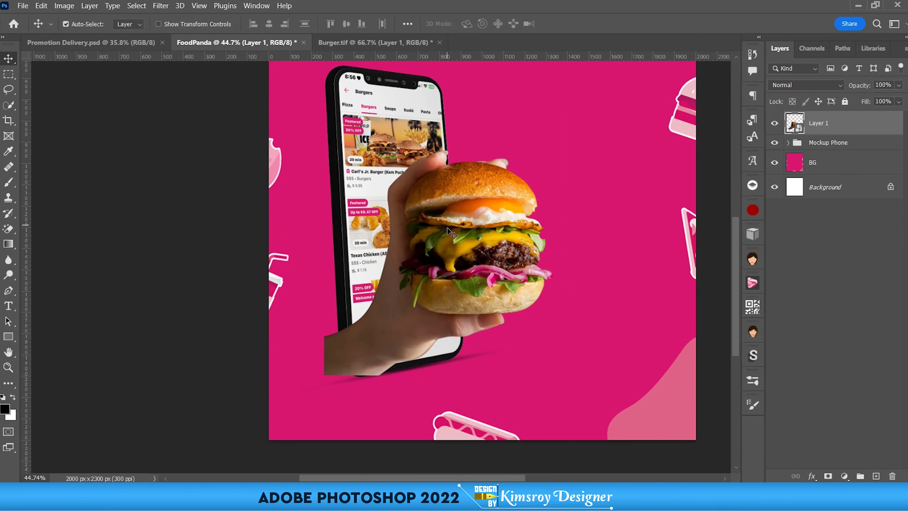
scroll(429, 261, "up", 1)
scroll(429, 261, "down", 1)
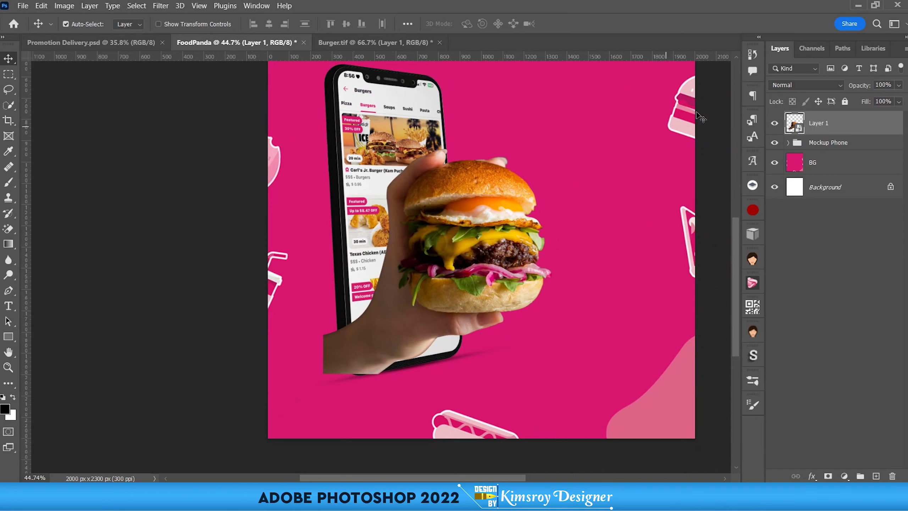
scroll(314, 135, "up", 2)
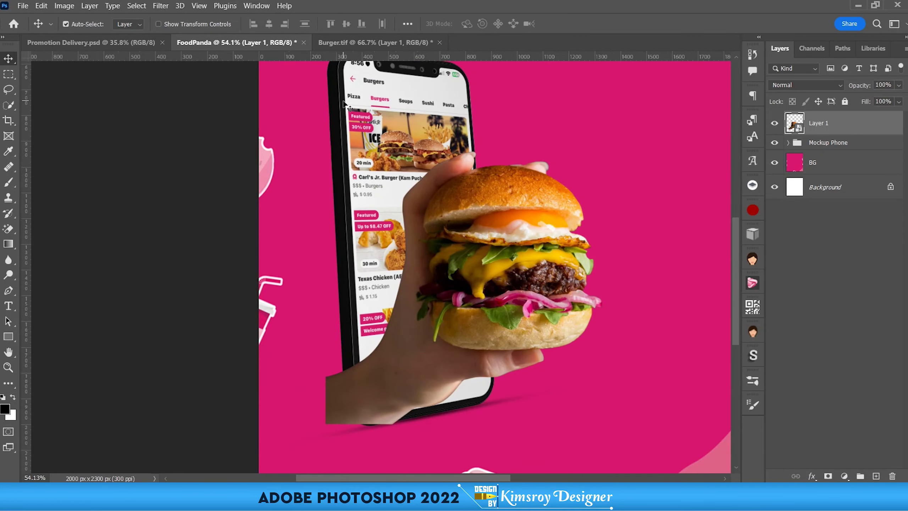
scroll(332, 128, "down", 1)
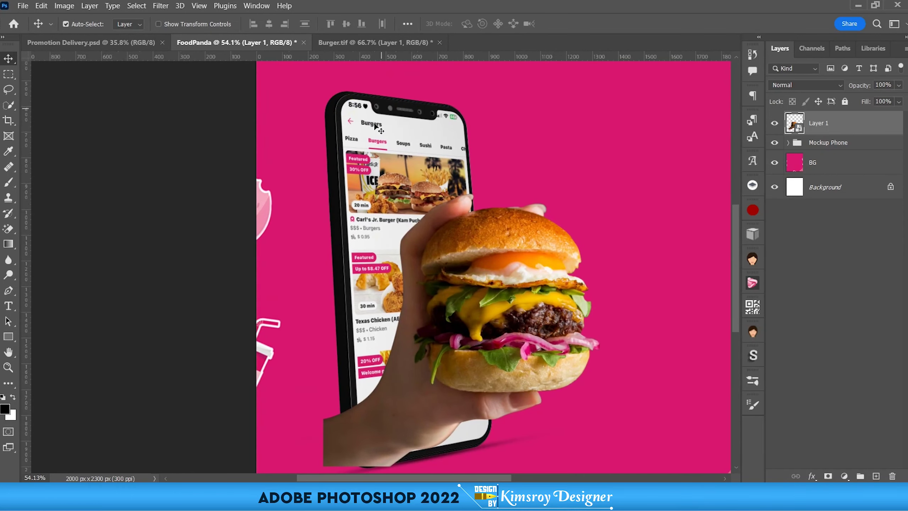
scroll(375, 125, "down", 1)
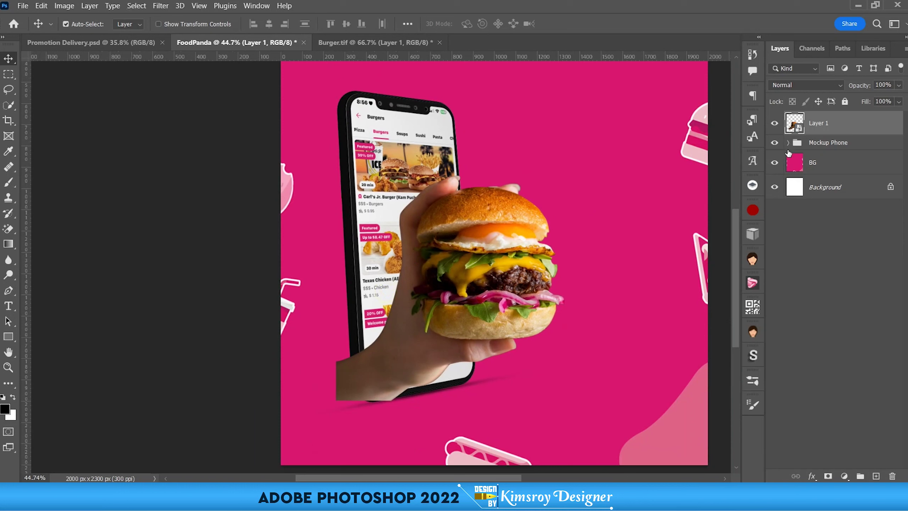
left_click(789, 143)
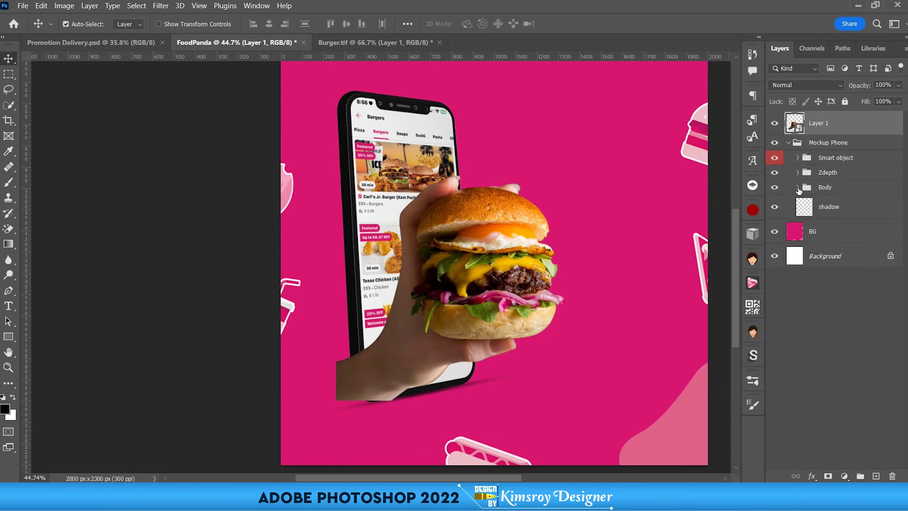
Toggle the Body group's colour adjustments on and off to compare the phone's look.
left_click(798, 187)
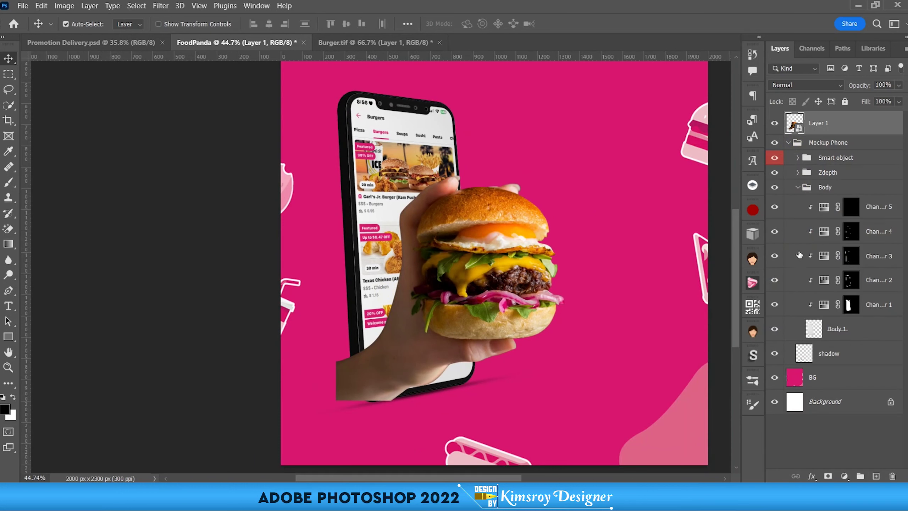
left_click(775, 305)
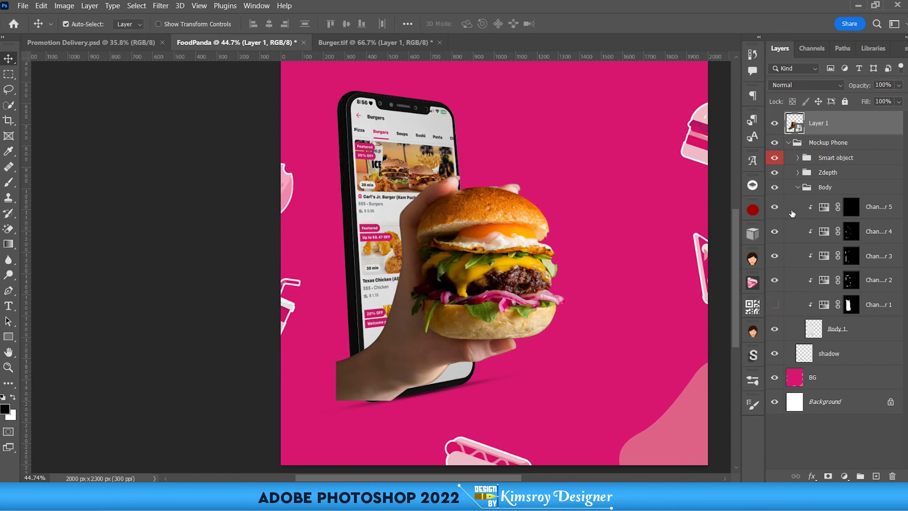
left_click(773, 281)
left_click(772, 282)
left_click(775, 282)
left_click(772, 256)
left_click(772, 257)
left_click(776, 230)
Duplicate the Body group, move the copy above Layer 1, and merge it into one layer.
left_click(798, 187)
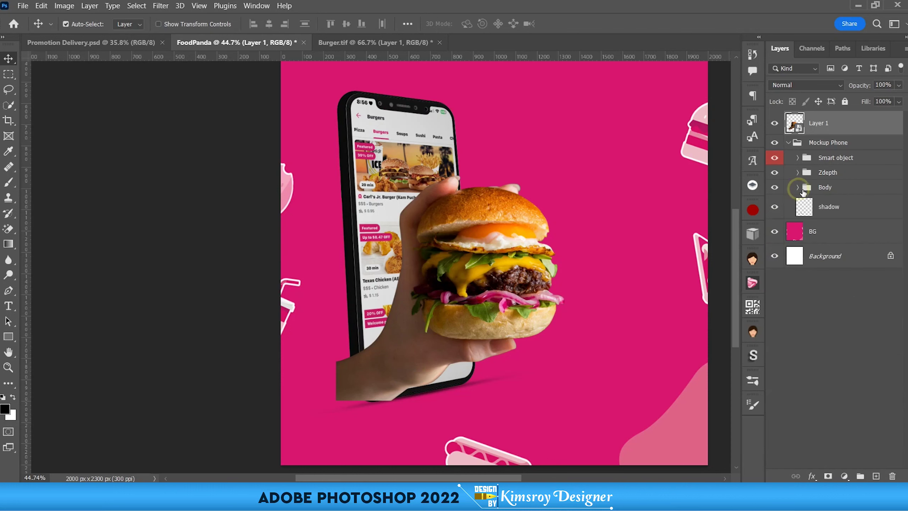
left_click(828, 188)
left_click(829, 189)
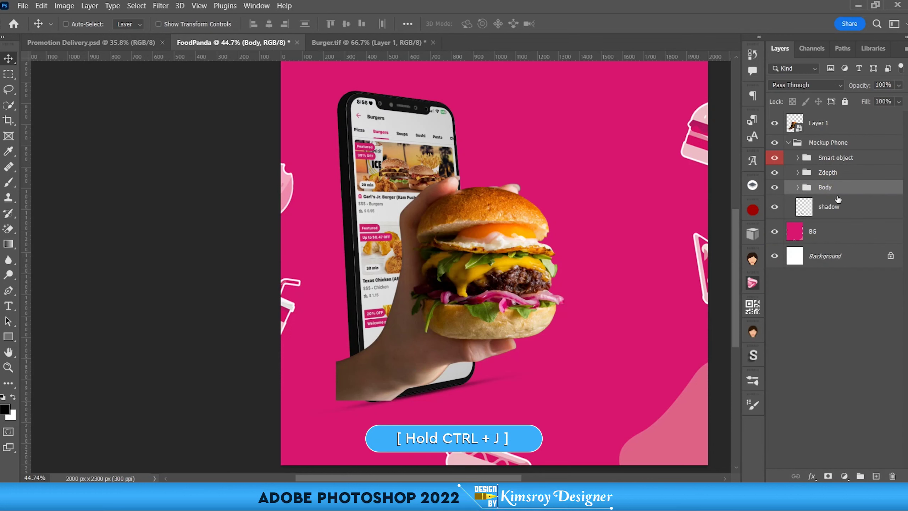
key("ctrl+j")
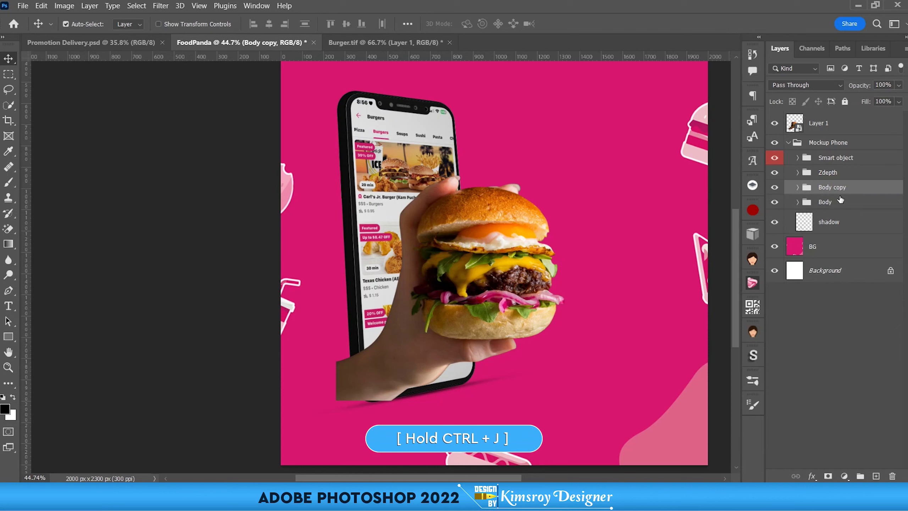
left_click_drag(854, 186, 819, 120)
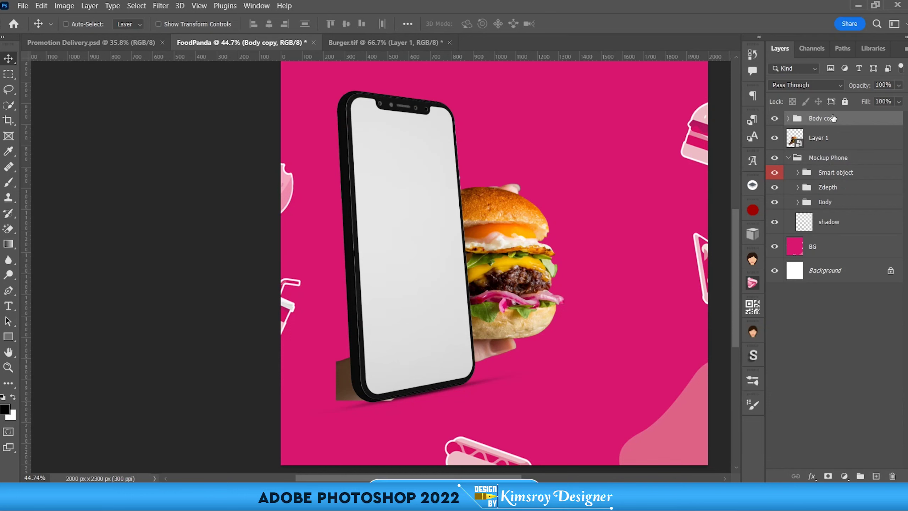
key("ctrl")
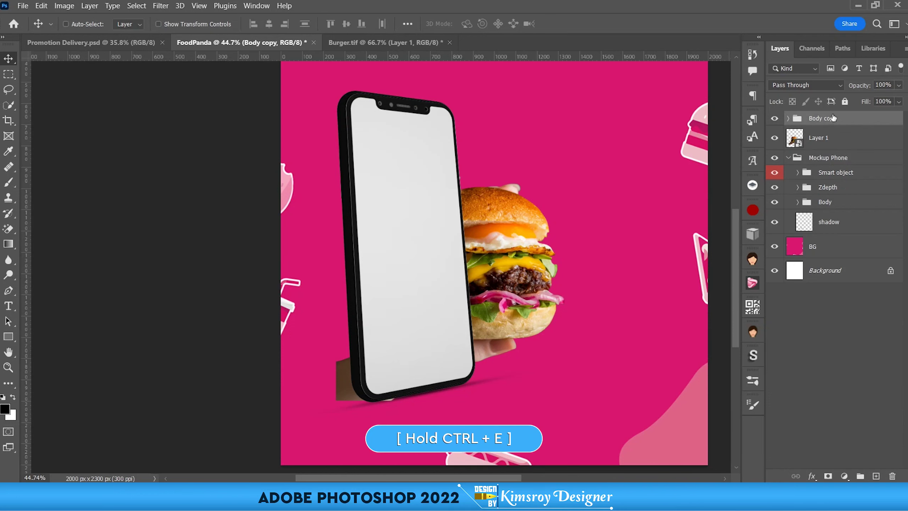
key("ctrl+e")
left_click(775, 124)
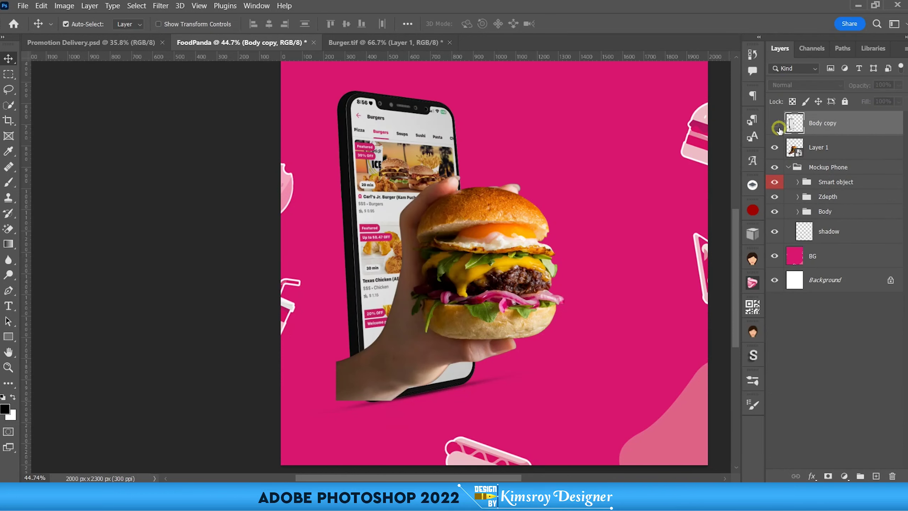
scroll(436, 215, "up", 3)
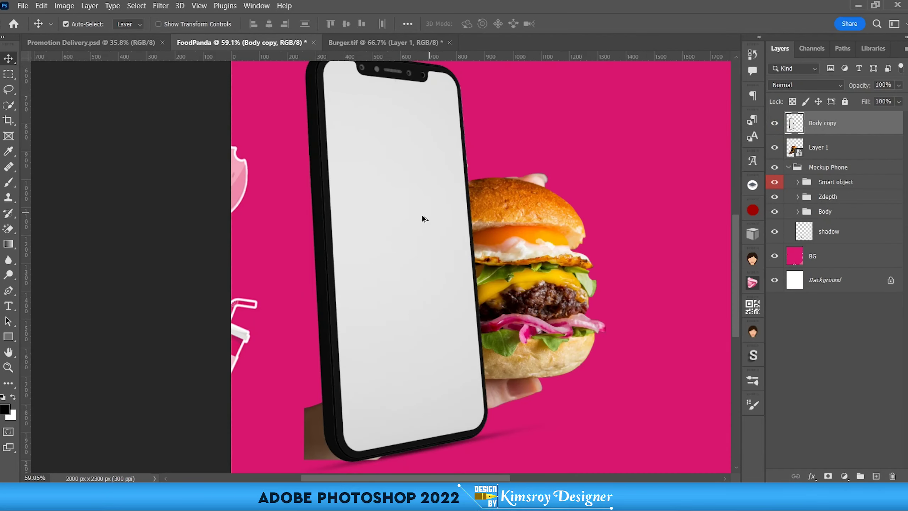
scroll(389, 273, "up", 1)
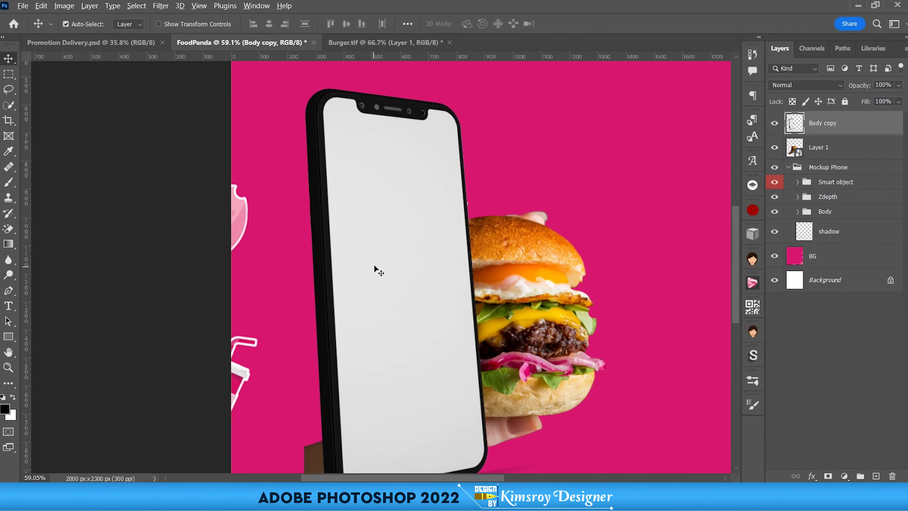
scroll(373, 264, "up", 2)
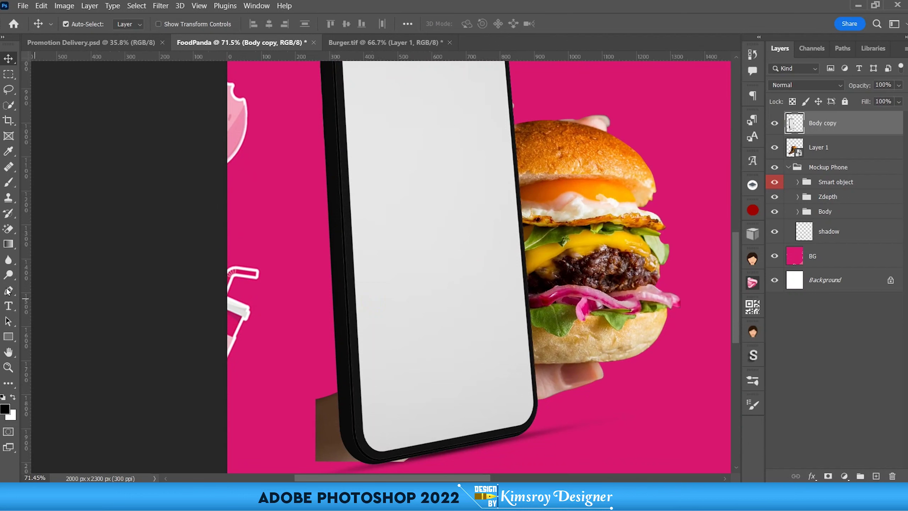
left_click(8, 229)
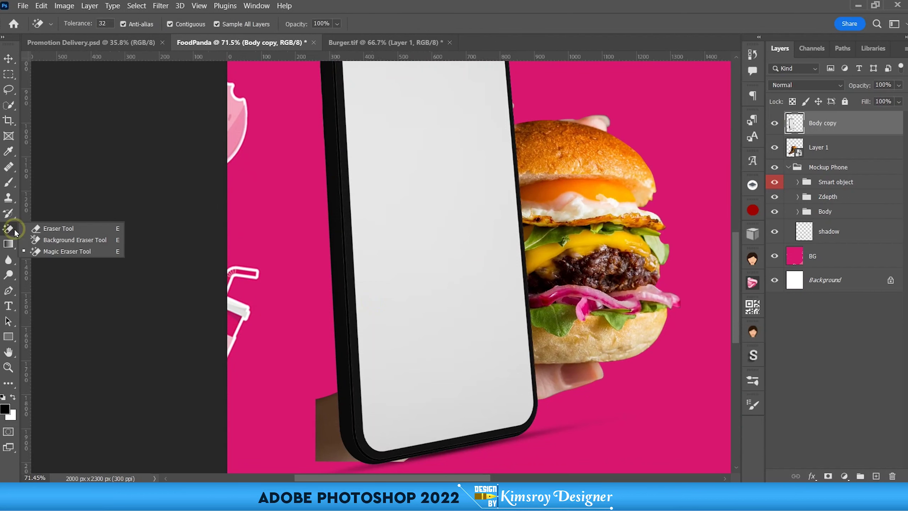
left_click(71, 251)
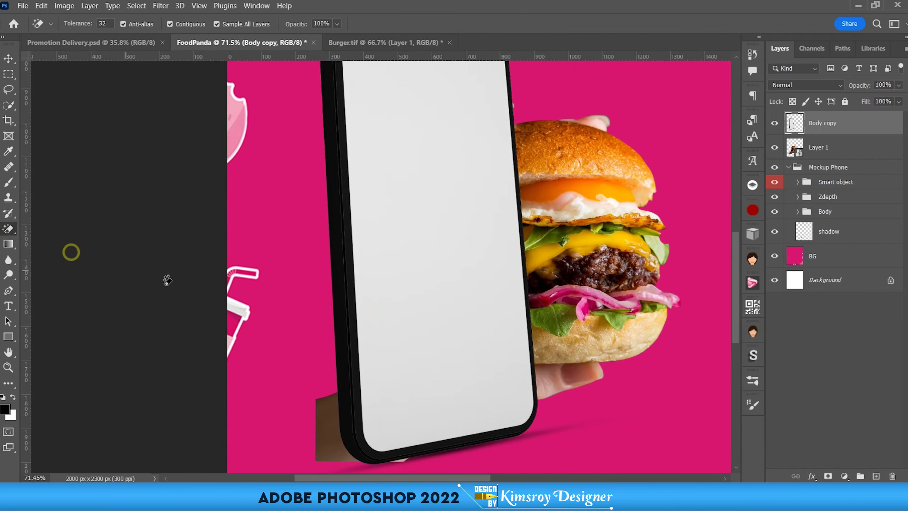
left_click(417, 206)
scroll(411, 232, "down", 1)
scroll(401, 256, "up", 1)
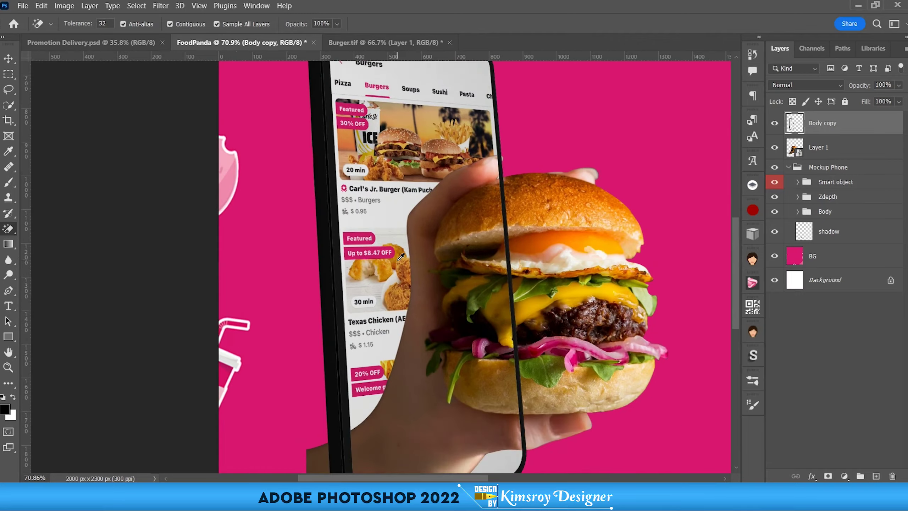
scroll(401, 256, "up", 1)
scroll(411, 250, "down", 1)
scroll(450, 271, "down", 1)
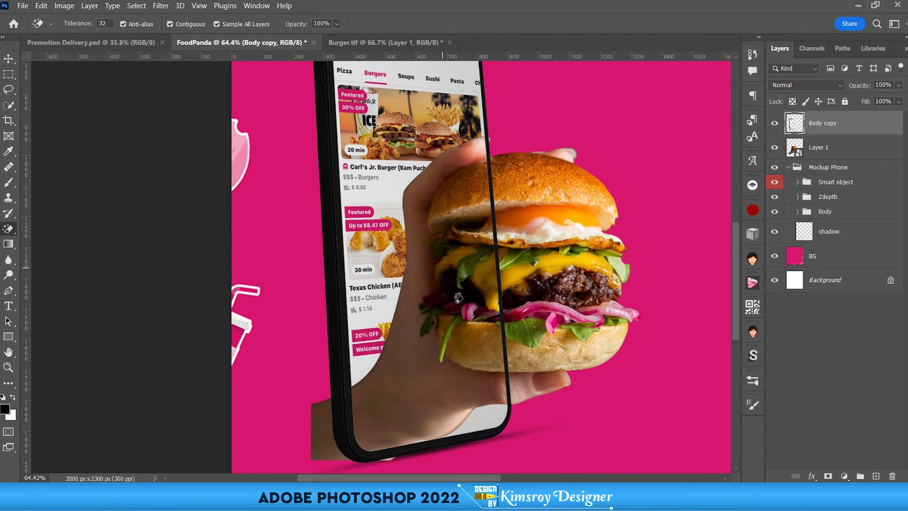
scroll(450, 271, "down", 1)
scroll(450, 271, "down", 1)
scroll(450, 271, "down", 1)
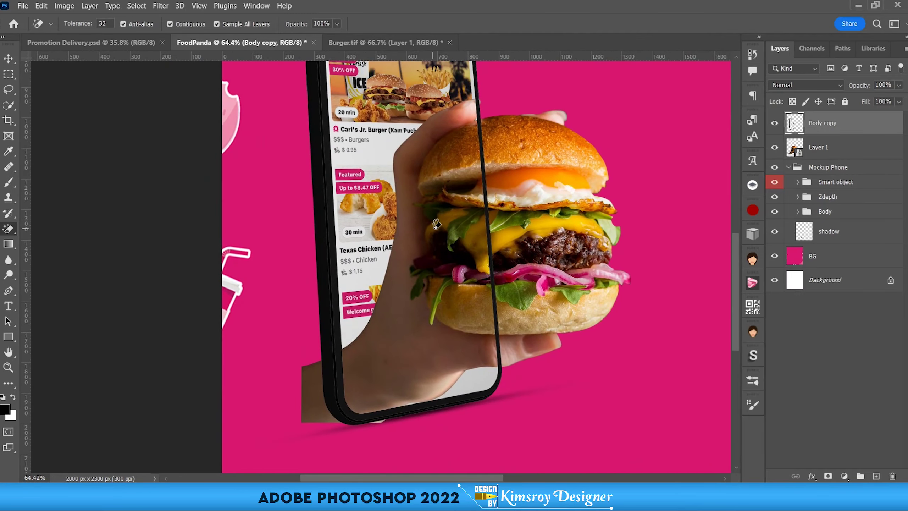
key("v")
scroll(487, 297, "down", 1)
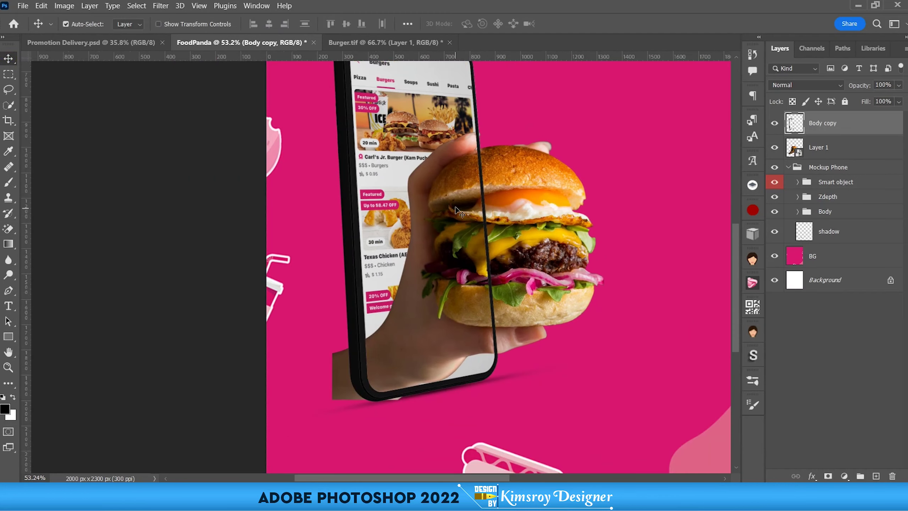
scroll(466, 260, "down", 1)
left_click_drag(466, 260, 444, 247)
scroll(459, 264, "up", 2)
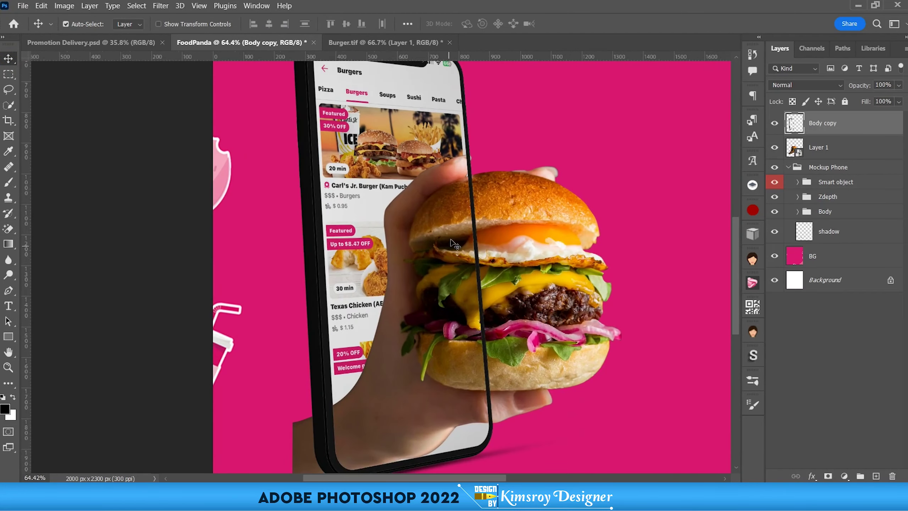
Add a layer mask to Body copy and set up a black Hard Round brush.
left_click(827, 476)
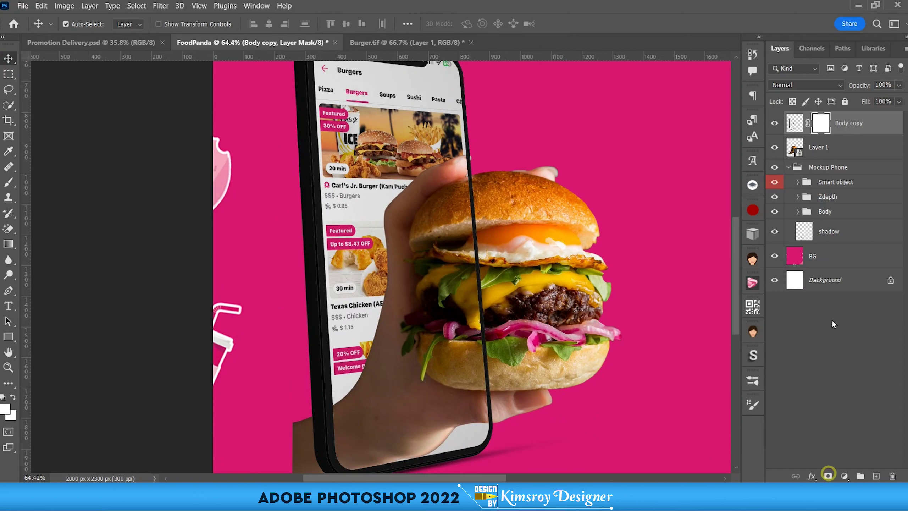
left_click(774, 123)
key("b")
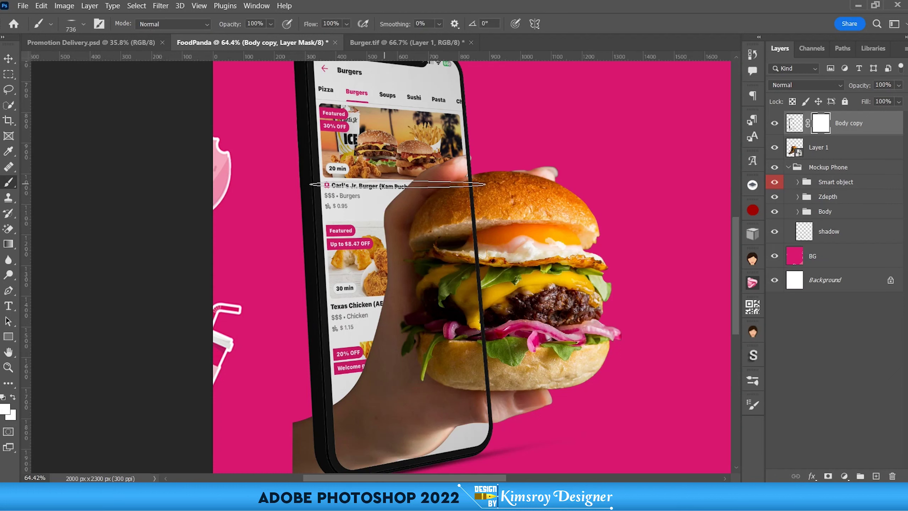
left_click(753, 404)
type("100")
left_click(722, 167)
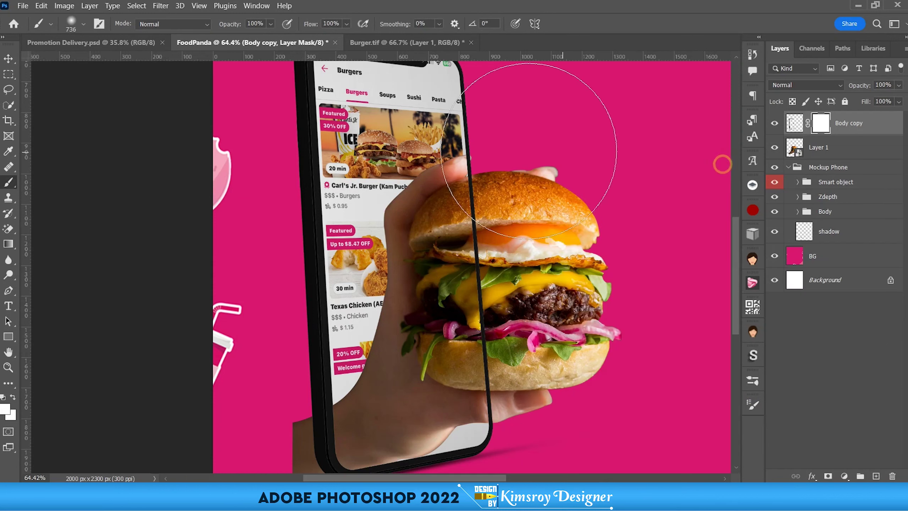
right_click(394, 221, "alt")
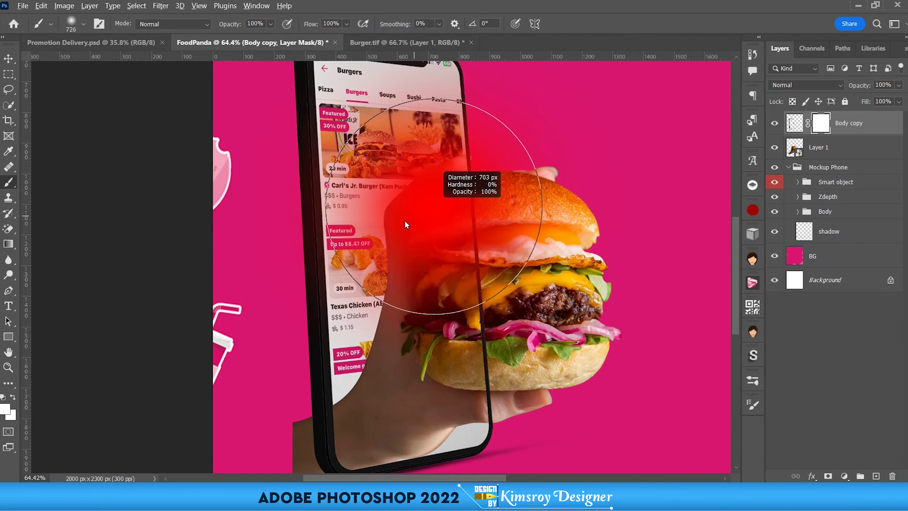
right_click(411, 93)
left_click(469, 273)
left_click(580, 42)
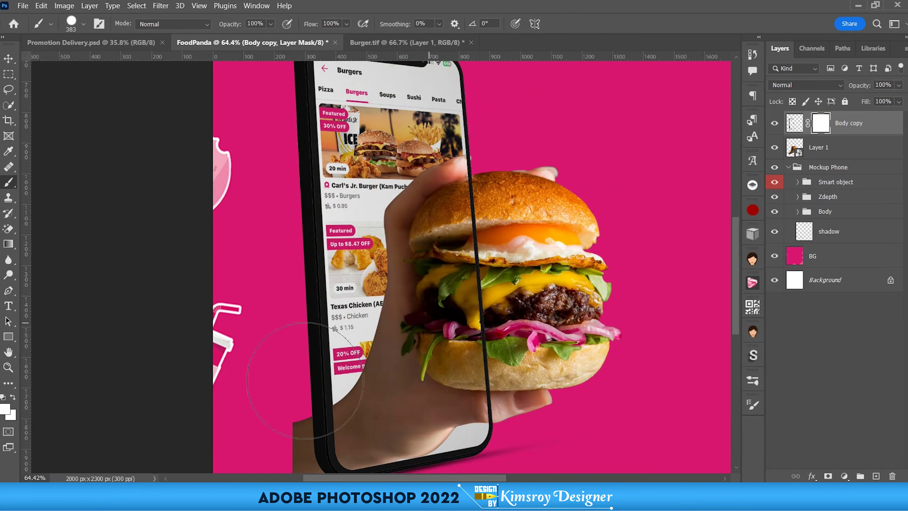
left_click(3, 398)
Paint the mask with a 142 px brush to hide the phone edge crossing the burger.
left_click_drag(467, 219, 414, 241)
scroll(468, 219, "up", 2)
scroll(468, 219, "up", 1)
scroll(467, 220, "up", 2)
scroll(471, 131, "down", 1)
mouse_move(463, 128)
left_mouse_down()
mouse_move(459, 258)
mouse_move(489, 405)
left_mouse_up()
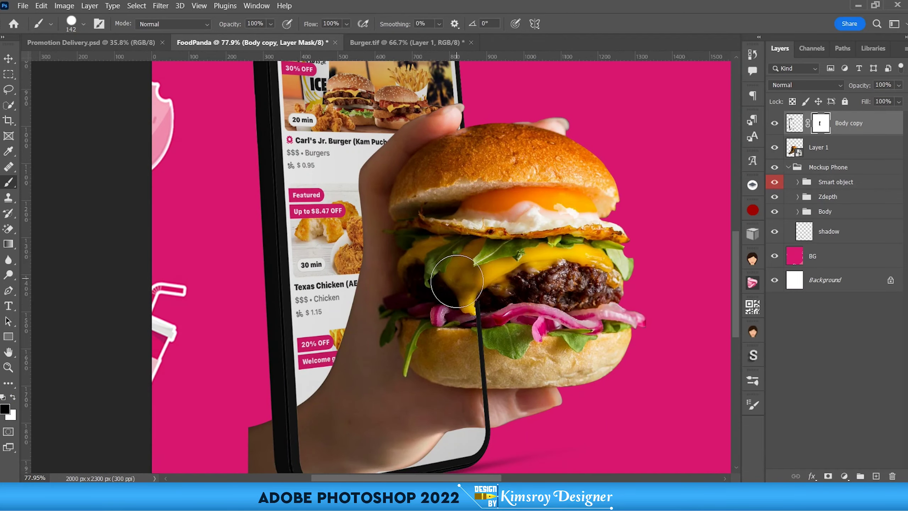
scroll(489, 405, "down", 2)
mouse_move(402, 454)
left_mouse_down()
mouse_move(448, 105)
mouse_move(330, 395)
left_mouse_up()
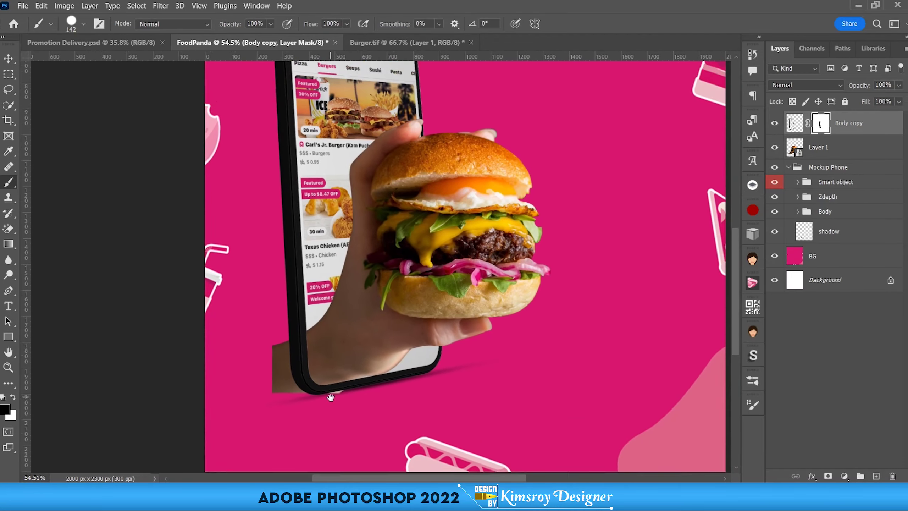
left_click(822, 148)
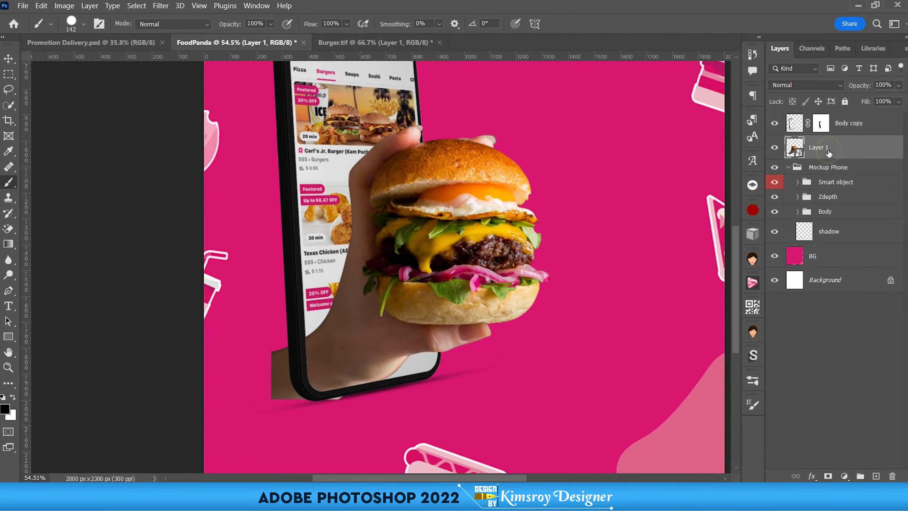
Mask Layer 1 and paint out the wrist sticking out past the phone's lower-left edge.
left_click(827, 476)
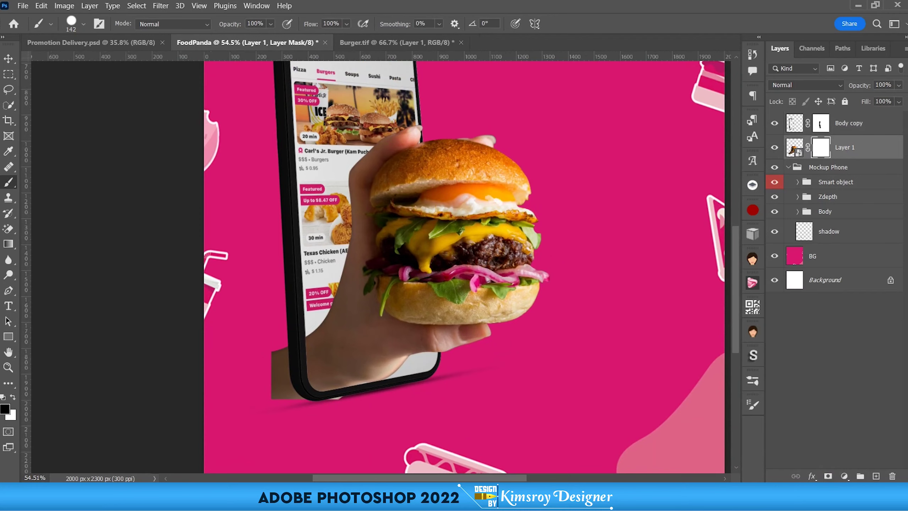
scroll(308, 259, "up", 2)
scroll(309, 259, "up", 2)
scroll(300, 250, "up", 2)
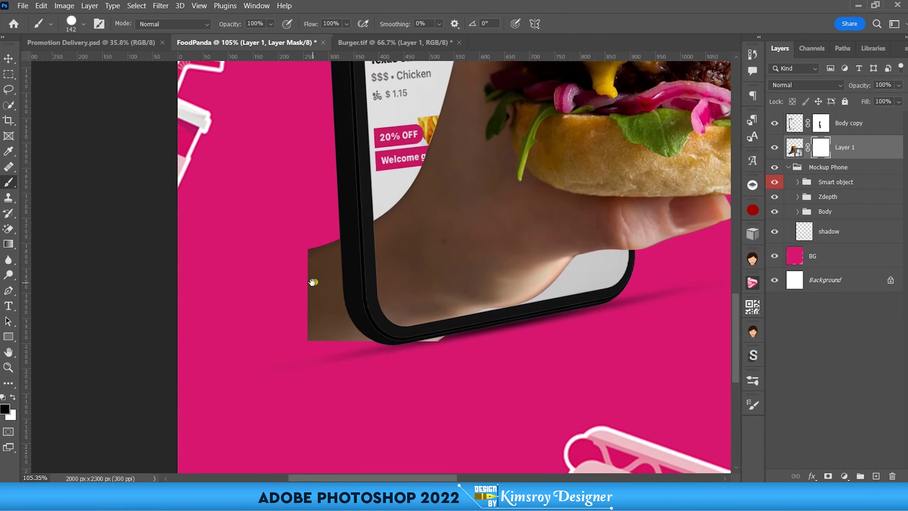
mouse_move(292, 238)
left_mouse_down()
mouse_move(293, 304)
mouse_move(314, 334)
mouse_move(369, 371)
mouse_move(450, 371)
mouse_move(420, 370)
left_mouse_up()
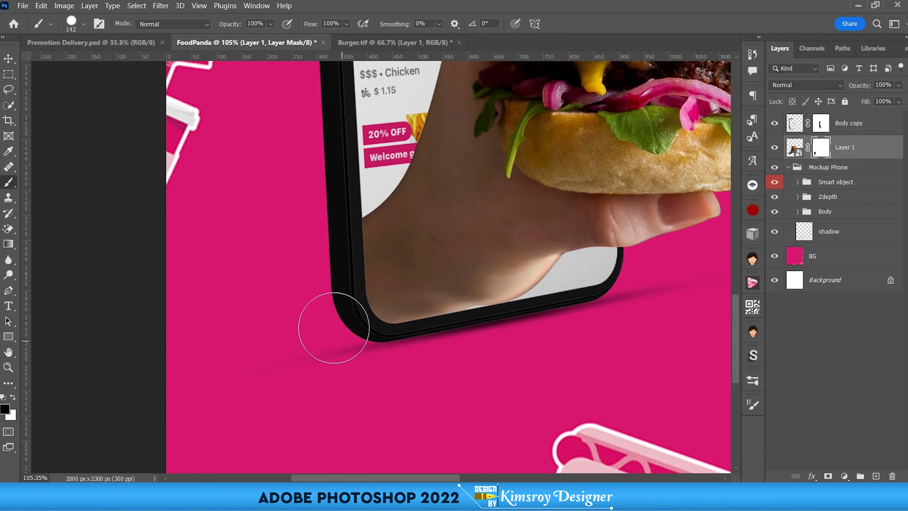
scroll(304, 233, "down", 3)
scroll(304, 211, "down", 2)
scroll(334, 203, "down", 1)
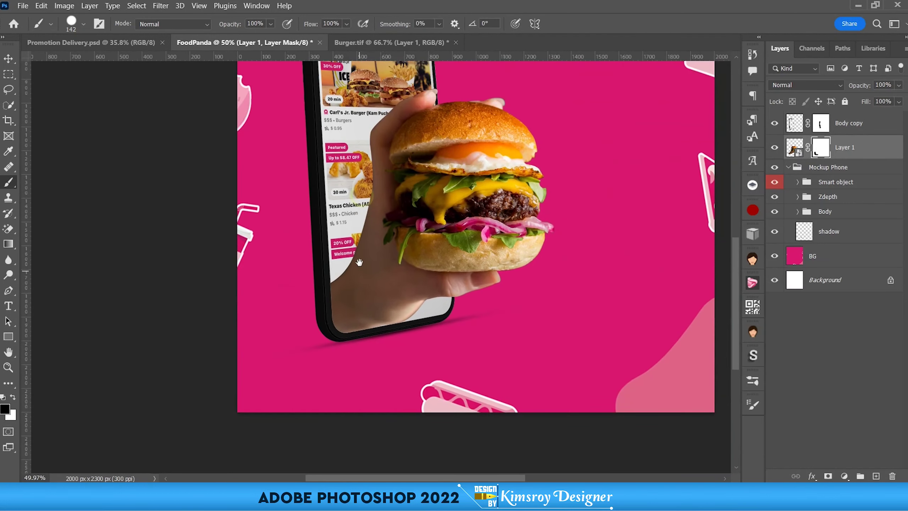
scroll(360, 258, "down", 1)
scroll(358, 229, "up", 1)
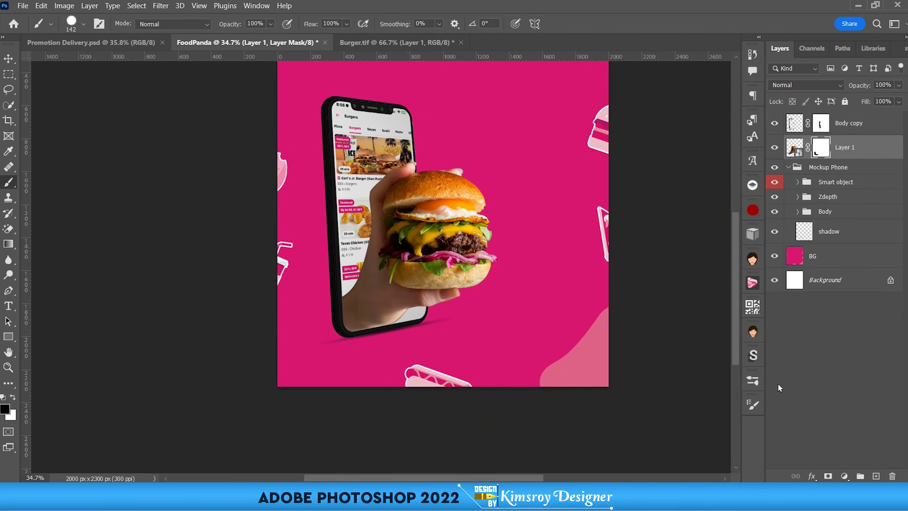
key("v")
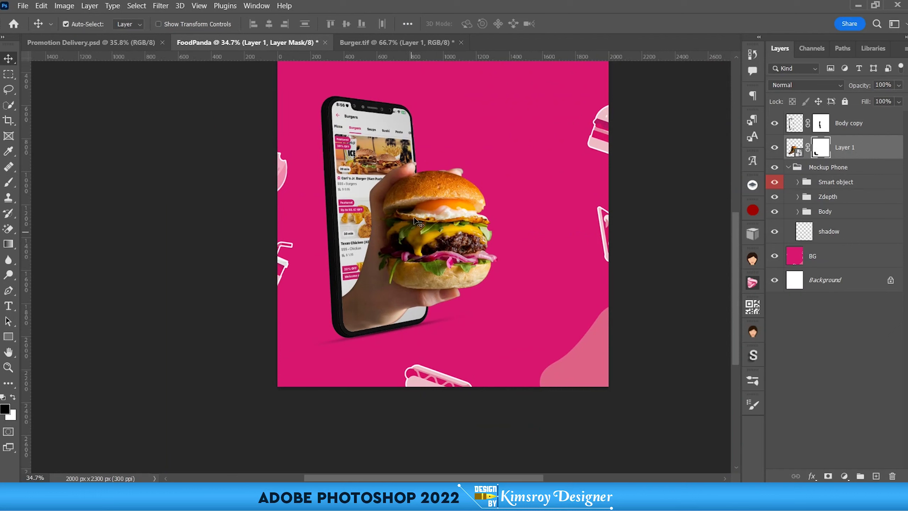
left_click(844, 475)
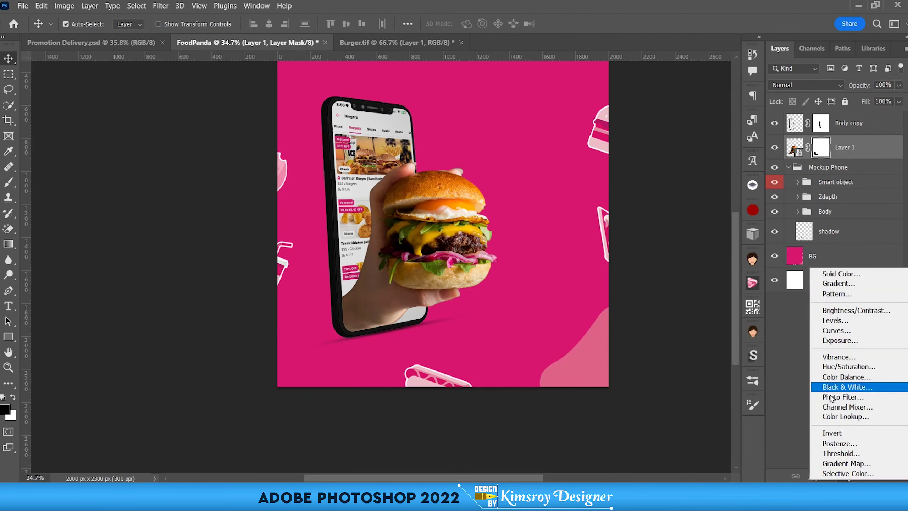
Add a Hue/Saturation adjustment clipped to Layer 1 with Saturation +14.
left_click(863, 367)
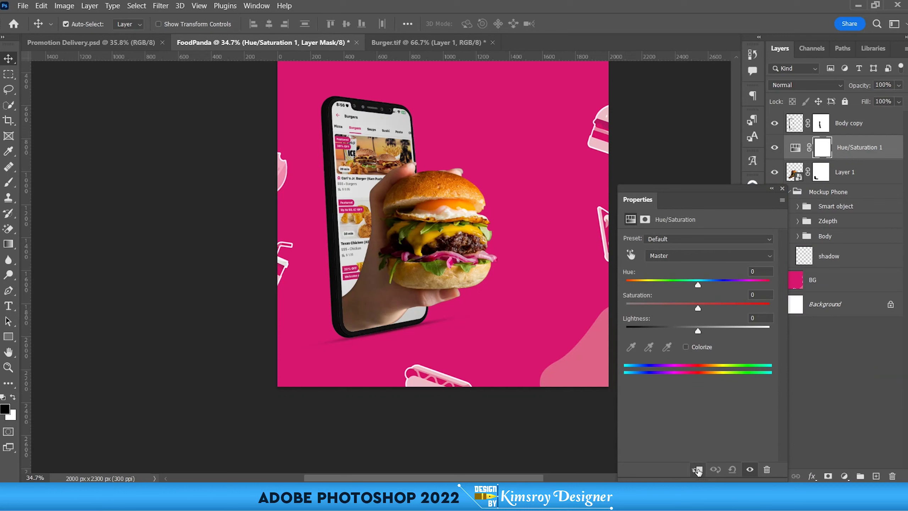
left_click(697, 470)
left_click_drag(698, 308, 697, 308)
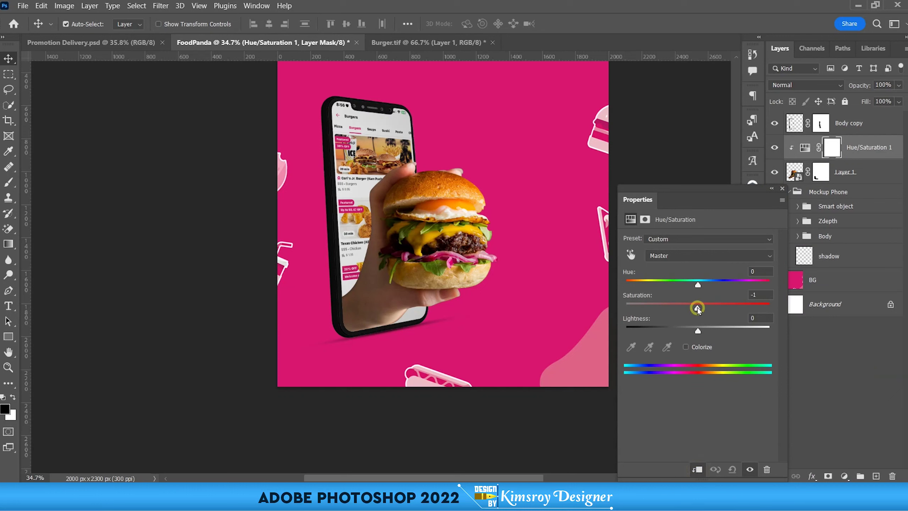
left_click(781, 189)
Add a clipped Levels adjustment raising the burger photo's midtones to 1.33.
left_click(844, 476)
left_click(835, 323)
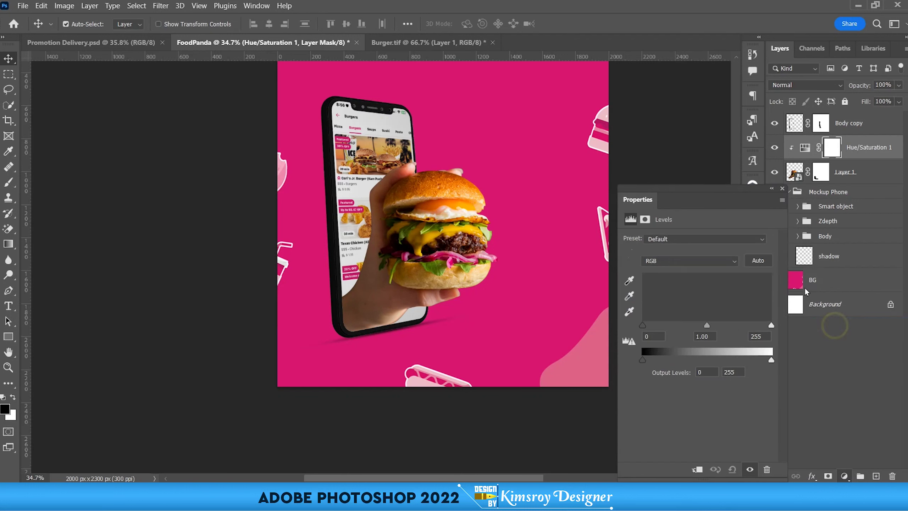
mouse_move(706, 325)
left_mouse_down()
mouse_move(715, 325)
mouse_move(699, 326)
left_mouse_up()
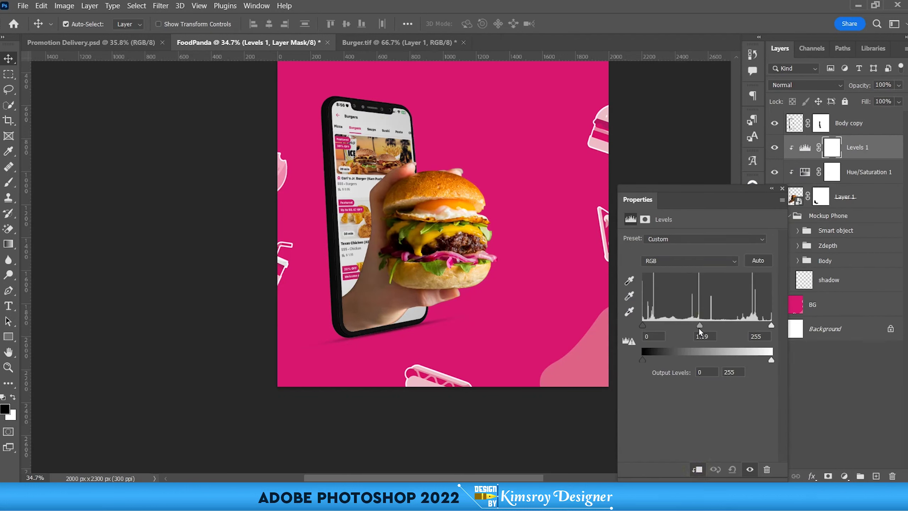
left_click_drag(643, 326, 691, 325)
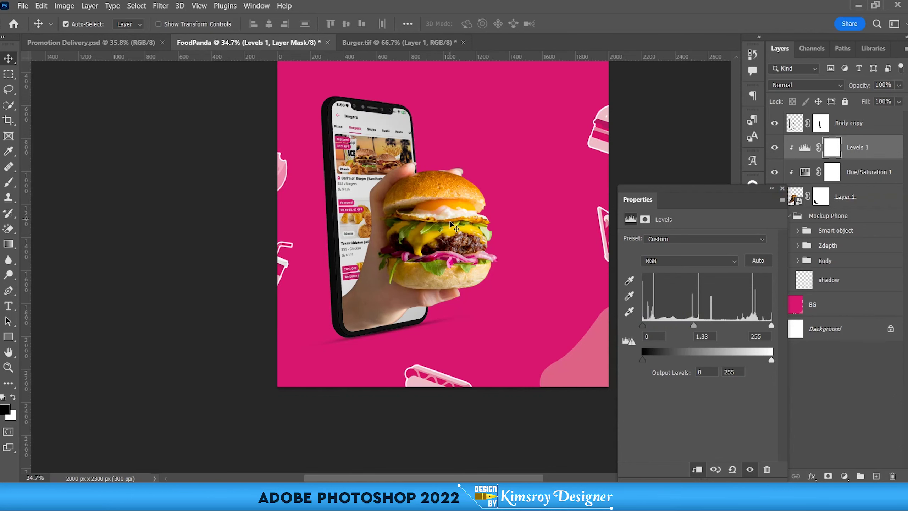
left_click(782, 189)
scroll(398, 217, "down", 3)
scroll(398, 216, "up", 2)
scroll(396, 211, "up", 1)
scroll(380, 238, "down", 3)
scroll(378, 239, "up", 2)
scroll(375, 236, "up", 1)
scroll(376, 236, "down", 2)
scroll(373, 240, "down", 1)
scroll(371, 242, "up", 1)
Open the Panda.tif image from disk.
scroll(333, 238, "up", 2, "alt")
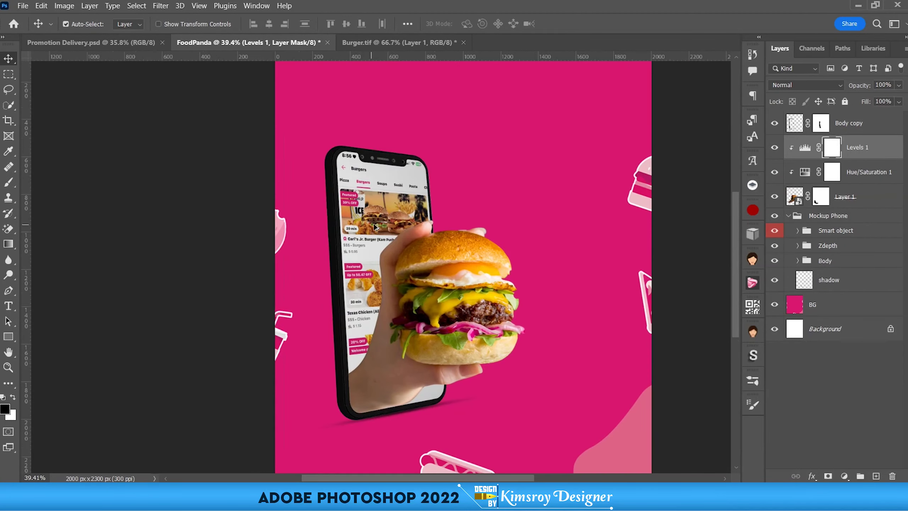
left_click(111, 41)
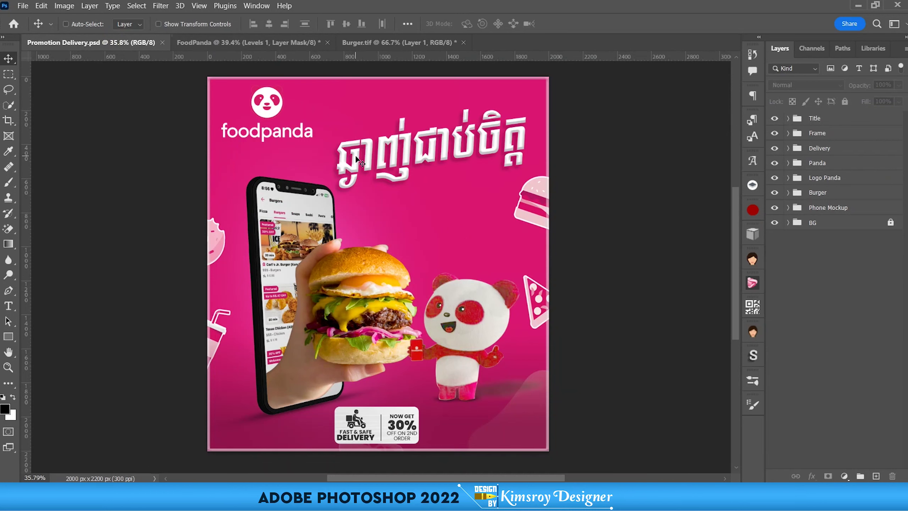
key("ctrl+o")
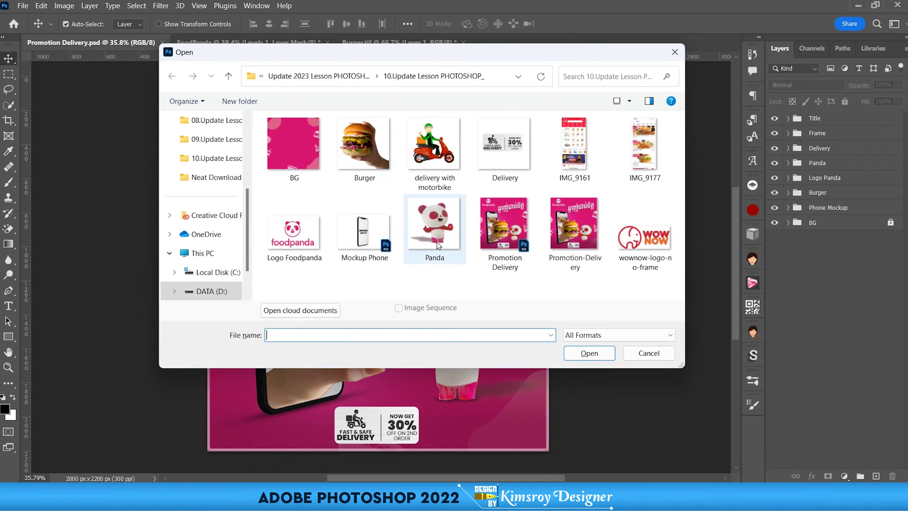
left_click(440, 232)
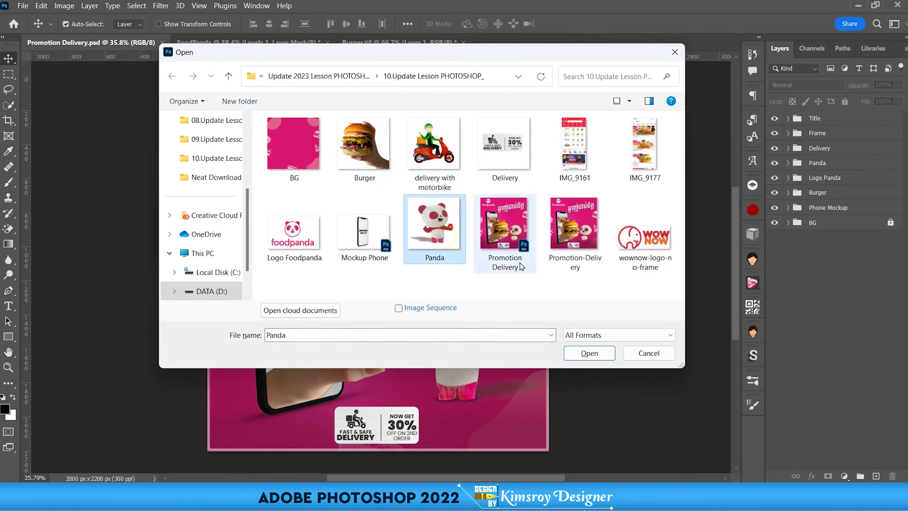
left_click(585, 352)
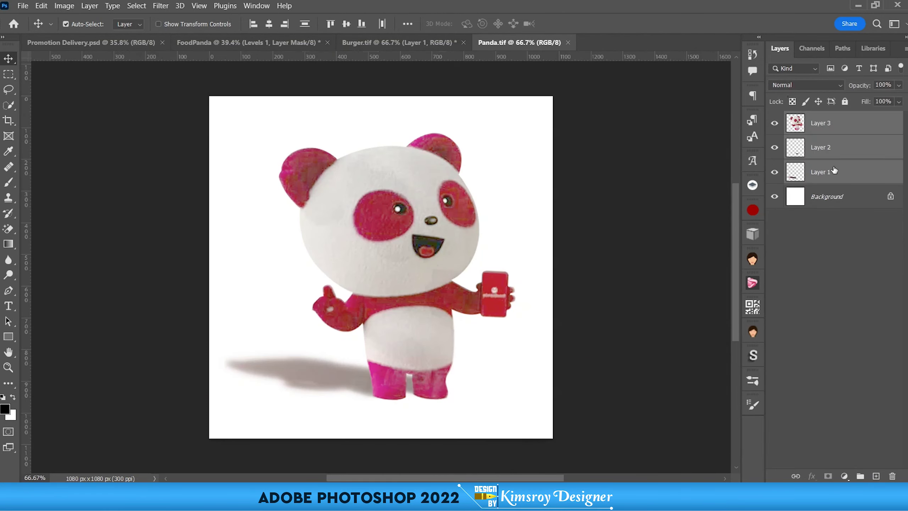
Group the three panda layers as 'Panda' and drag the group to the FoodPanda document.
key("ctrl+g")
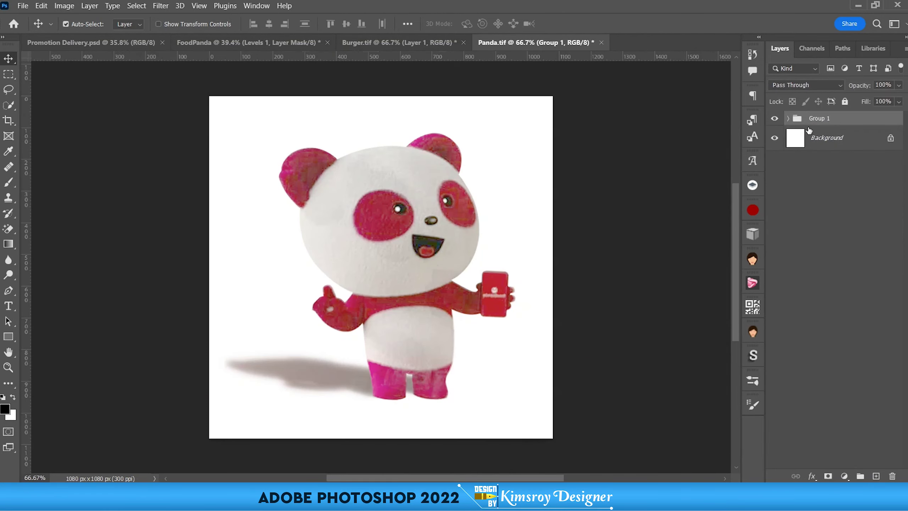
double_click(818, 120)
type("Panda")
key("Return")
left_click_drag(819, 118, 265, 37)
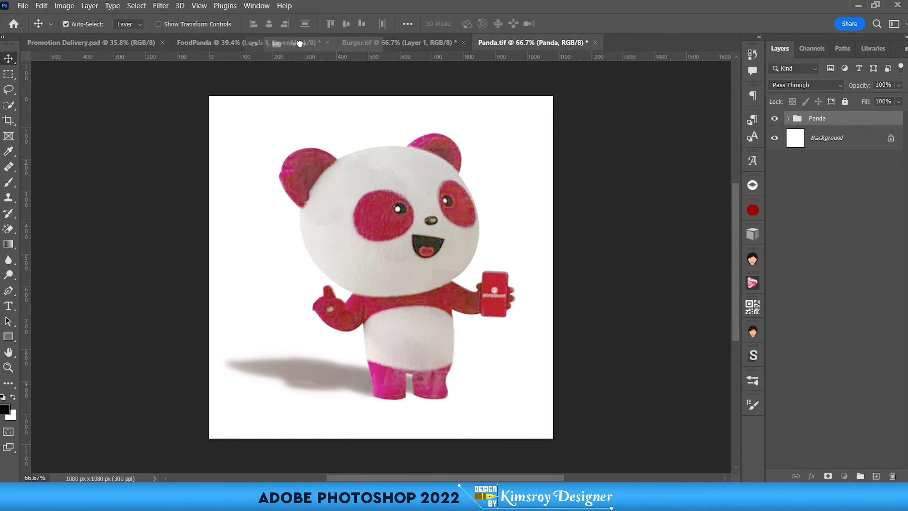
Place the panda in the poster, flipped horizontally and scaled to about 92% beside the burger.
mouse_move(264, 37)
left_mouse_down()
mouse_move(465, 310)
mouse_move(538, 311)
left_mouse_up()
key("ctrl+t")
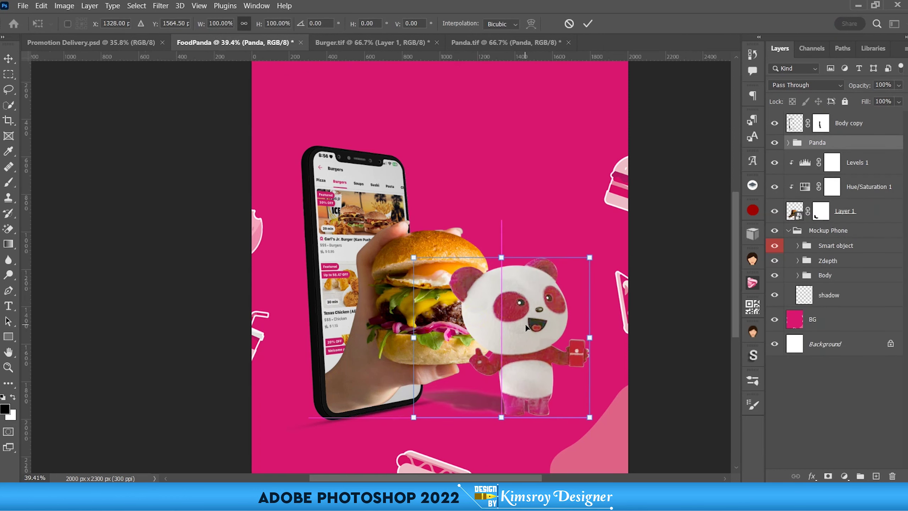
right_click(529, 304)
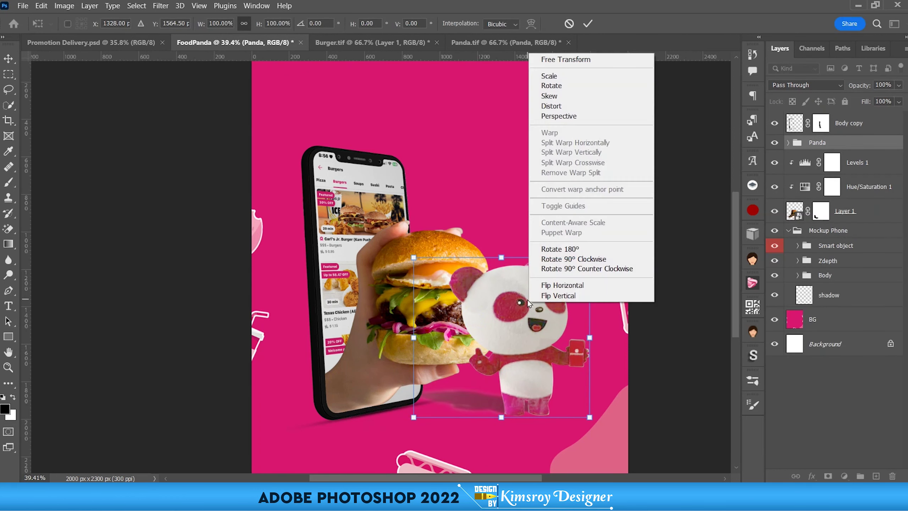
left_click(555, 287)
scroll(462, 365, "down", 2)
left_click_drag(438, 280, 478, 249)
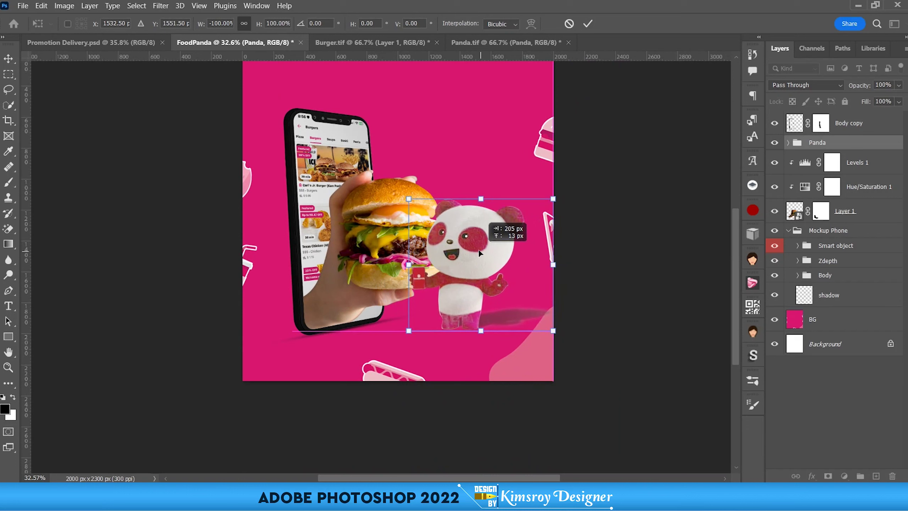
left_click_drag(409, 199, 419, 208)
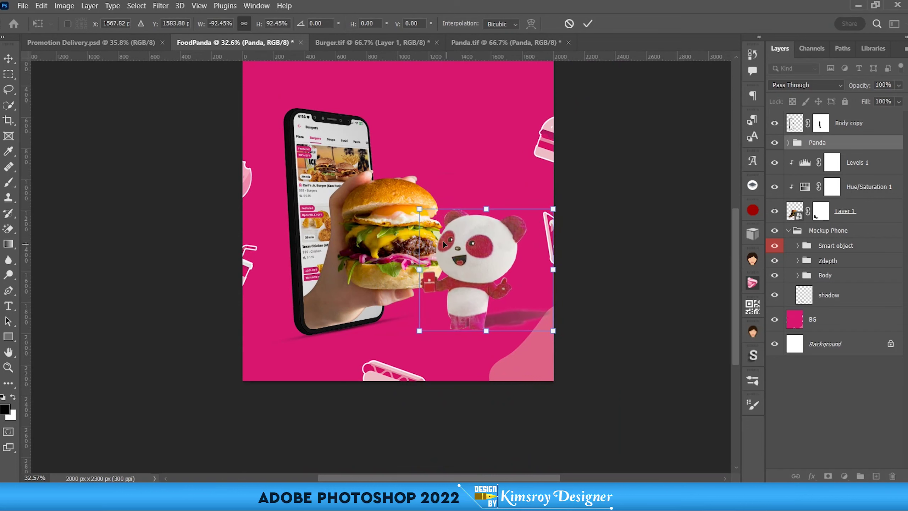
left_click_drag(460, 260, 460, 256)
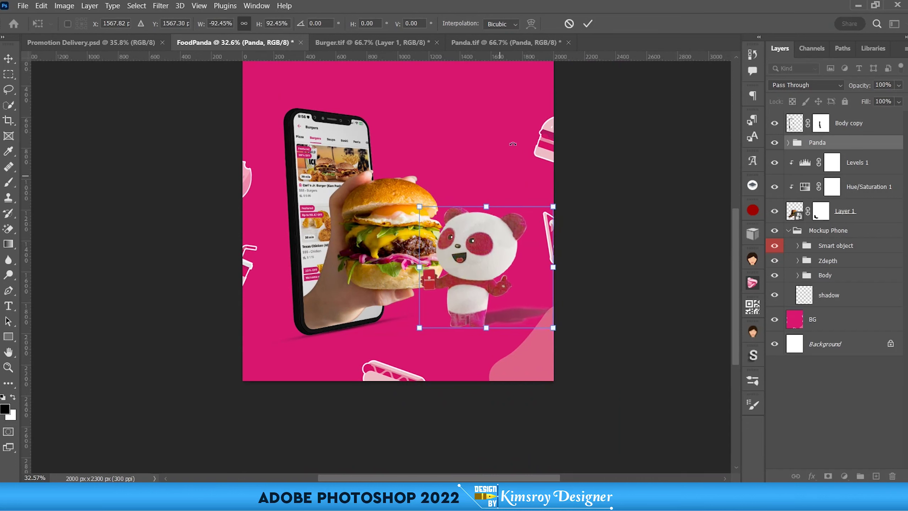
left_click(587, 24)
Move the Panda group to the top of the layer stack.
scroll(460, 322, "up", 2)
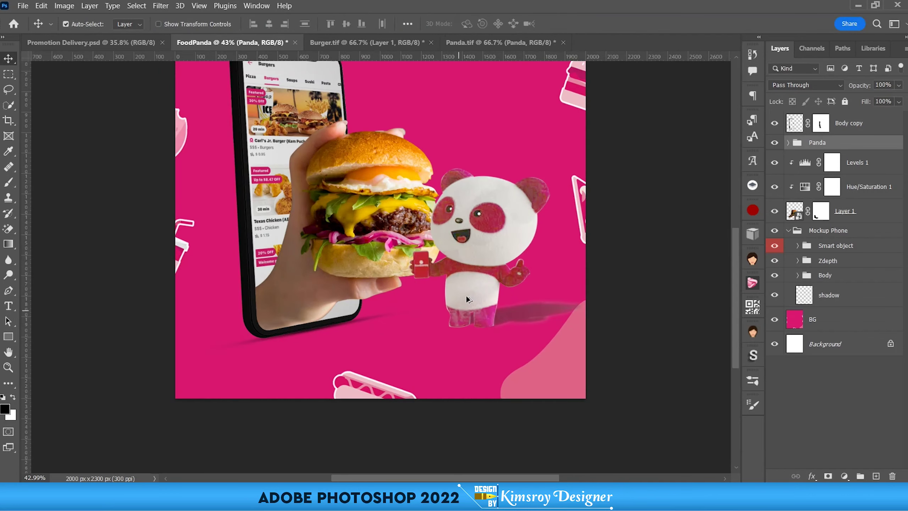
scroll(459, 322, "down", 2)
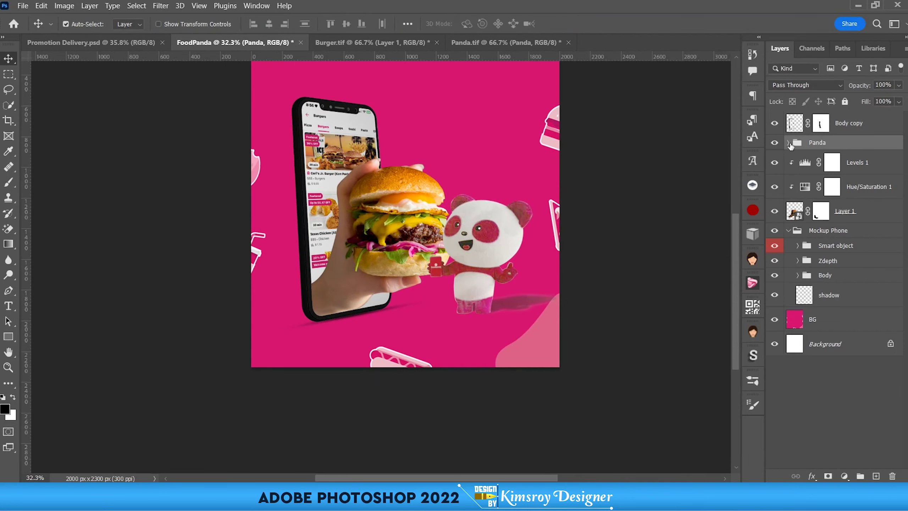
left_click(788, 143)
left_click_drag(812, 142, 810, 120)
scroll(454, 302, "up", 2)
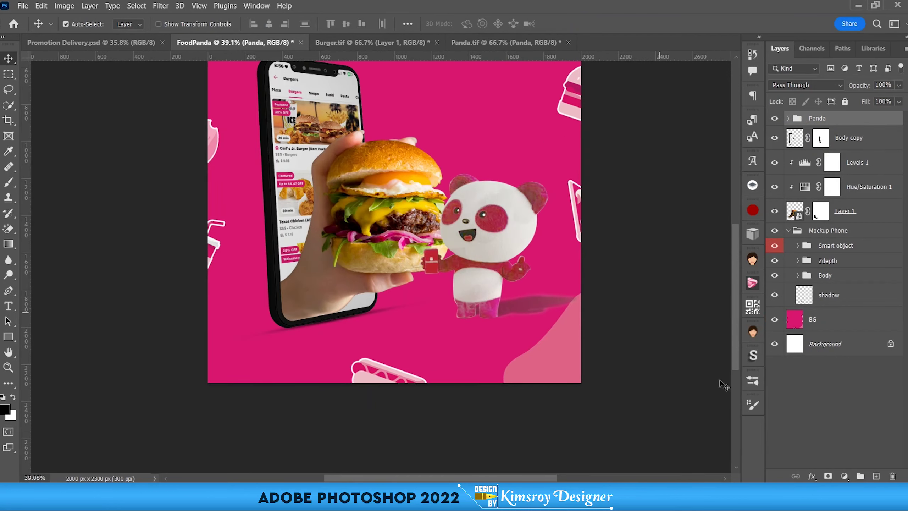
Add a Hue/Saturation adjustment clipped to the Panda group with Saturation +28.
left_click(844, 475)
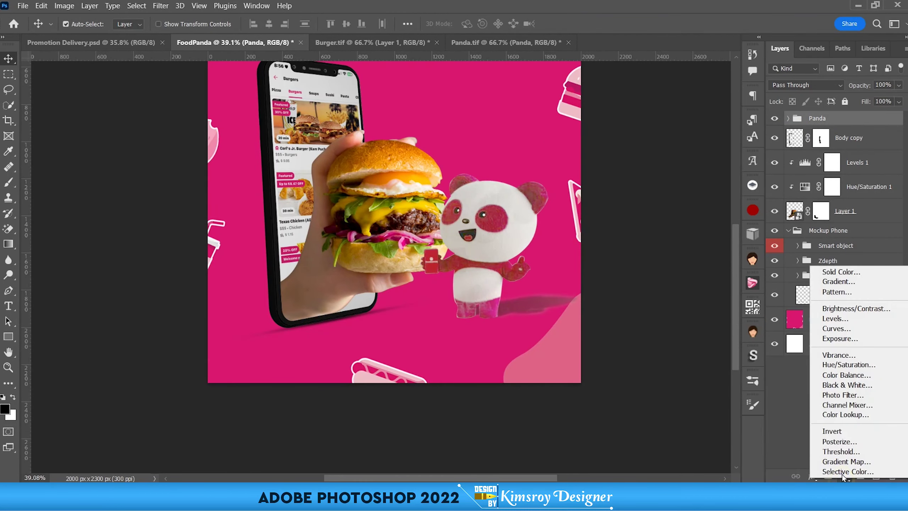
left_click(837, 365)
left_click(697, 468)
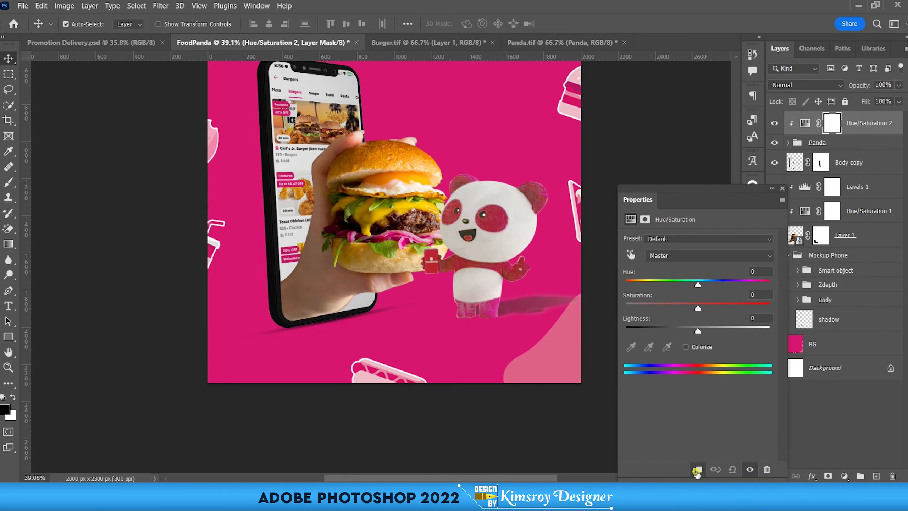
left_click_drag(697, 309, 712, 312)
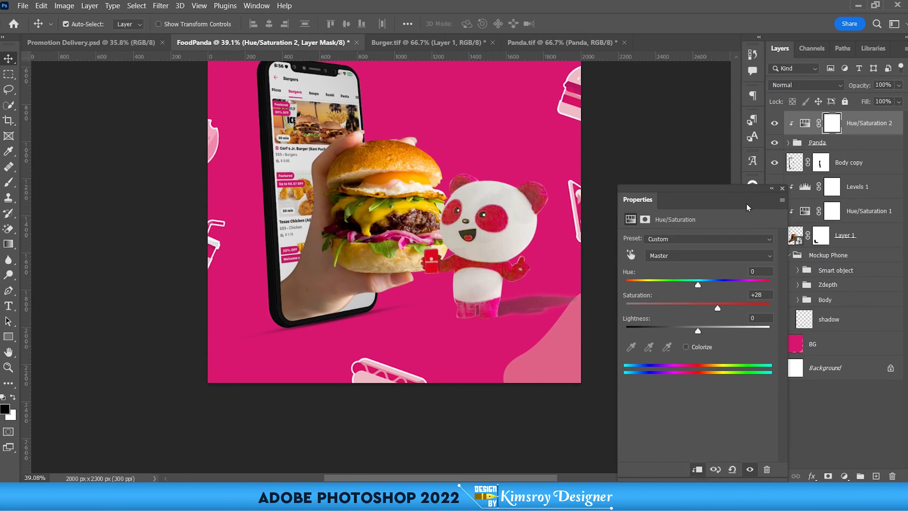
left_click(782, 190)
Expand the Panda group and inspect its layers, toggling Layer 3's visibility.
scroll(425, 318, "up", 5)
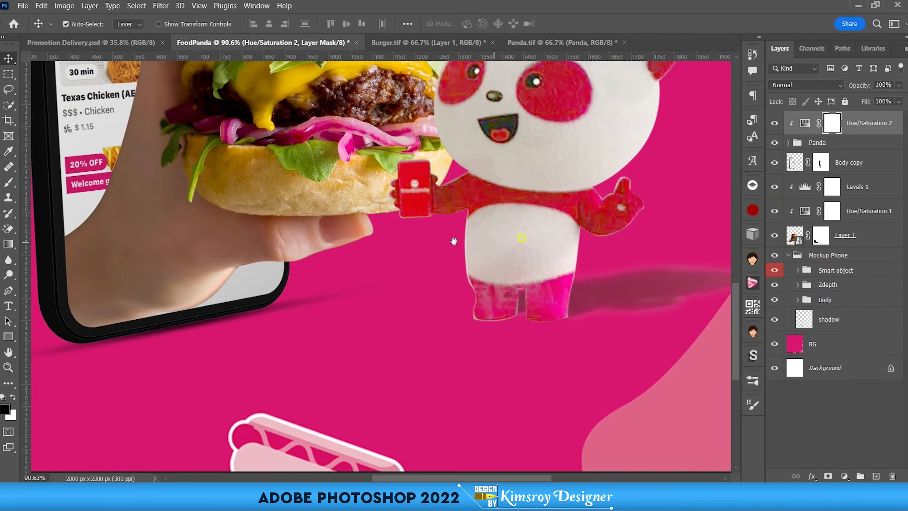
left_click_drag(454, 241, 396, 236)
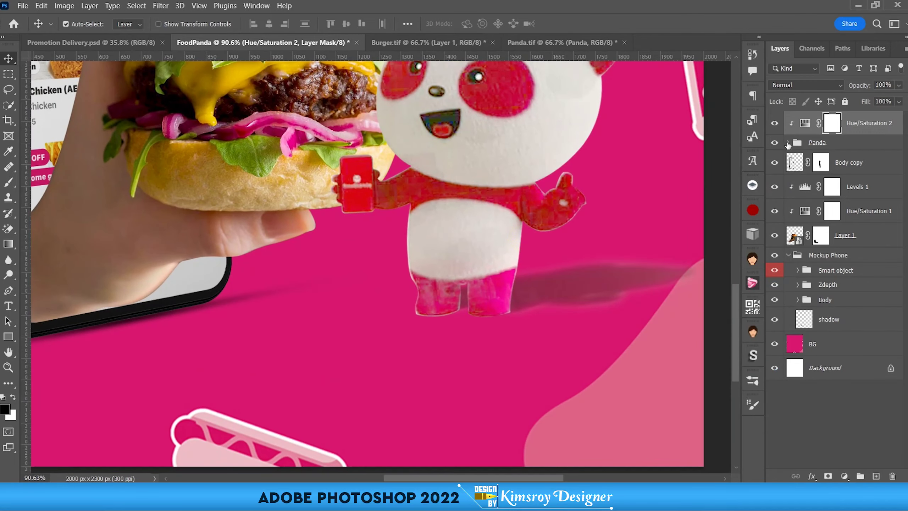
left_click(788, 143)
left_click(825, 189)
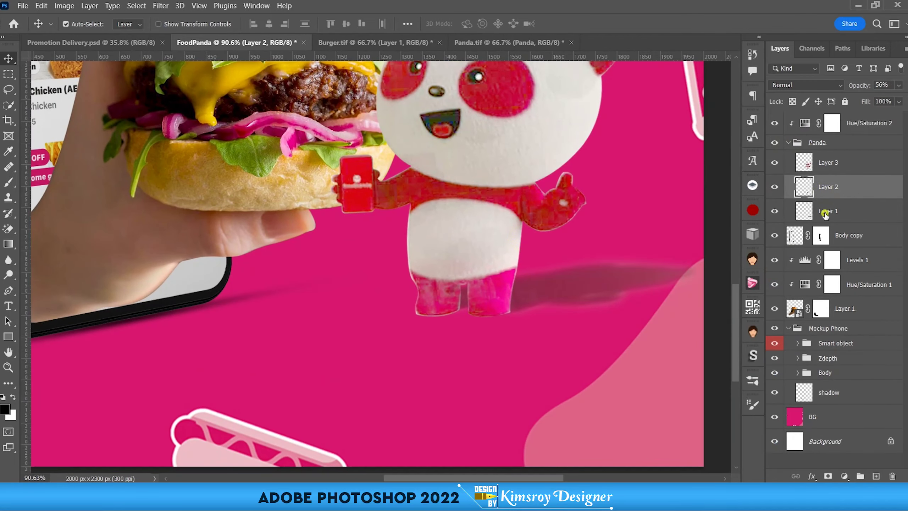
left_click(825, 213)
left_click(773, 161)
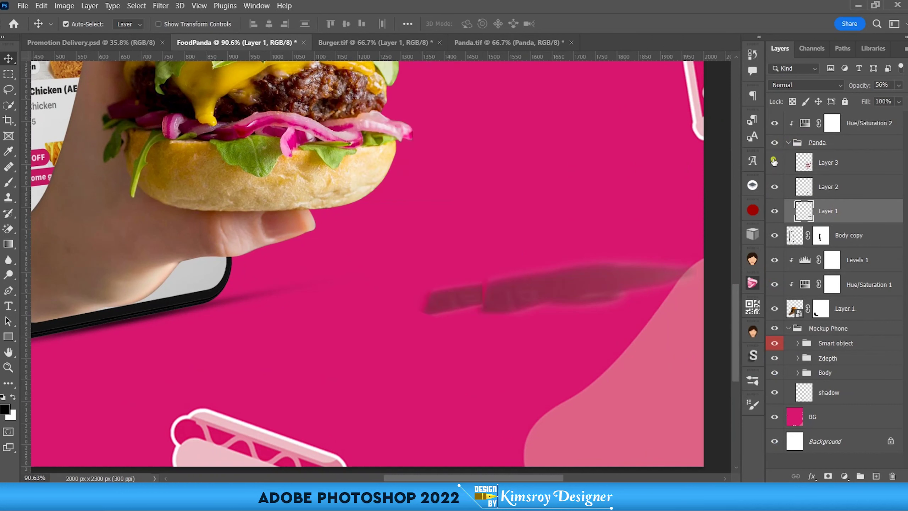
On a new layer, paint a soft black dot below the panda with the Soft Round brush.
left_click(878, 476)
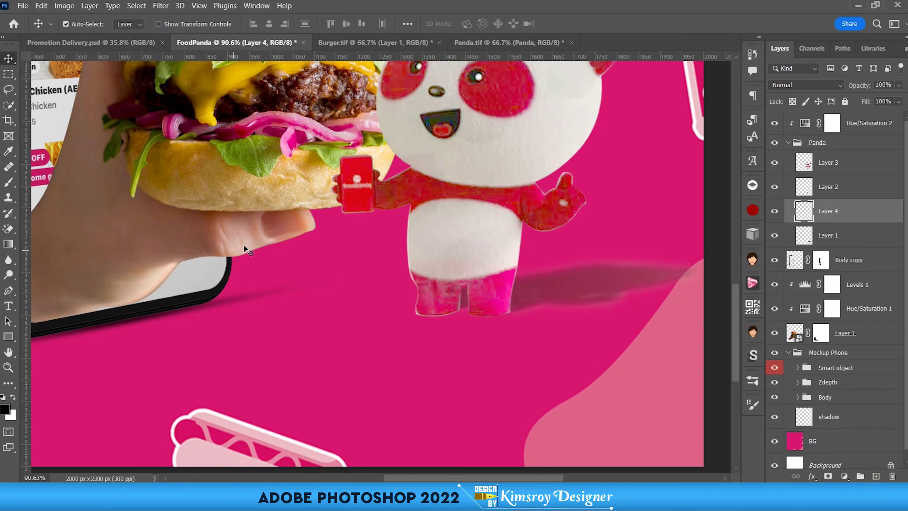
key("b")
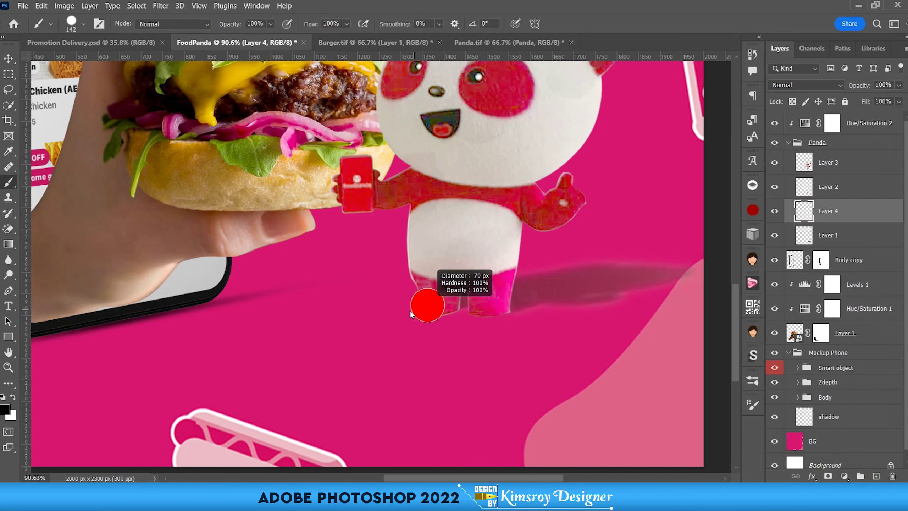
right_click(410, 309)
left_click(470, 240)
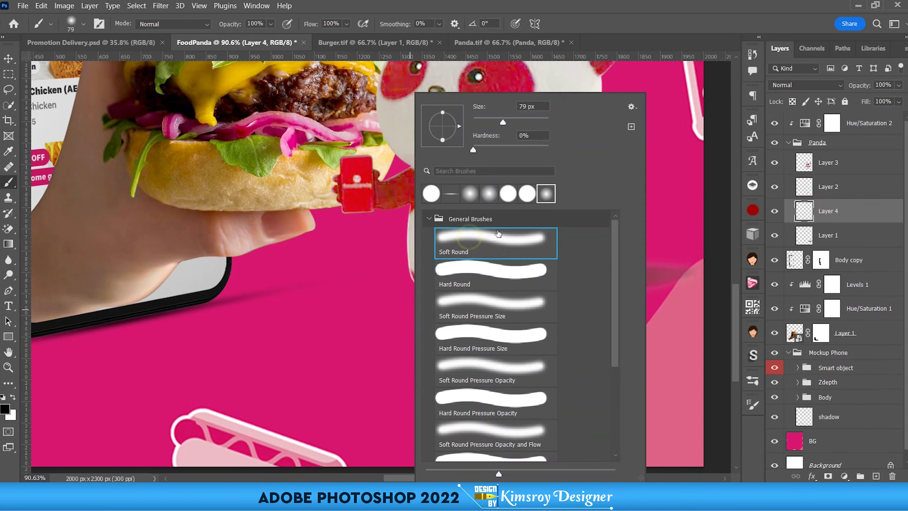
left_click(631, 44)
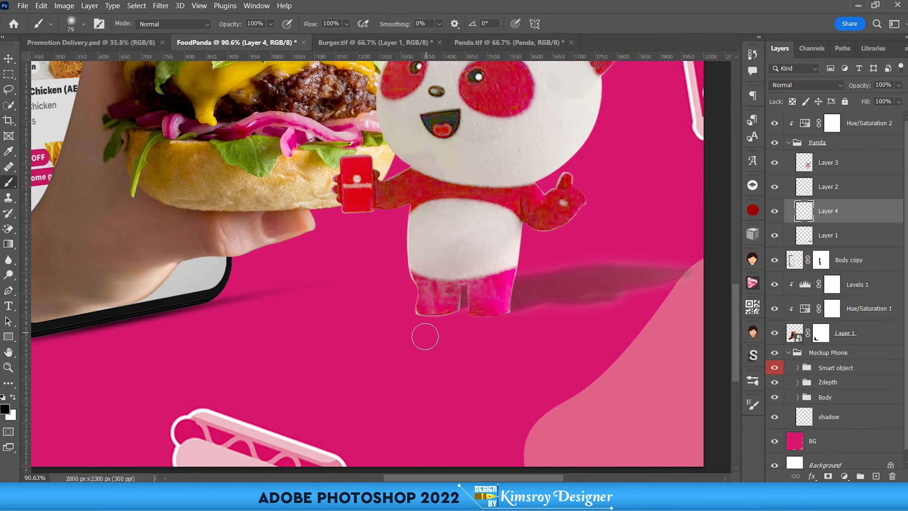
right_click(421, 345)
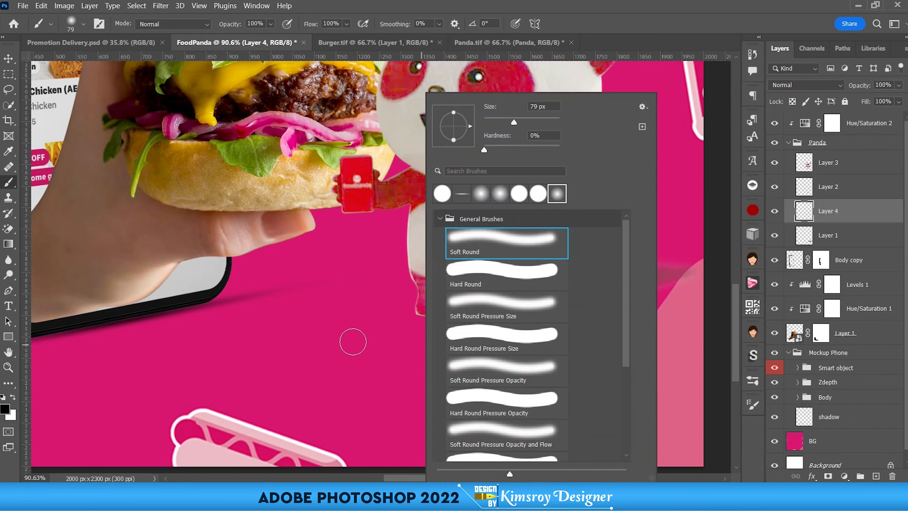
left_click(354, 341)
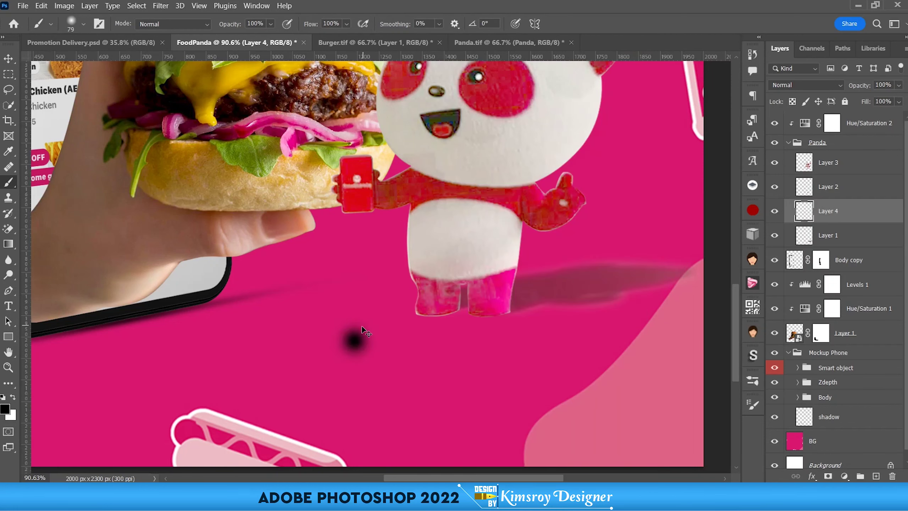
Squash and stretch the dot into a flat shadow under the panda's feet at 82% opacity.
key("ctrl+t")
left_click_drag(357, 310, 357, 334)
scroll(350, 329, "up", 2)
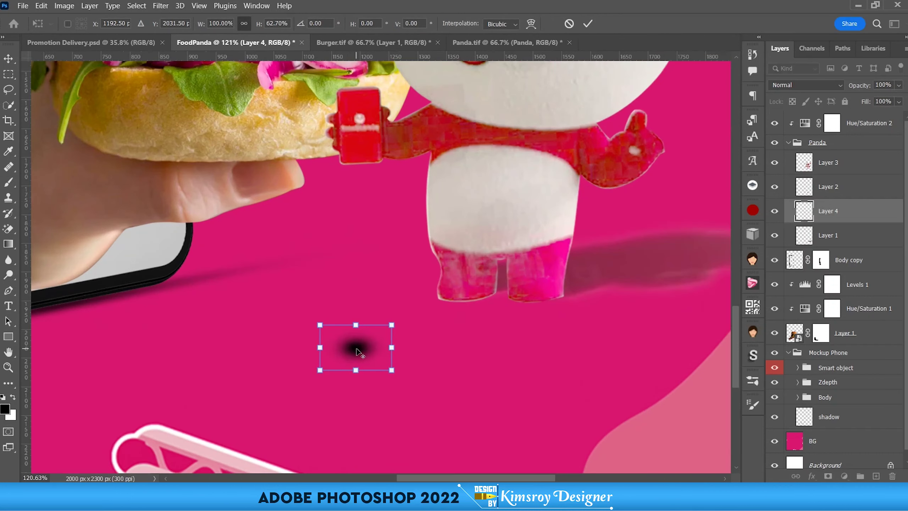
left_click_drag(358, 345, 458, 308)
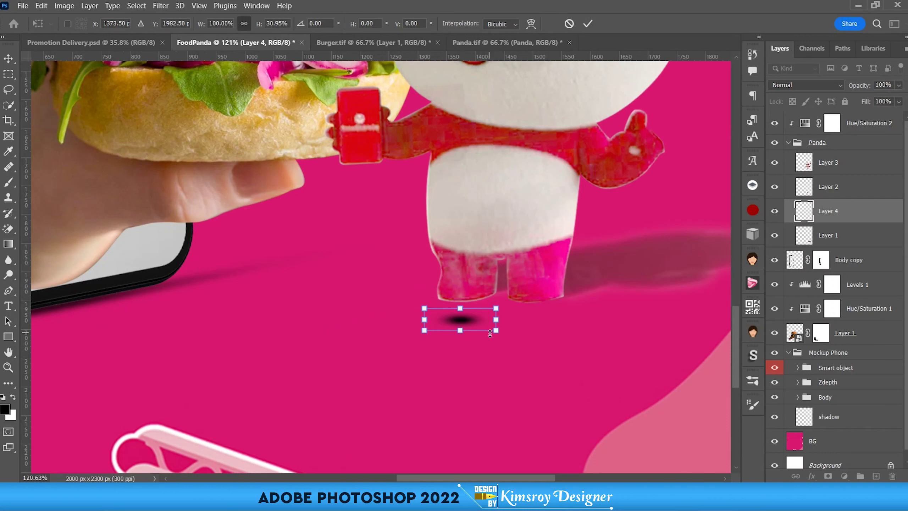
left_click_drag(489, 333, 578, 360)
mouse_move(518, 339)
left_mouse_down()
mouse_move(475, 315)
mouse_move(481, 299)
left_mouse_up()
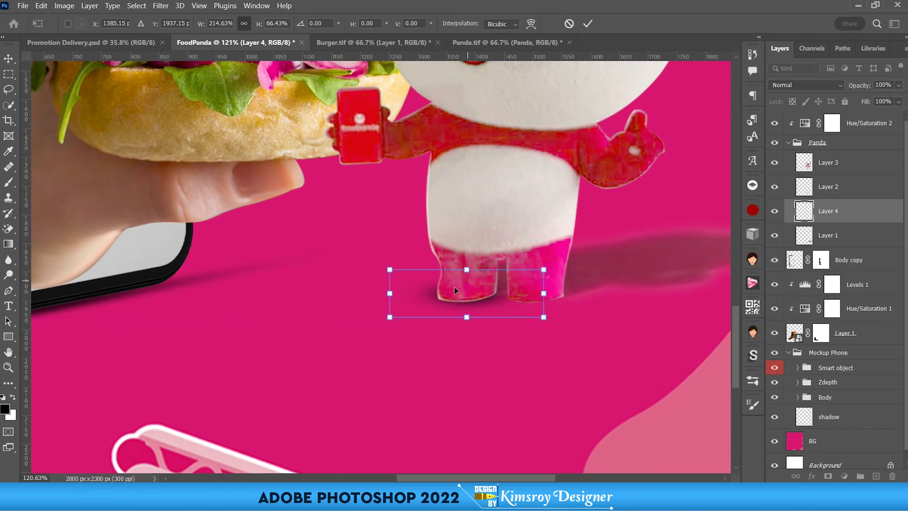
left_click_drag(467, 270, 468, 274)
left_click(587, 29)
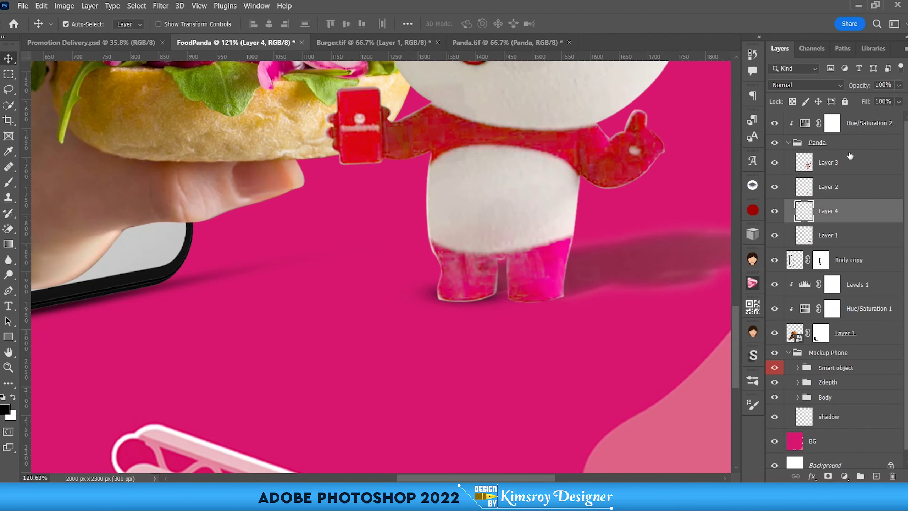
left_click(899, 84)
left_click_drag(903, 99, 895, 99)
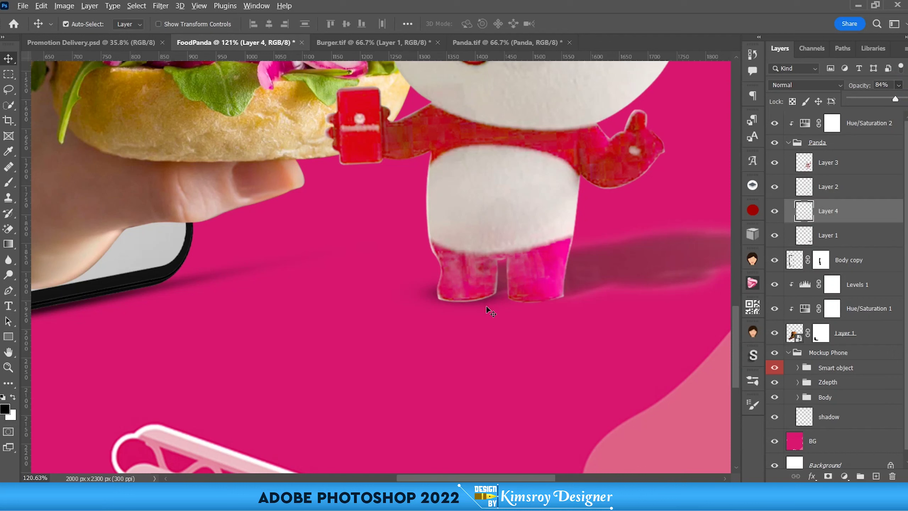
Offset a copy of Layer 4 and blur the shadow Layer 1 with Gaussian Blur radius 9.6.
left_click_drag(492, 302, 559, 304)
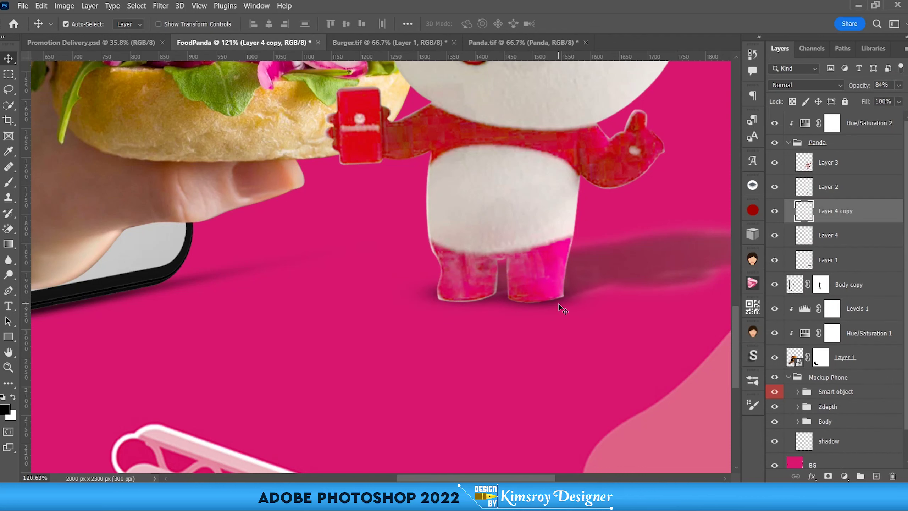
left_click(832, 260)
left_click(774, 260)
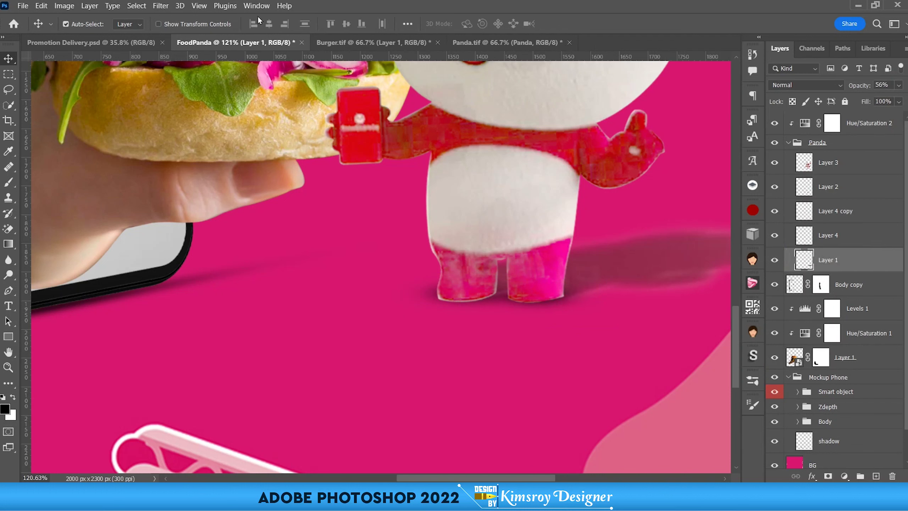
left_click(155, 6)
left_click(155, 6)
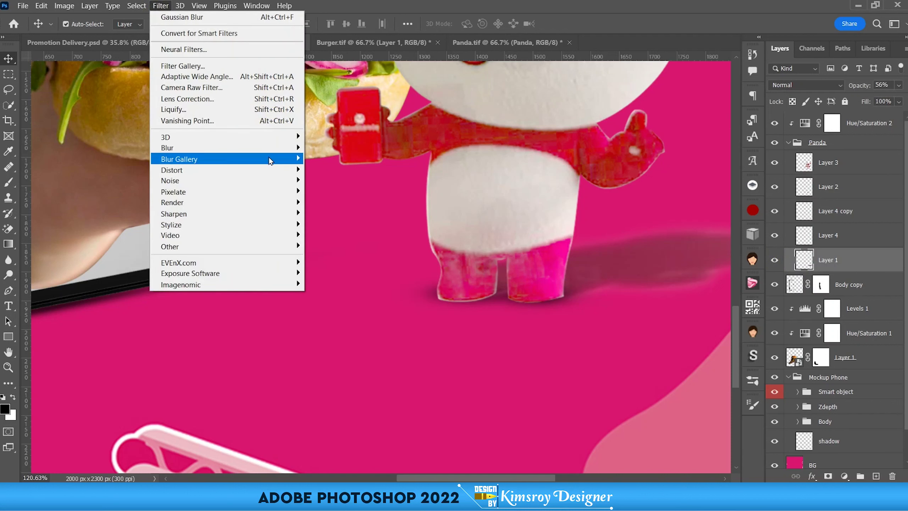
left_click(334, 191)
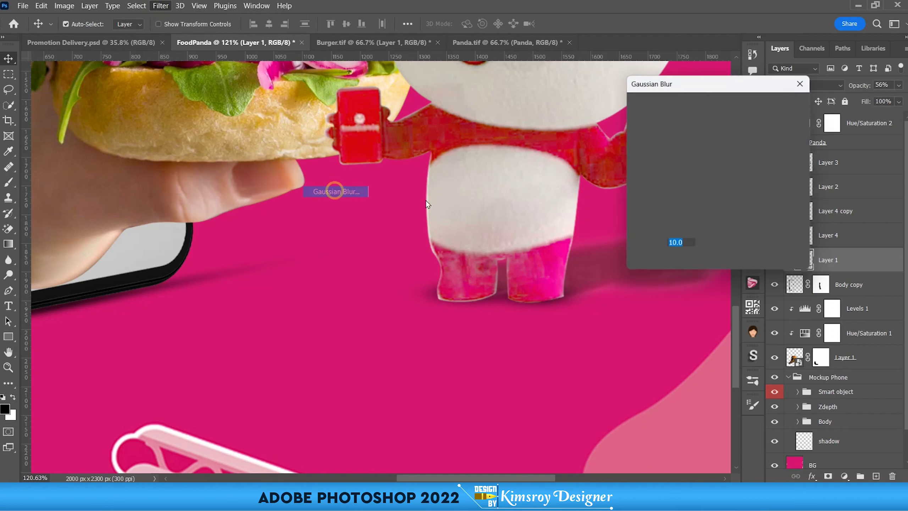
left_click_drag(713, 87, 355, 99)
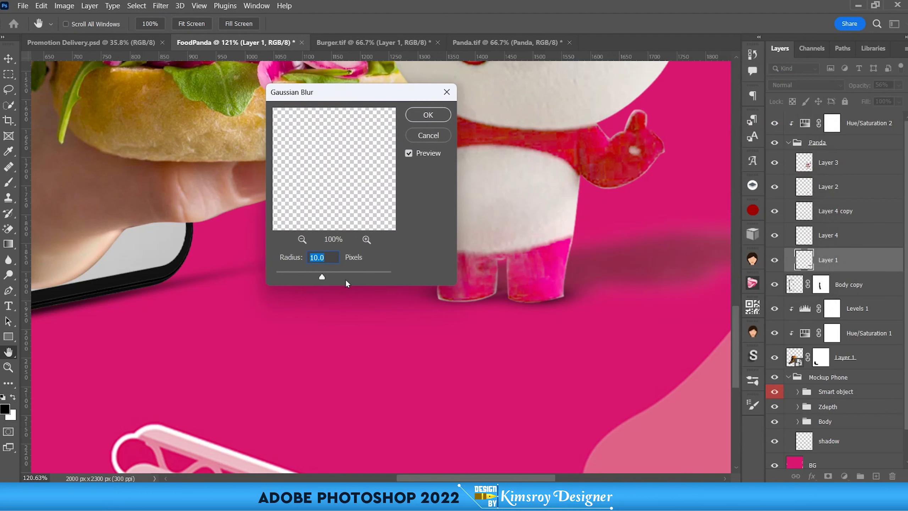
left_click_drag(327, 278, 321, 278)
left_click(428, 115)
Fade the shadow Layer 1 to 42% opacity.
key("v")
scroll(520, 290, "down", 3)
left_click(899, 85)
left_click_drag(879, 98, 873, 101)
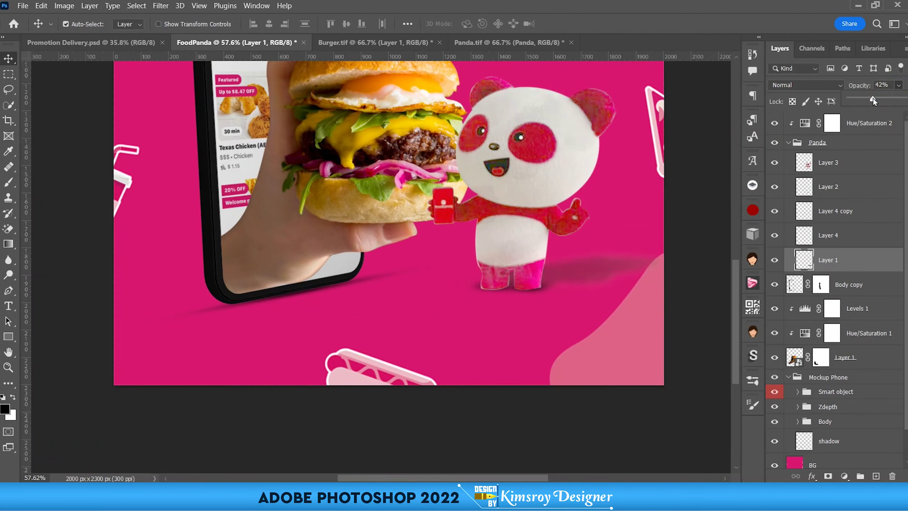
Collapse the Panda and Mockup Phone groups and select the BG layer.
left_click(865, 262)
scroll(458, 222, "down", 4)
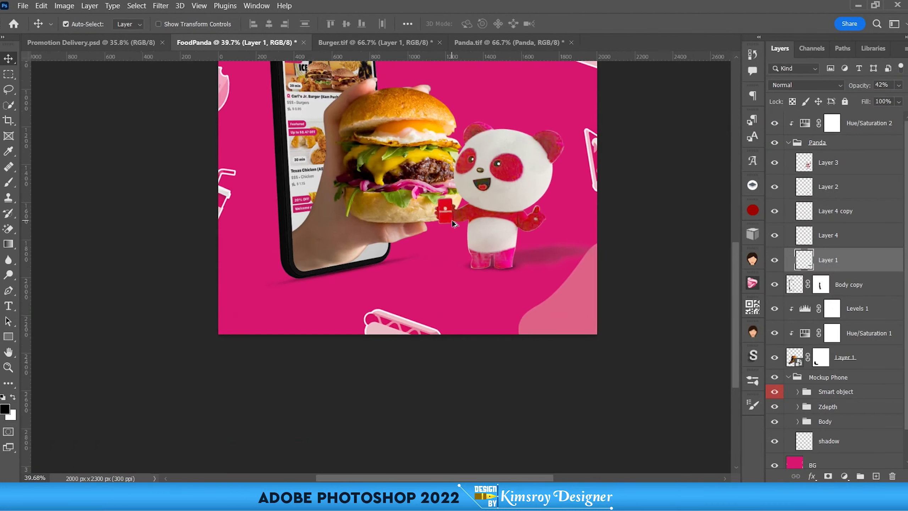
left_click(788, 143)
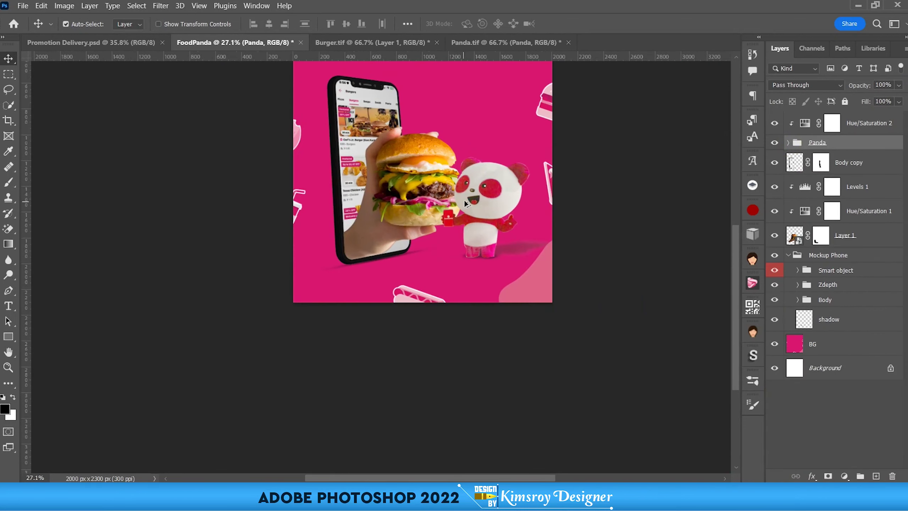
scroll(462, 225, "up", 3)
scroll(347, 202, "up", 1)
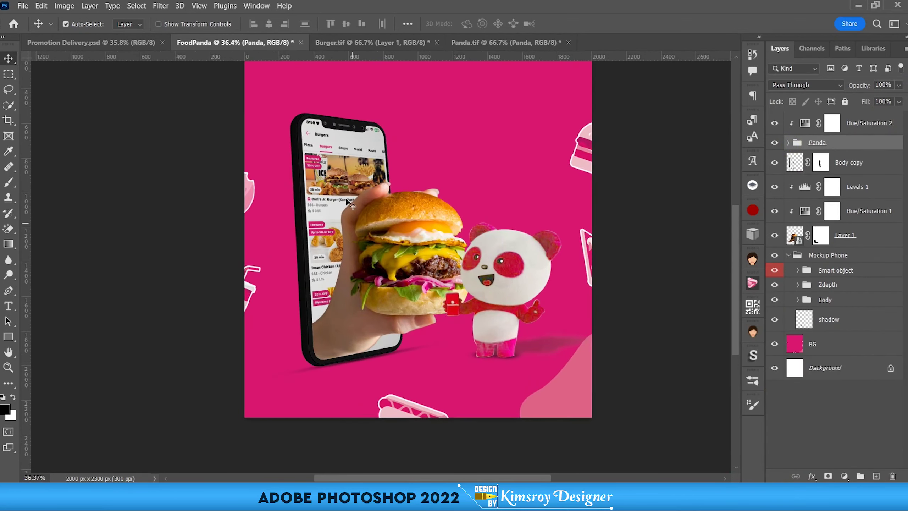
left_click(329, 145)
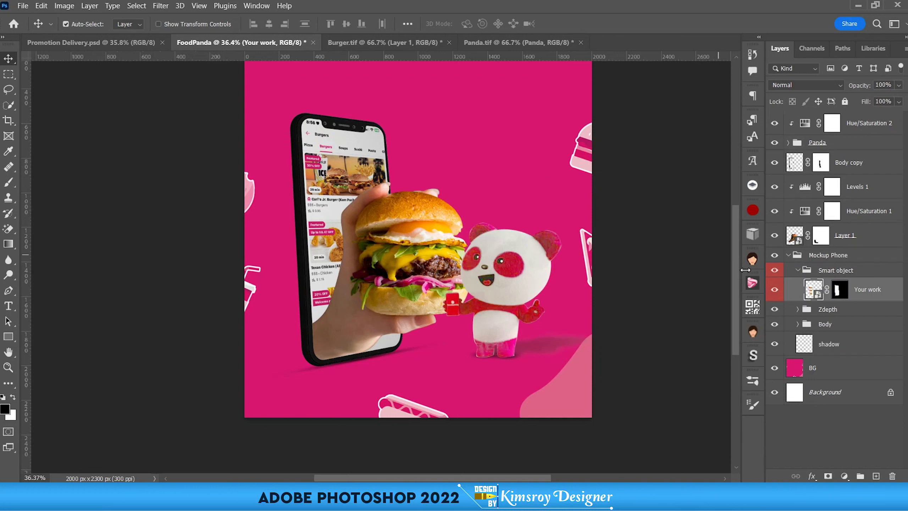
left_click(789, 255)
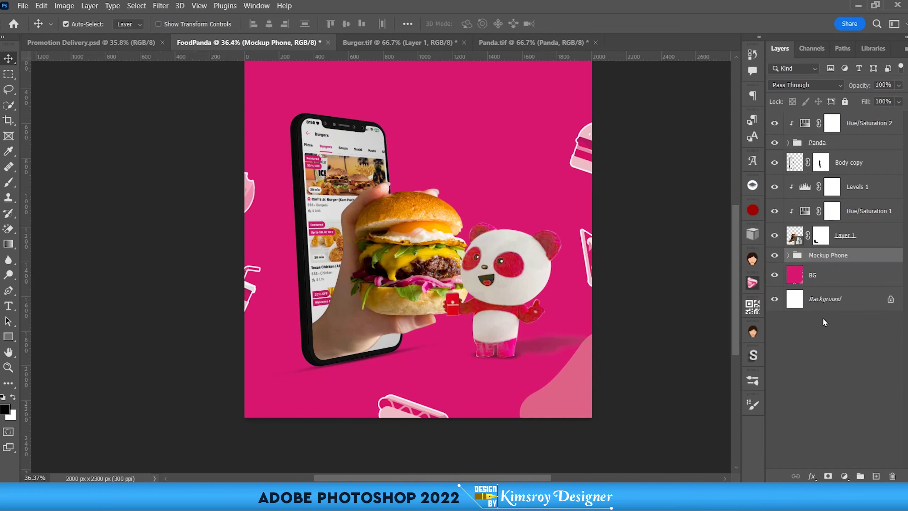
left_click(823, 276)
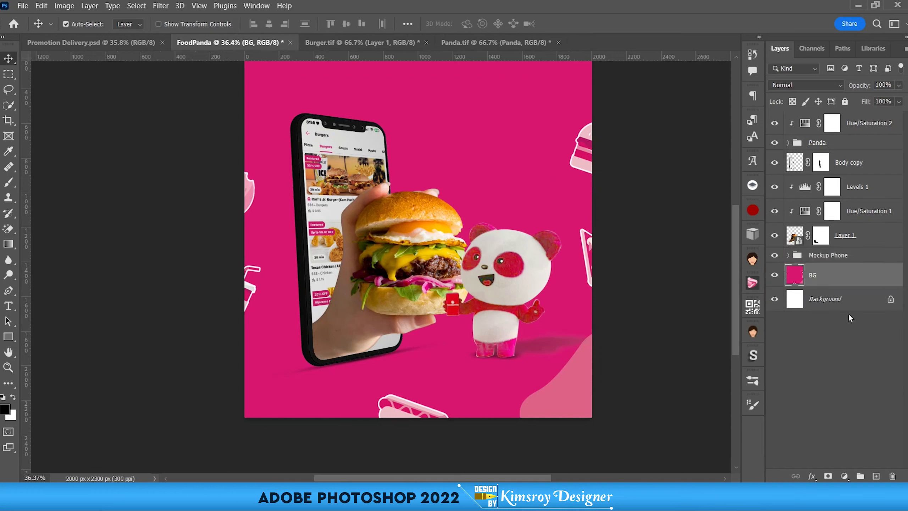
Paint a soft white glow behind the phone with a very large brush on a new layer.
left_click(876, 475)
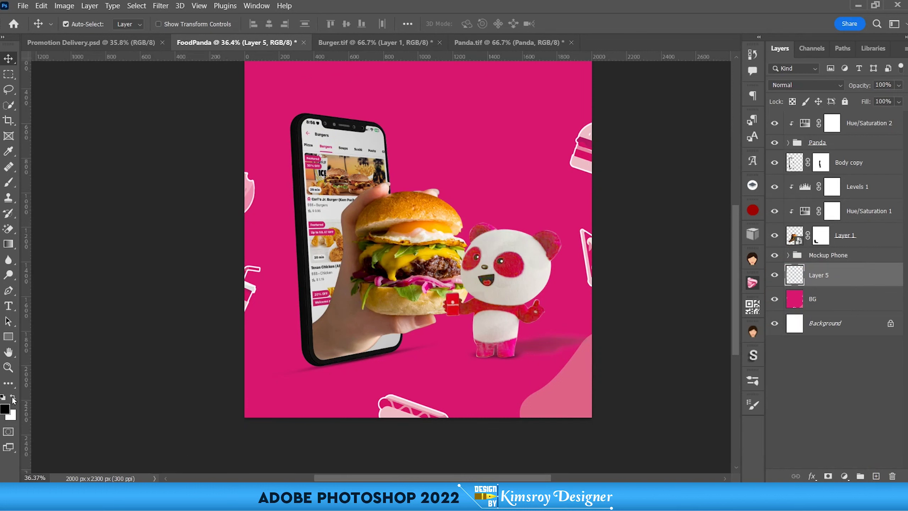
left_click(12, 398)
key("b")
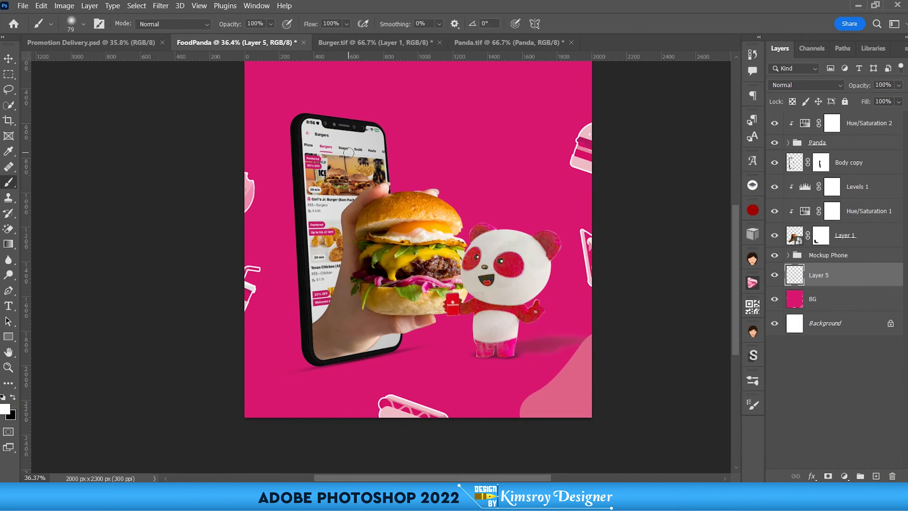
mouse_move(346, 153)
left_mouse_down()
mouse_move(358, 228)
mouse_move(379, 226)
left_mouse_up()
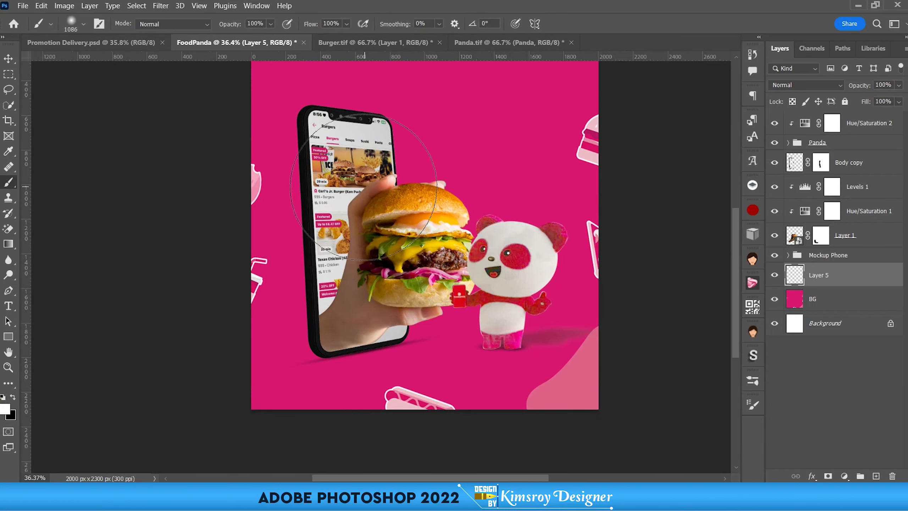
left_click(363, 179)
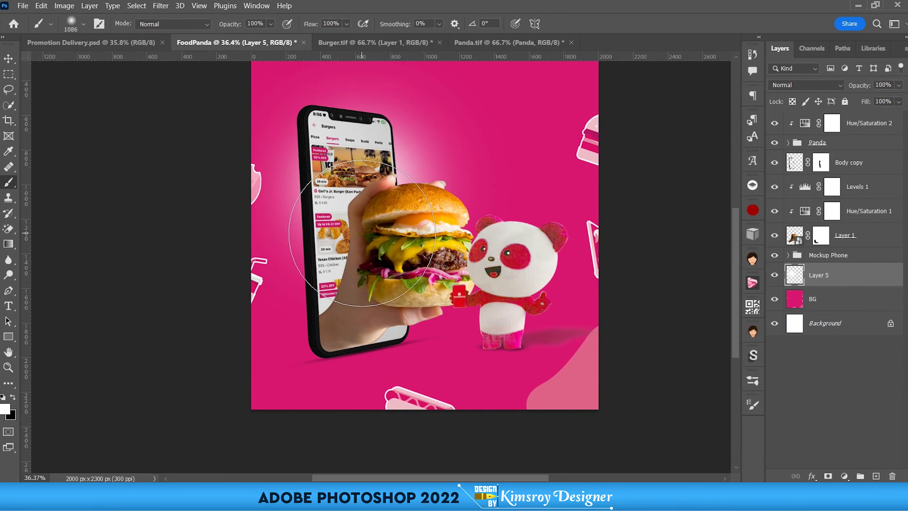
scroll(362, 233, "down", 2)
Stretch the glow tall and narrow with a slight -3.5° tilt.
key("ctrl+t")
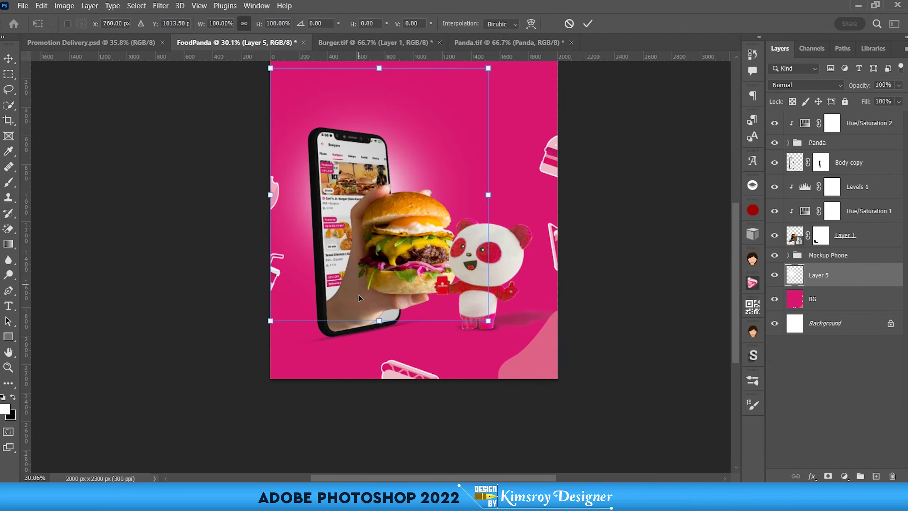
left_click_drag(375, 319, 377, 408)
left_click_drag(488, 244, 407, 240)
left_click_drag(409, 427, 418, 413)
left_click_drag(346, 347, 363, 340)
left_click_drag(373, 401, 376, 434)
mouse_move(338, 74)
left_mouse_down()
mouse_move(360, 382)
mouse_move(309, 164)
left_mouse_up()
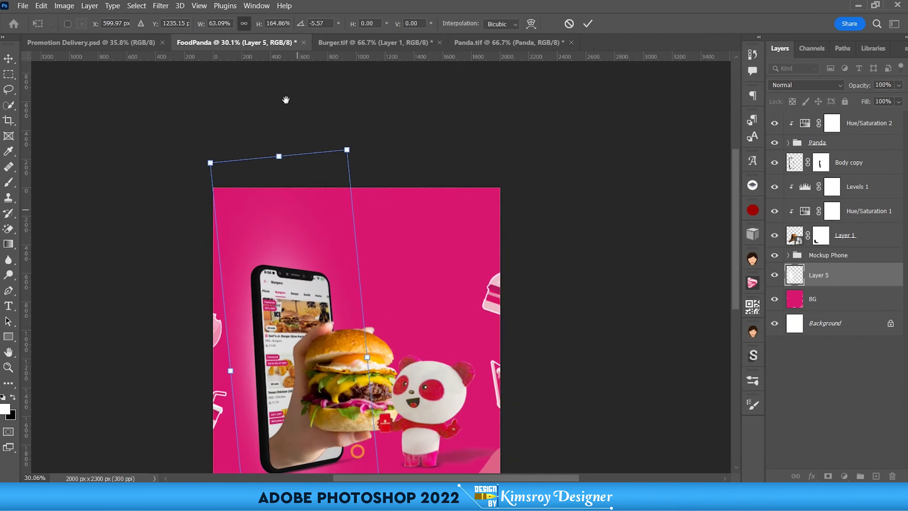
scroll(355, 316, "down", 3)
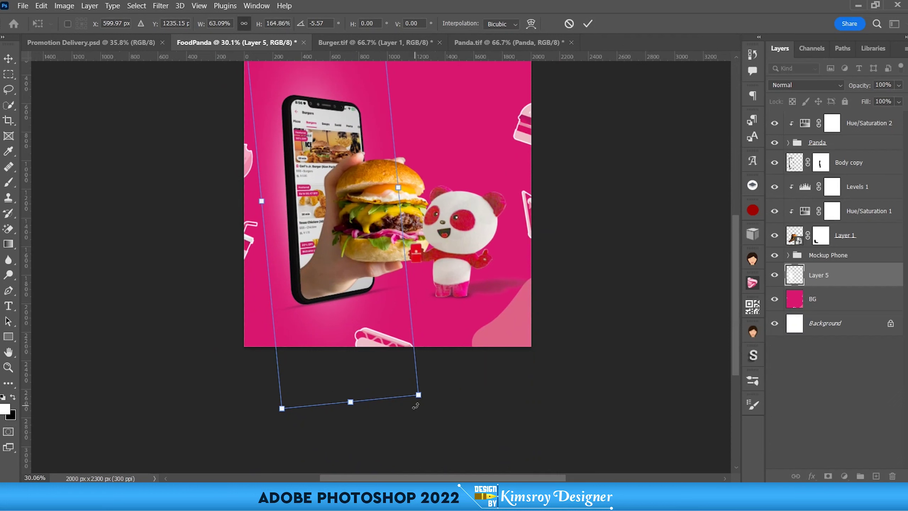
left_click_drag(420, 421, 423, 427)
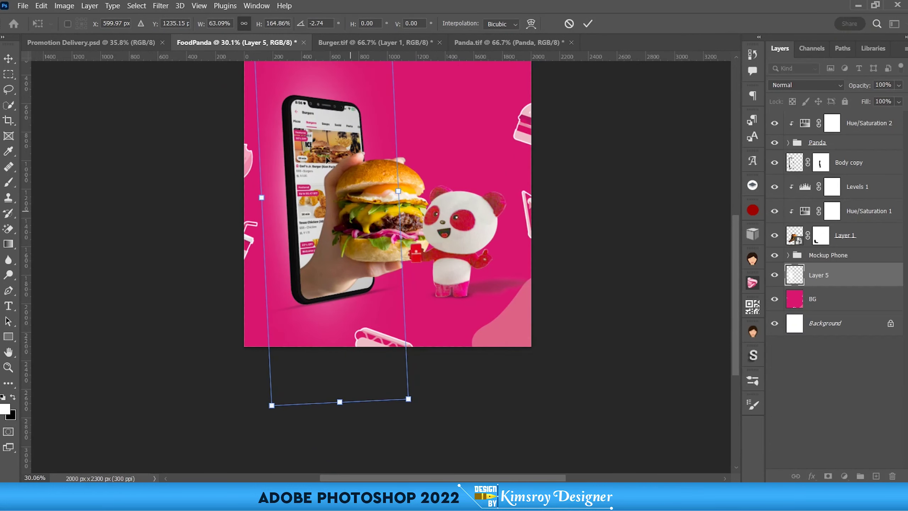
scroll(304, 104, "up", 2)
left_click_drag(347, 75, 348, 82)
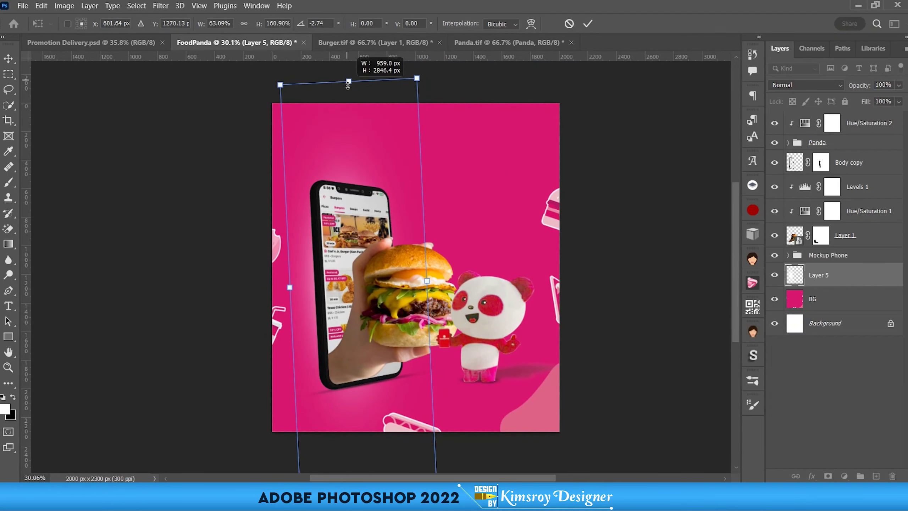
left_click(587, 23)
Toggle the glow layer to compare, recentre the poster and reselect BG.
key("b")
scroll(445, 296, "down", 1)
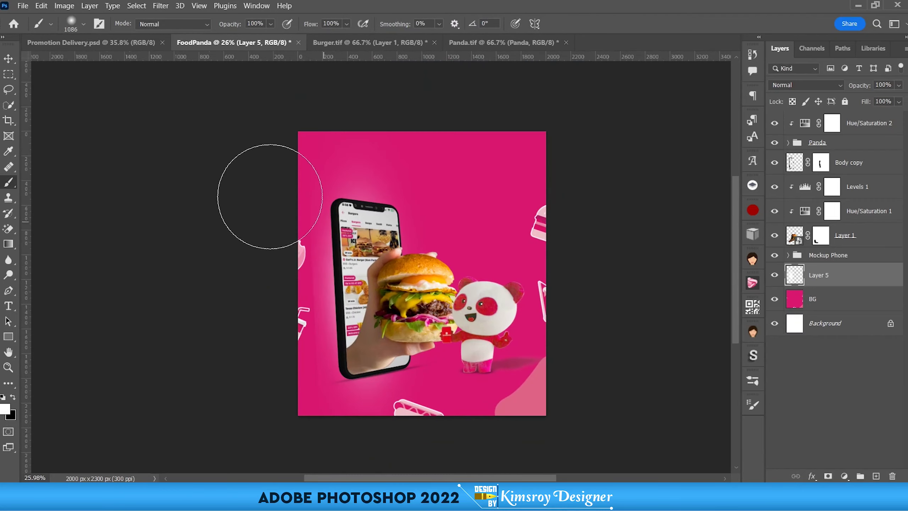
left_click(13, 57)
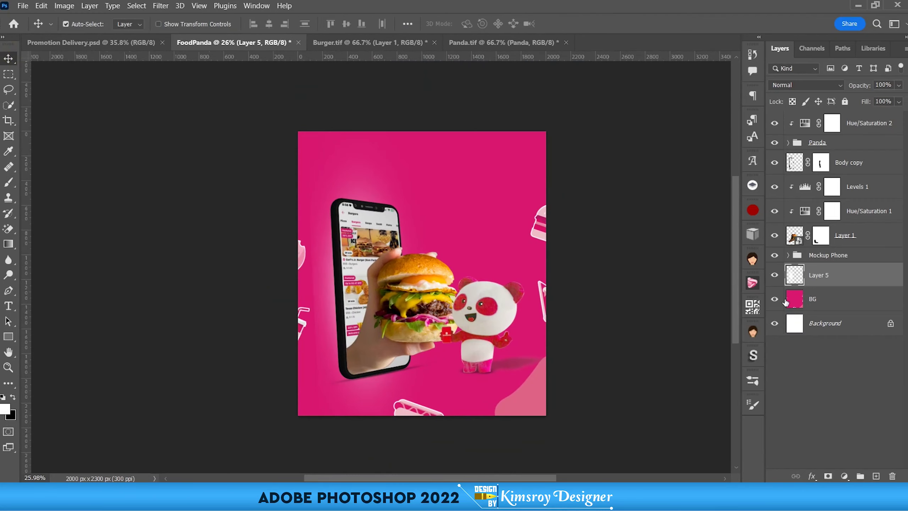
left_click(776, 274)
left_click(776, 275)
scroll(635, 301, "down", 2)
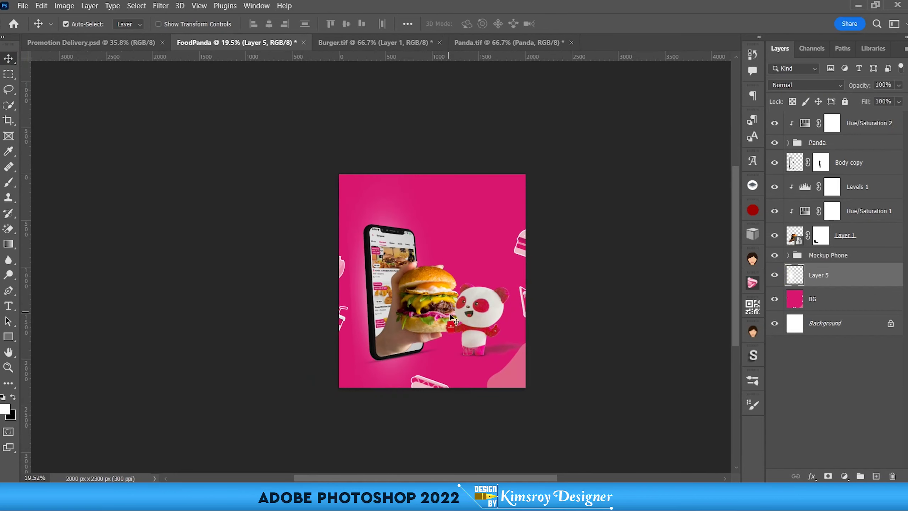
scroll(342, 326, "up", 4)
left_click_drag(343, 326, 322, 318)
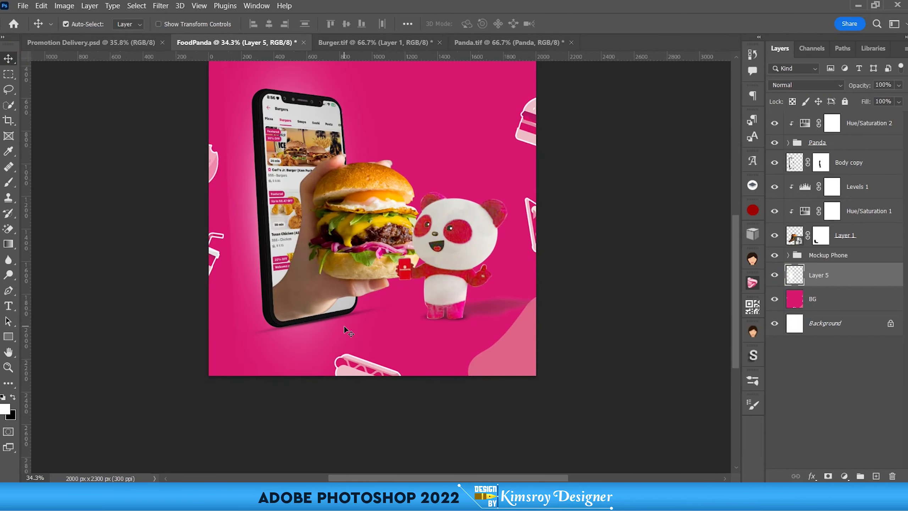
scroll(341, 333, "up", 1)
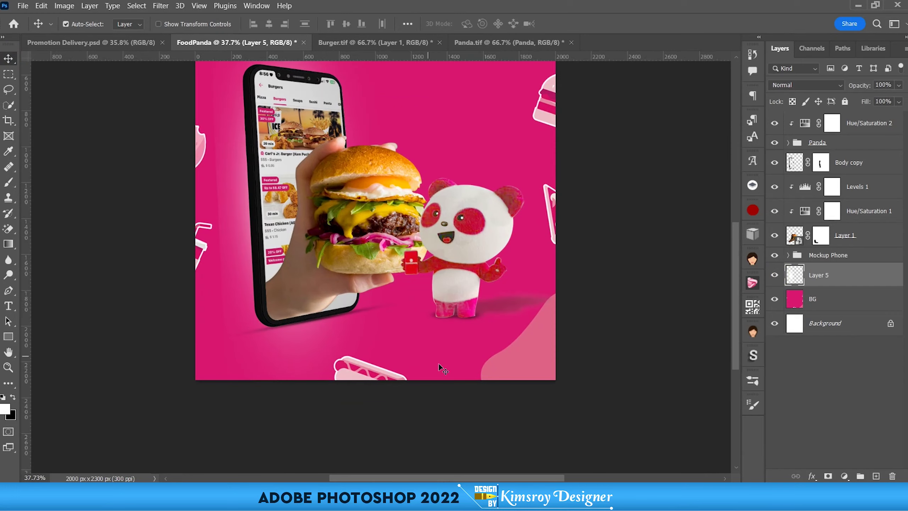
scroll(423, 352, "down", 2)
scroll(392, 362, "up", 1)
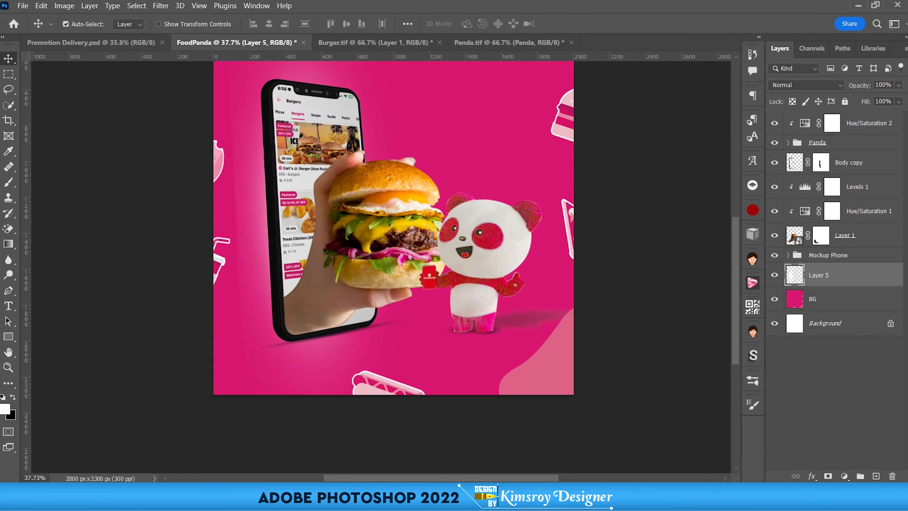
left_click(848, 308)
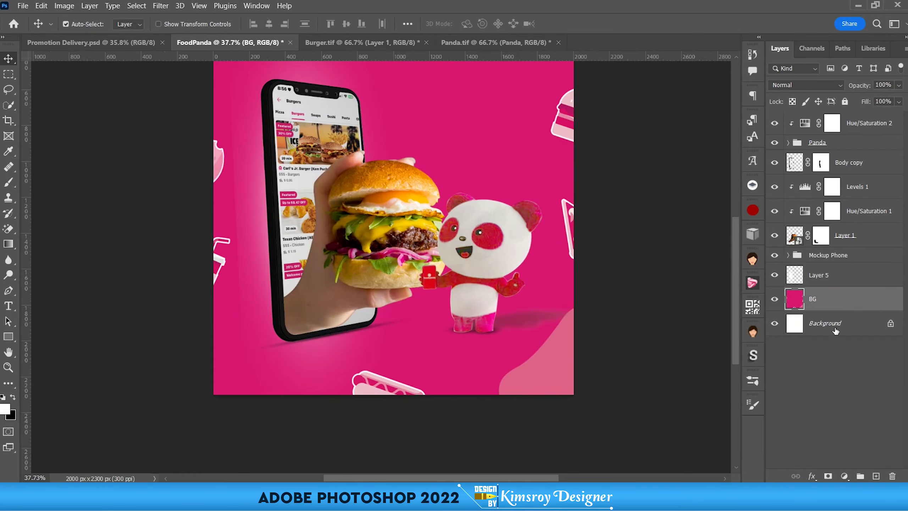
Draw a dark magenta rectangle over the lower part of the poster.
left_click(875, 476)
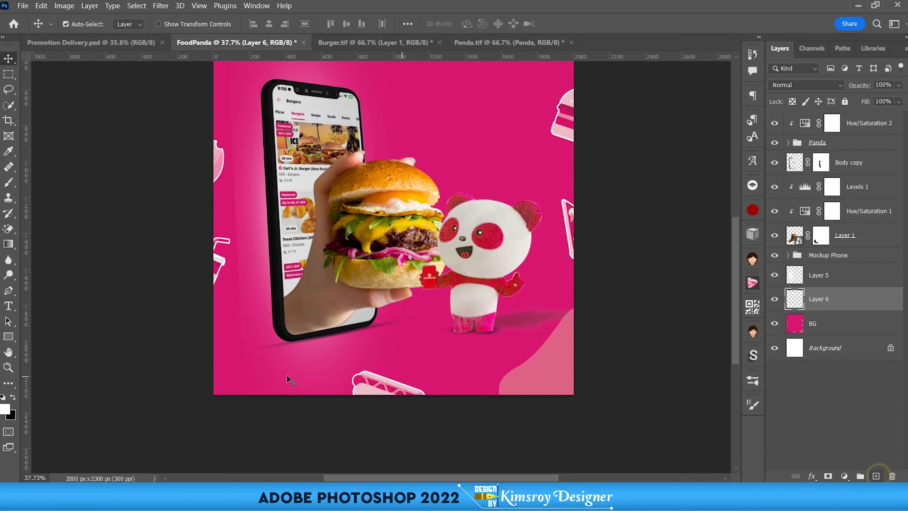
left_click(11, 342)
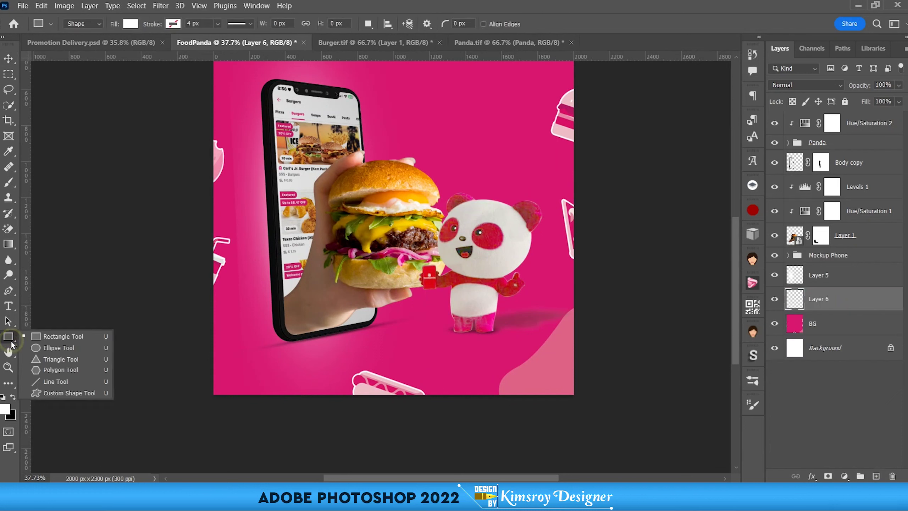
left_click(48, 338)
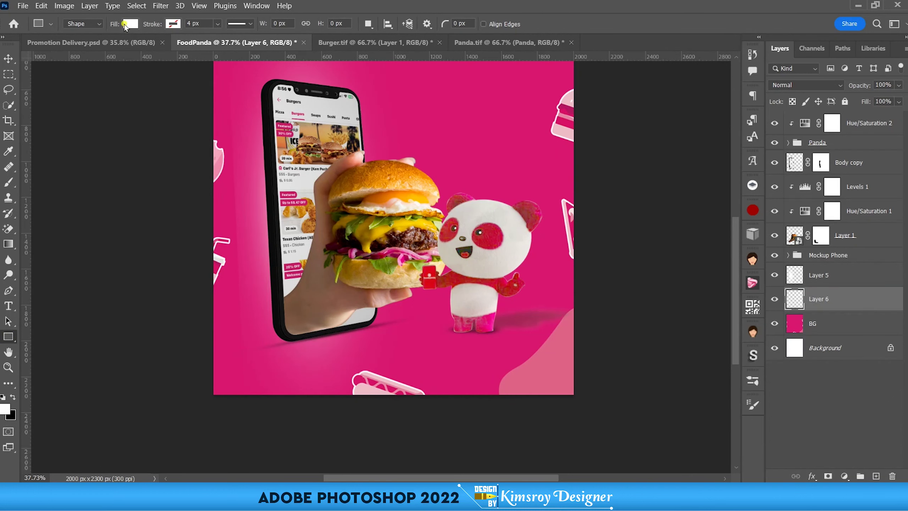
left_click(125, 25)
left_click(110, 86)
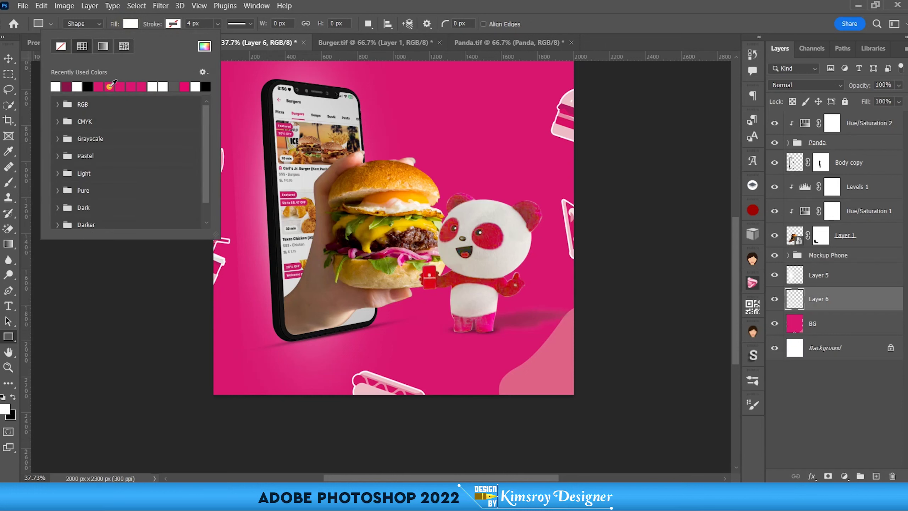
left_click(544, 9)
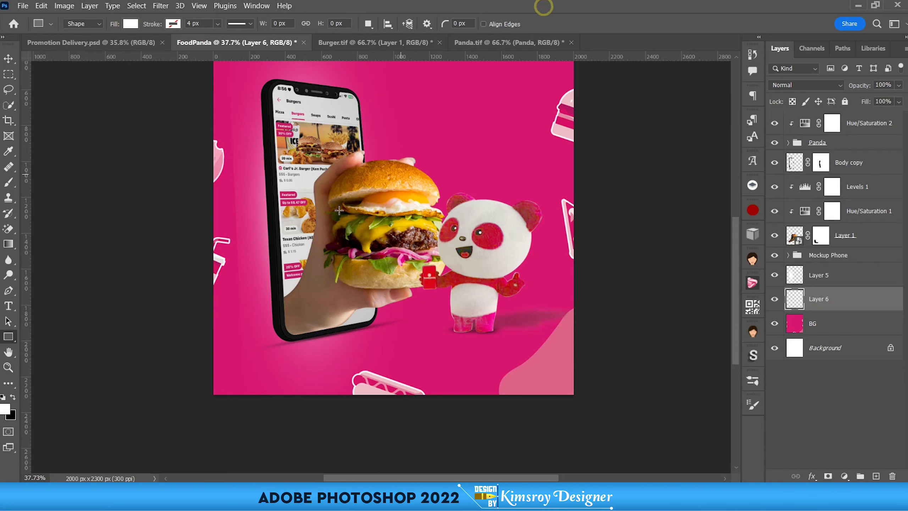
left_click_drag(207, 167, 603, 422)
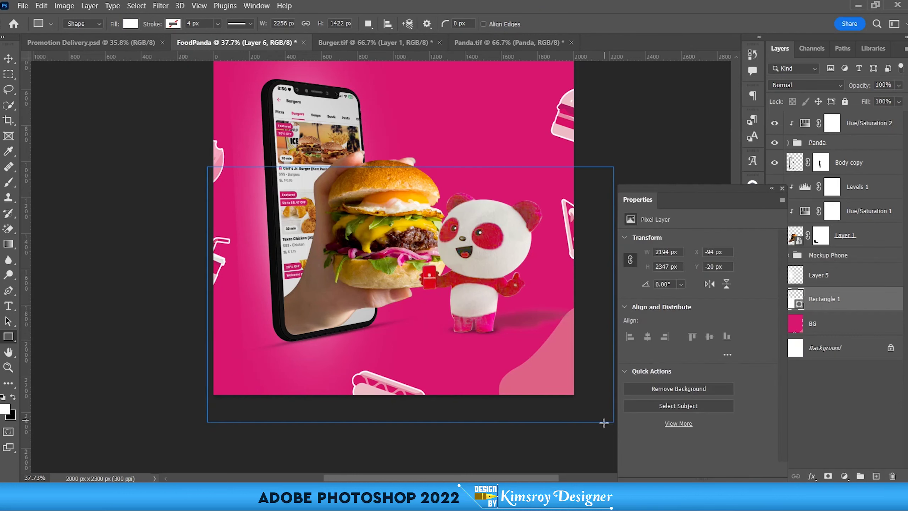
left_click(131, 25)
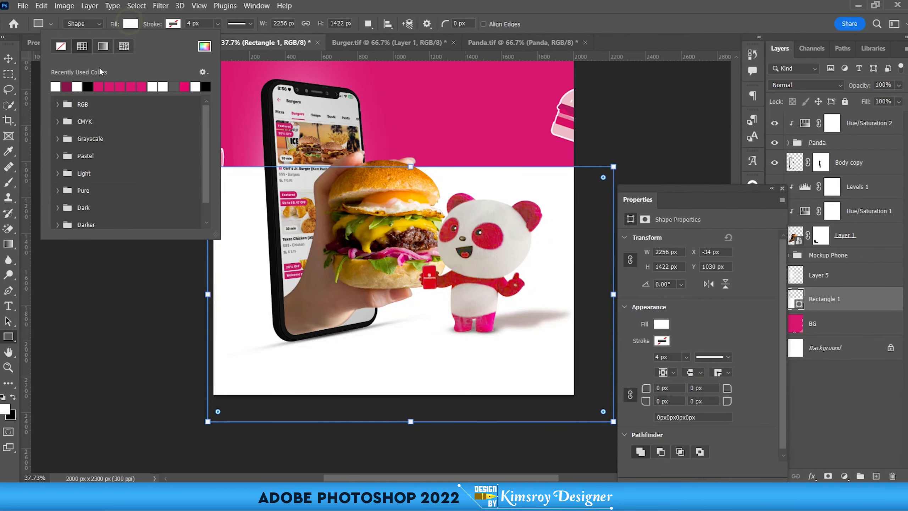
left_click(68, 86)
key("v")
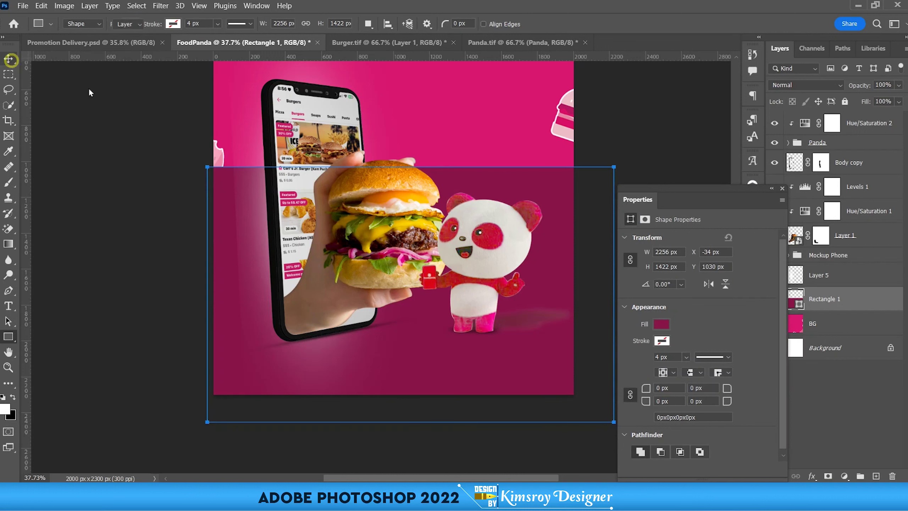
left_click(781, 187)
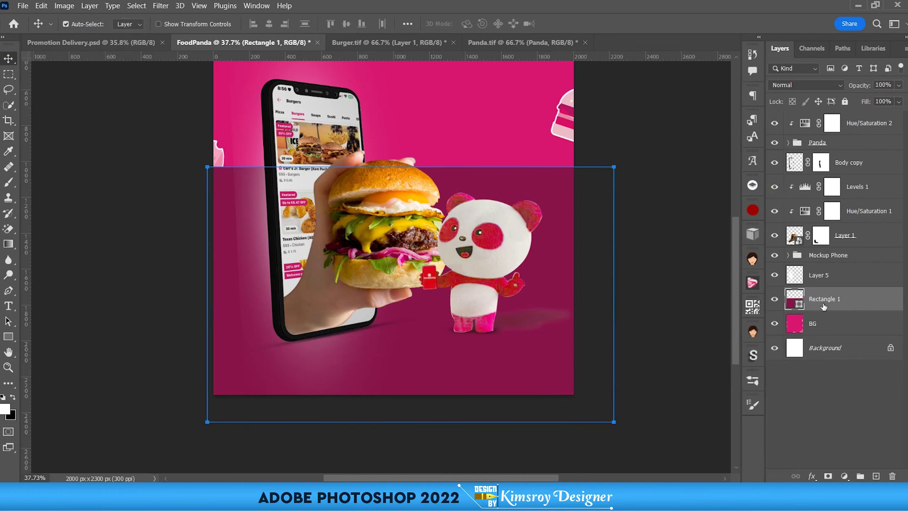
Mask the rectangle with a gradient so it fades out toward the top.
left_click(826, 476)
left_click(9, 245)
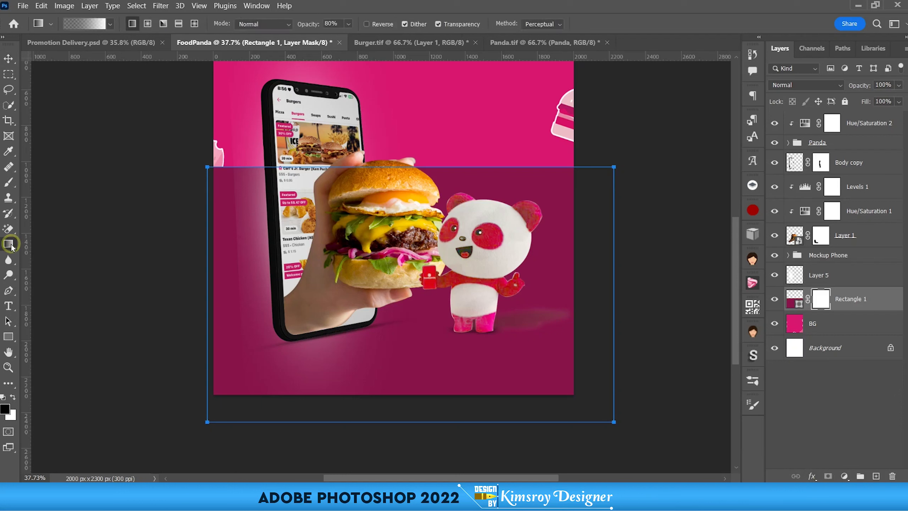
left_click(55, 243)
left_click_drag(400, 155, 397, 252)
left_click_drag(409, 172, 400, 302)
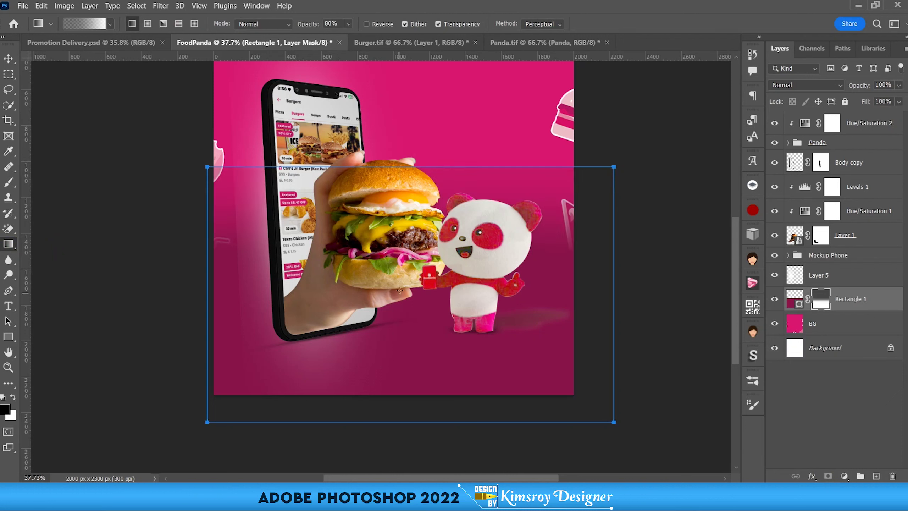
left_click_drag(406, 200, 393, 315)
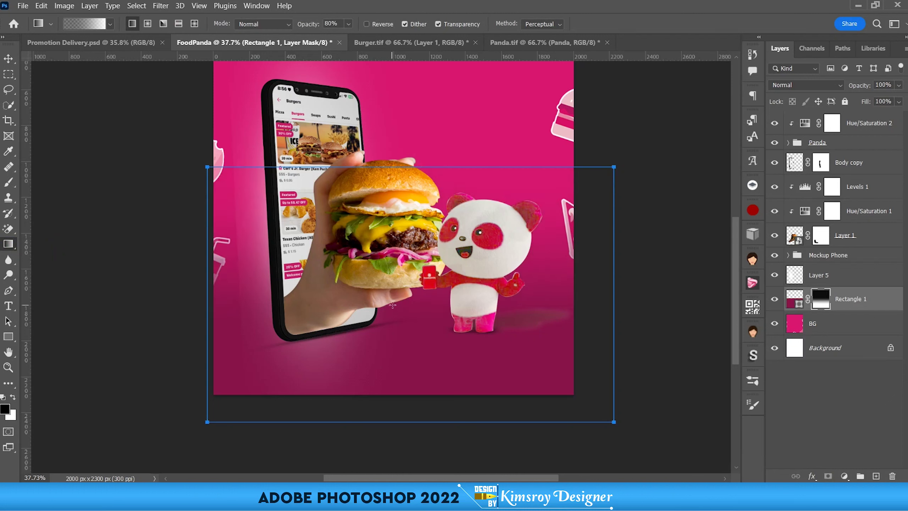
left_click(11, 58)
left_click(97, 203)
key("ctrl+0")
Set the Rectangle 1 layer's opacity to 79%.
left_click(854, 300)
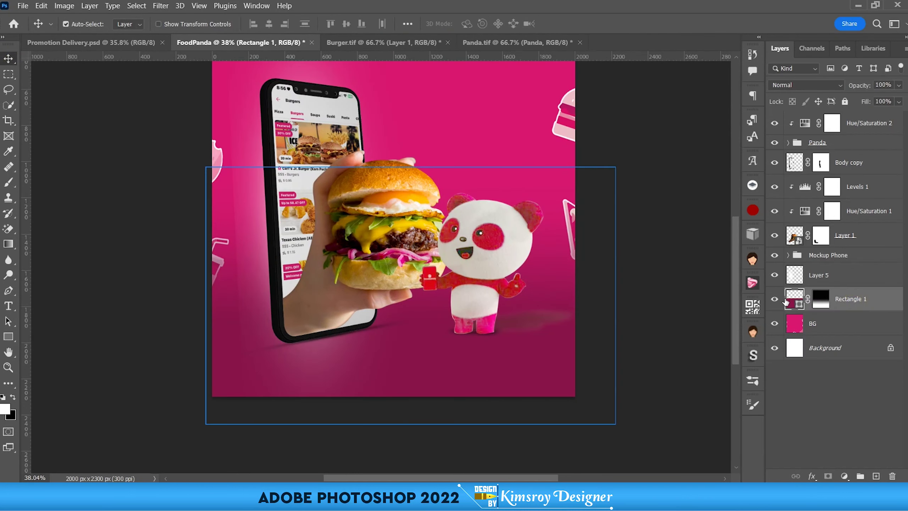
left_click(899, 85)
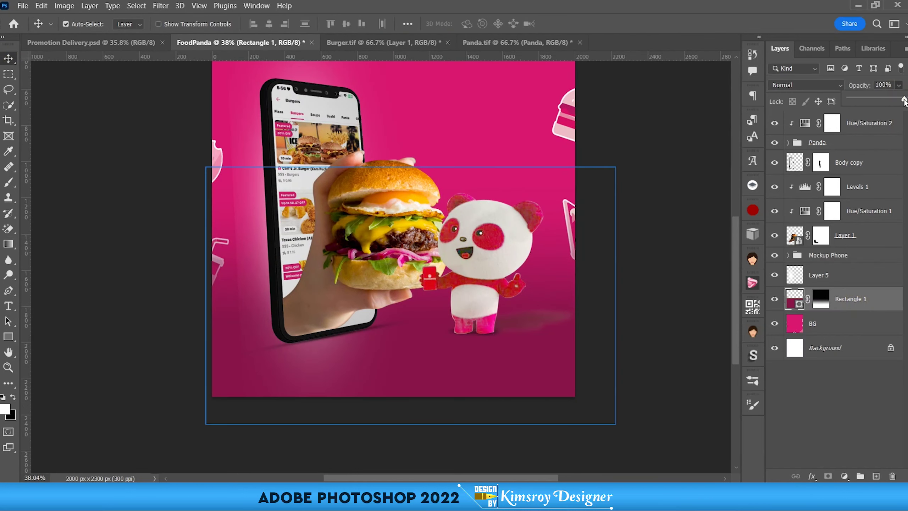
left_click_drag(903, 99, 896, 103)
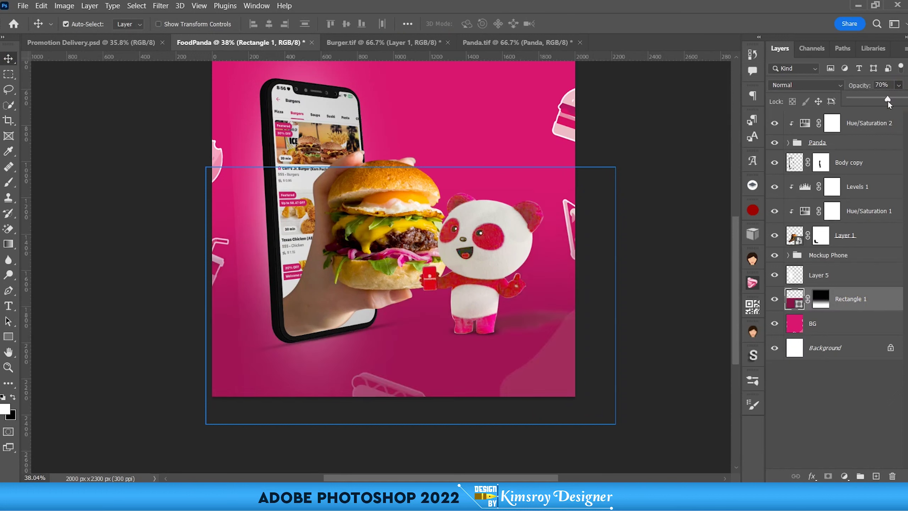
left_click_drag(891, 100, 893, 100)
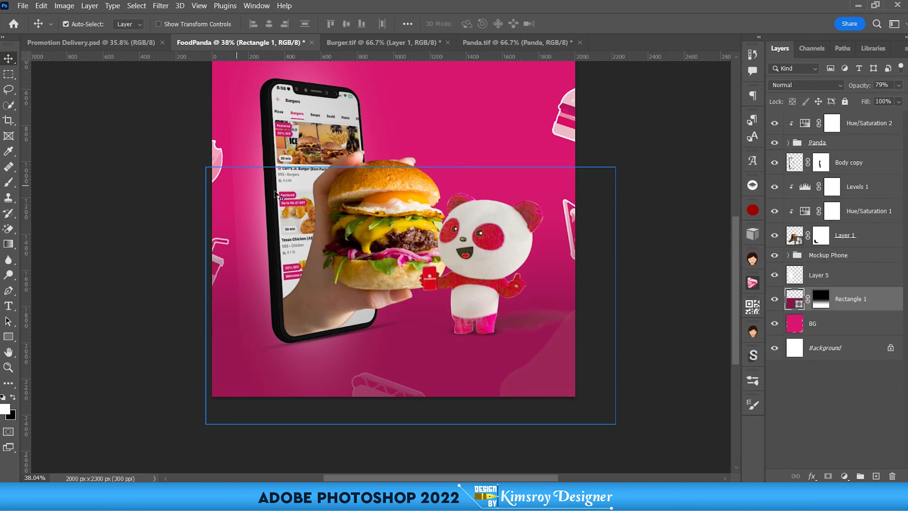
left_click(89, 258)
mouse_move(182, 257)
left_mouse_down()
mouse_move(379, 193)
mouse_move(381, 175)
left_mouse_up()
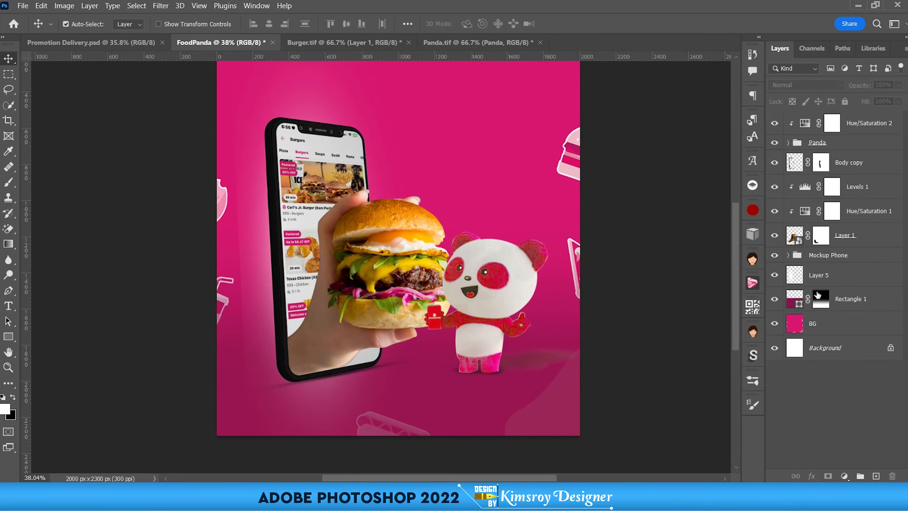
left_click(818, 274)
Shorten Layer 5 vertically to about 91.41% height.
key("ctrl+t")
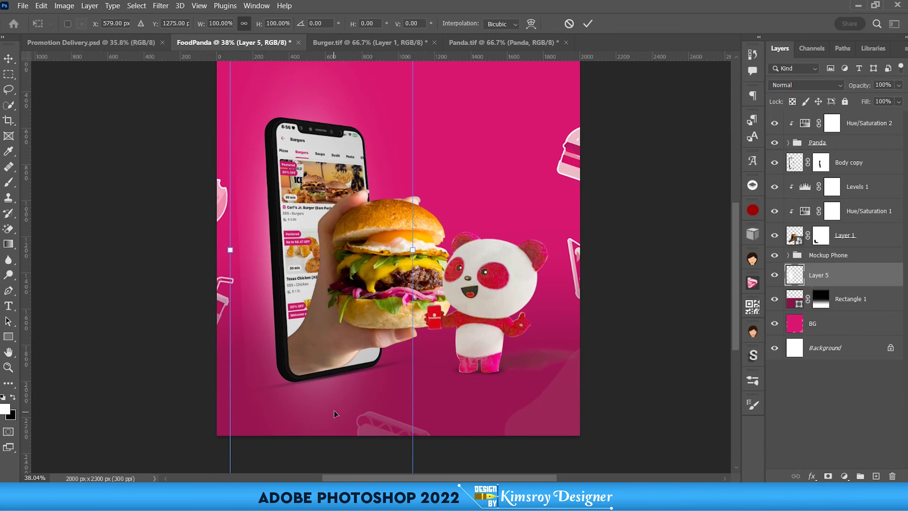
scroll(335, 415, "down", 2)
left_click_drag(322, 430, 325, 382)
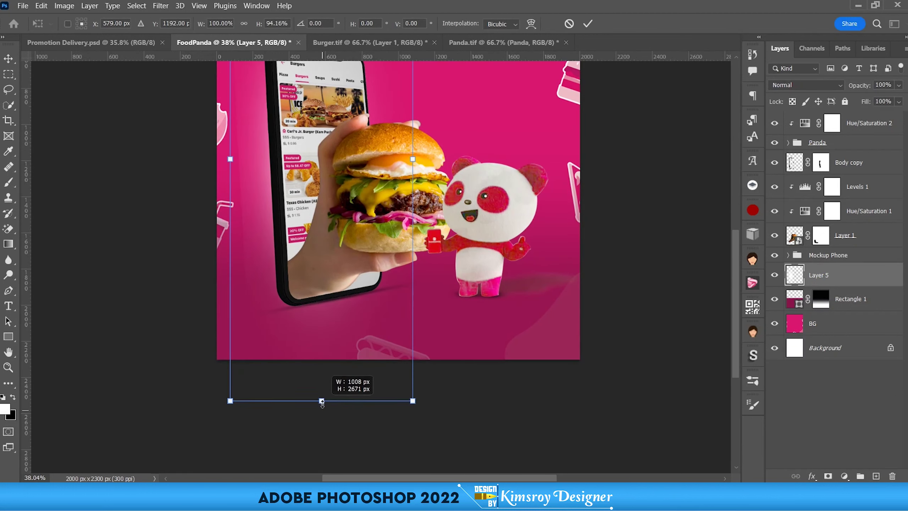
scroll(325, 382, "up", 3)
scroll(326, 382, "left", 1)
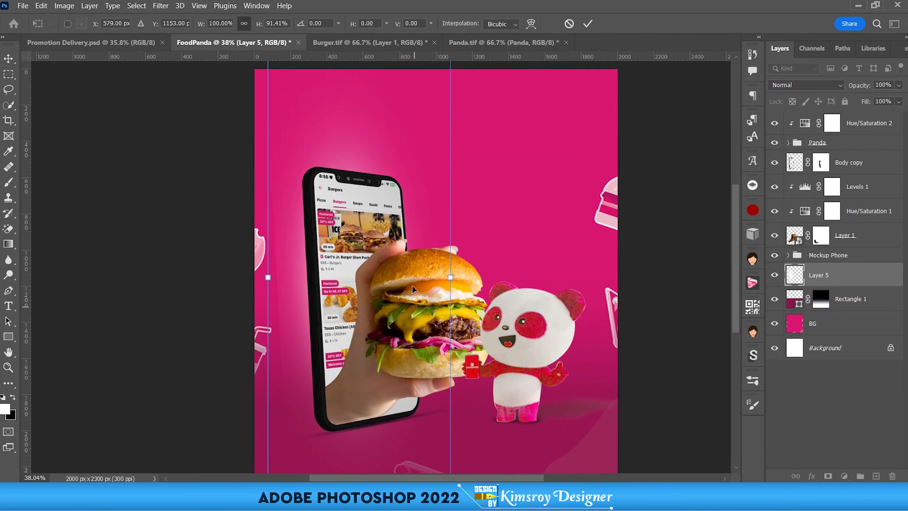
left_click(588, 24)
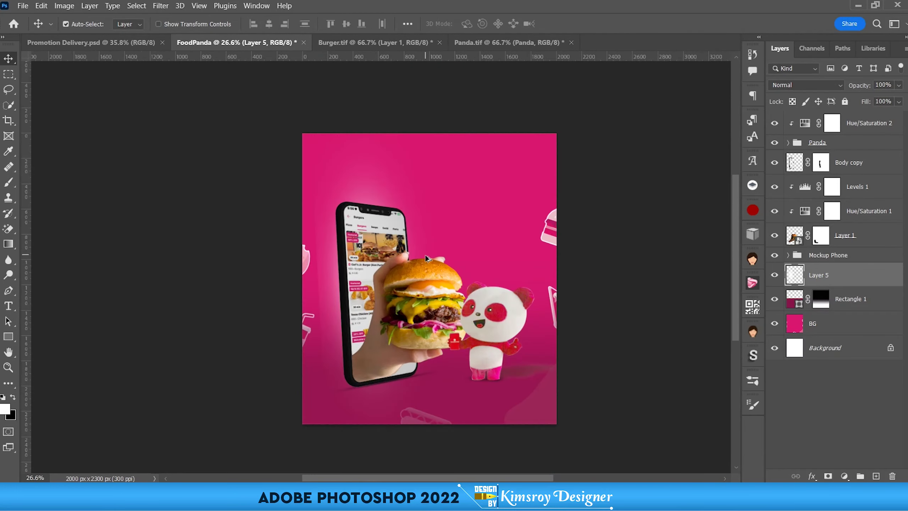
Fit and centre the poster, then bring up the Promotion Delivery.psd document.
key("ctrl+0")
left_click_drag(445, 242, 390, 210)
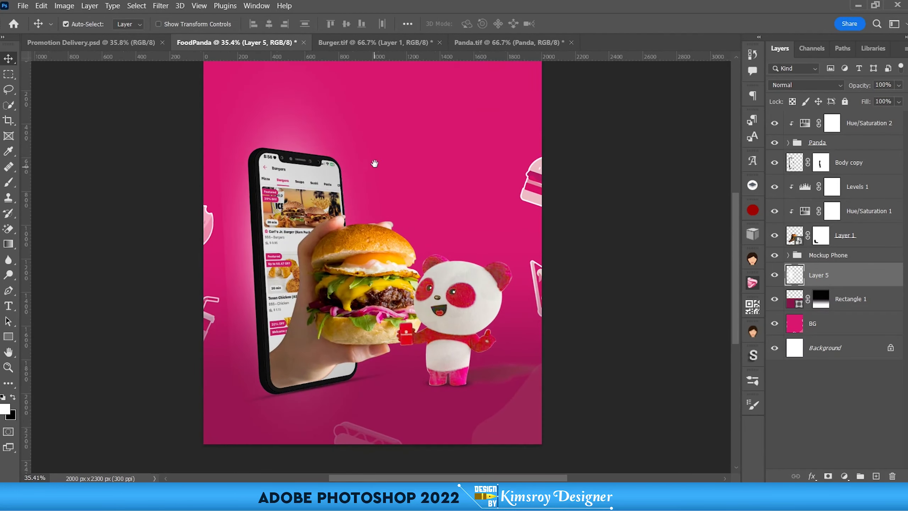
left_click_drag(373, 163, 355, 182)
left_click(74, 42)
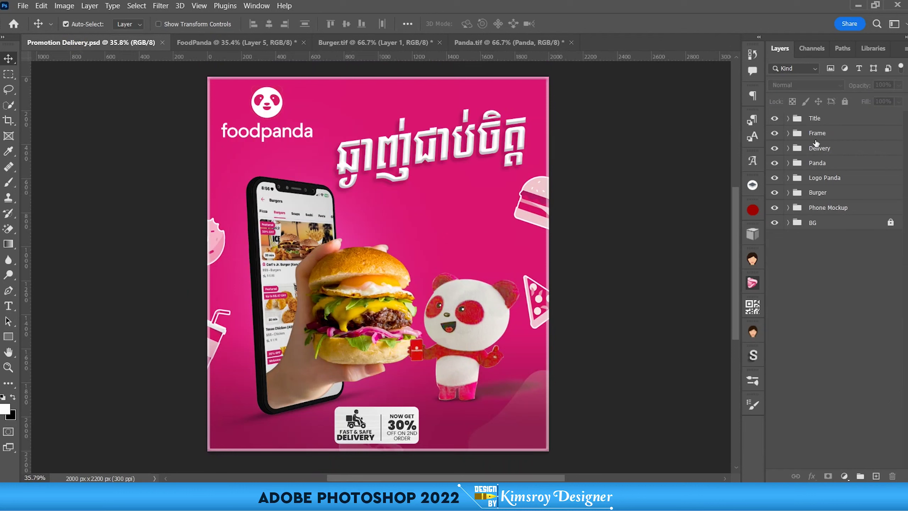
Copy the Logo Panda group into FoodPanda, top of the stack, placed top-left.
mouse_move(812, 178)
left_mouse_down()
mouse_move(352, 59)
mouse_move(278, 140)
left_mouse_up()
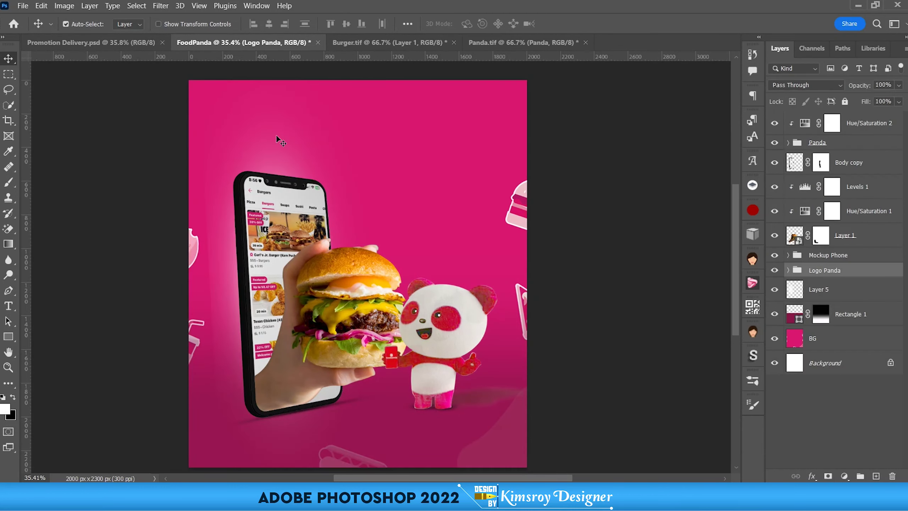
left_click_drag(831, 274, 822, 116)
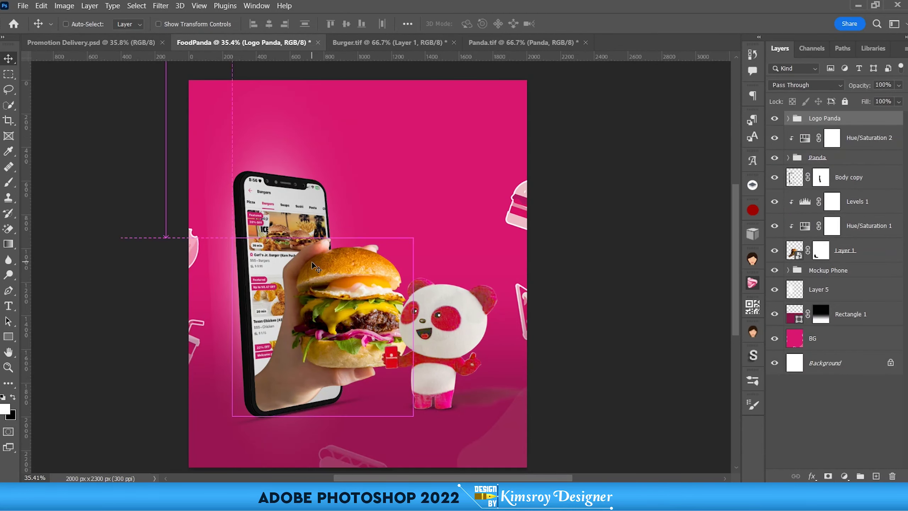
key("ctrl+t")
key("ctrl+0")
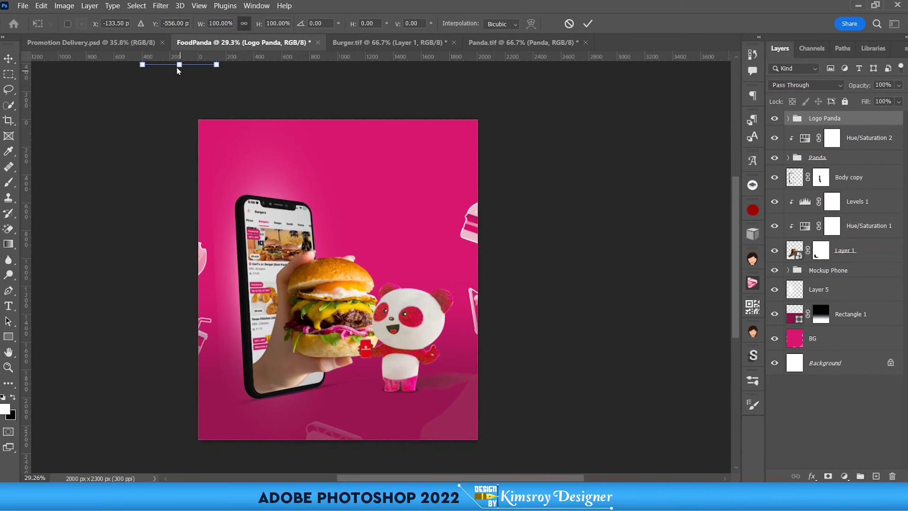
scroll(185, 142, "down", 3)
mouse_move(230, 93)
left_mouse_down()
mouse_move(305, 173)
mouse_move(294, 180)
left_mouse_up()
scroll(297, 185, "up", 3)
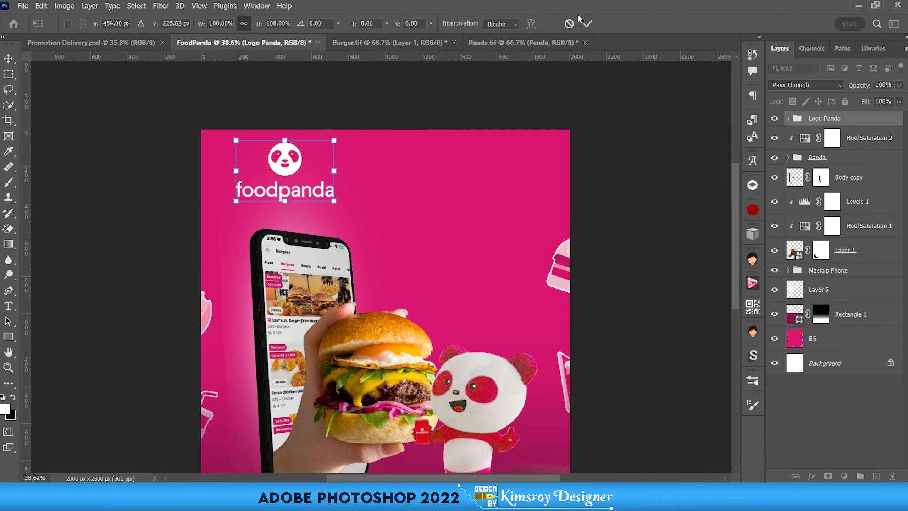
left_click(587, 24)
Compare against Promotion Delivery.psd and nudge the logo about 45 px left.
left_click(72, 42)
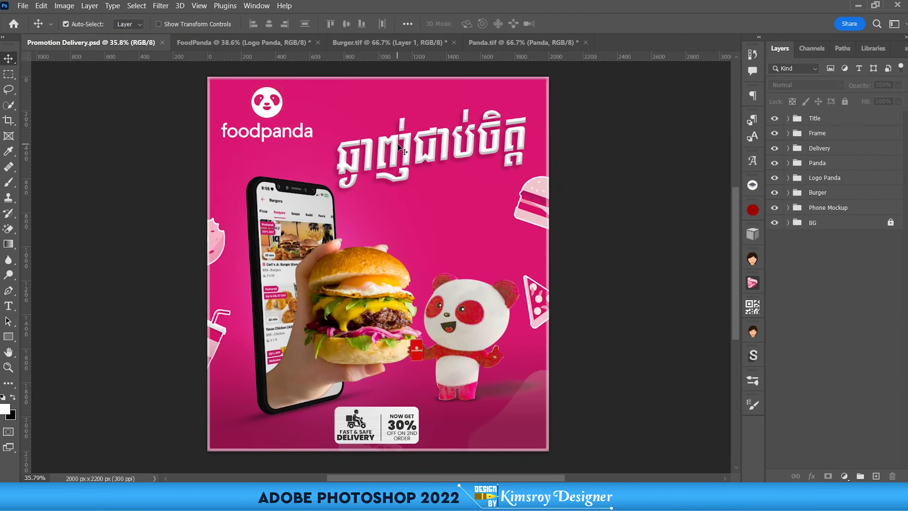
left_click(260, 44)
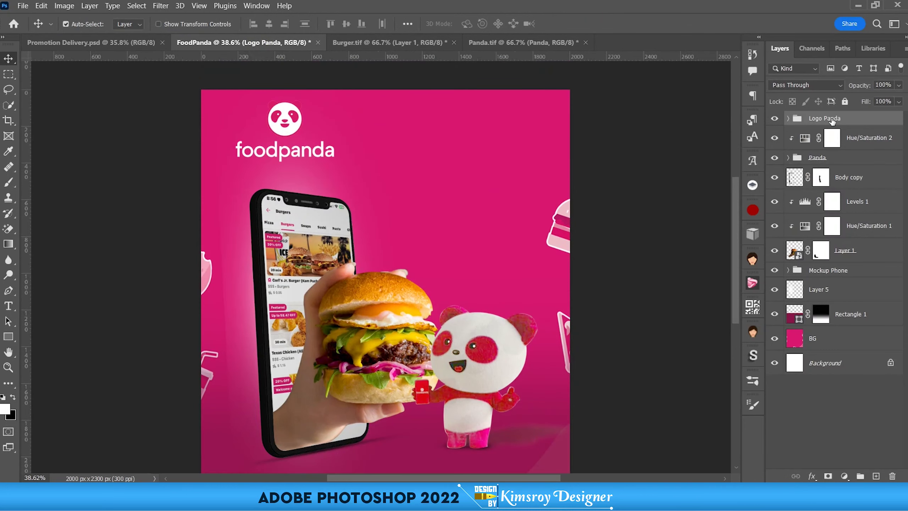
key("shift+Left")
key("shift+Left")
key("shift+Left")
key("shift+Left")
key("shift+Left")
key("shift+Left")
key("shift+Left")
key("shift+Left")
key("shift+Left")
key("shift+Left")
left_click(89, 42)
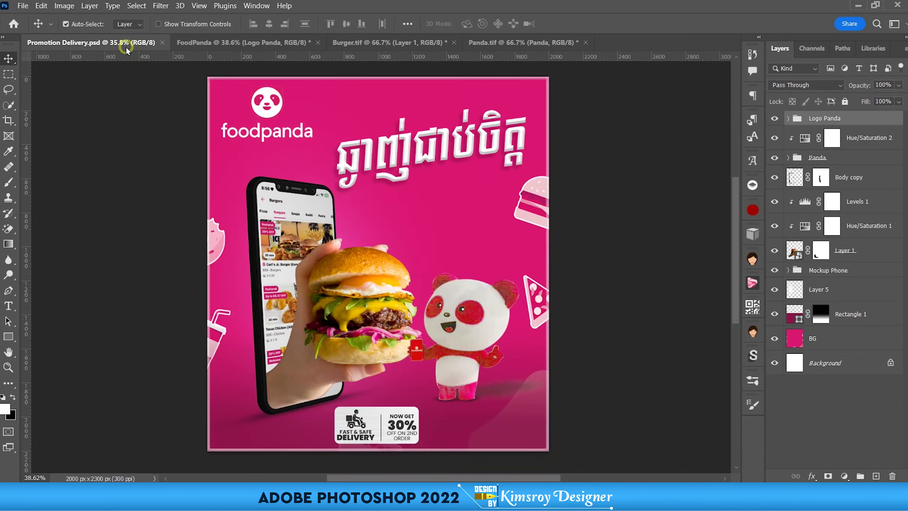
scroll(406, 401, "up", 3)
scroll(406, 400, "down", 3)
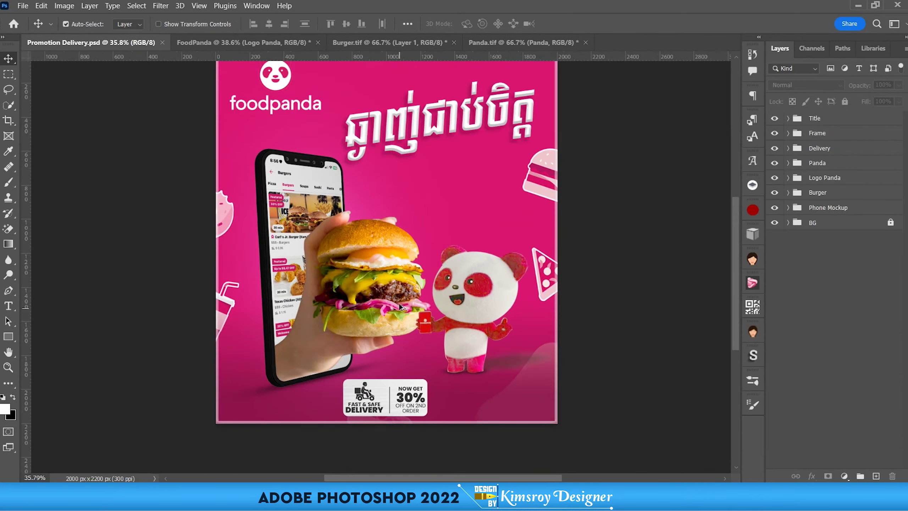
scroll(411, 183, "up", 3)
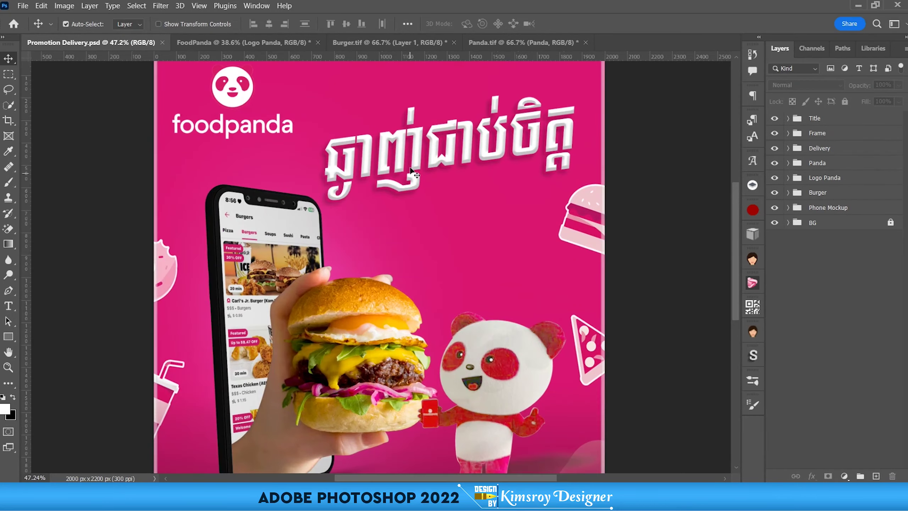
left_click(393, 42)
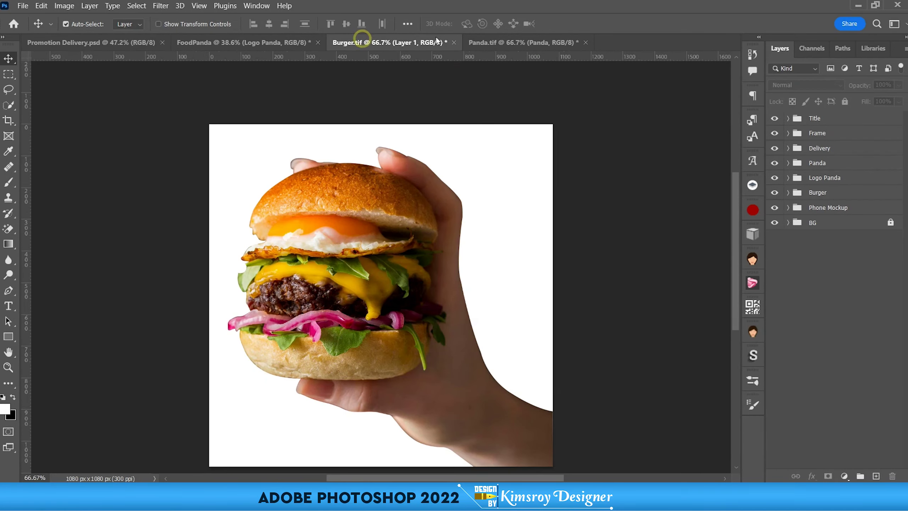
left_click(454, 43)
left_click(483, 192)
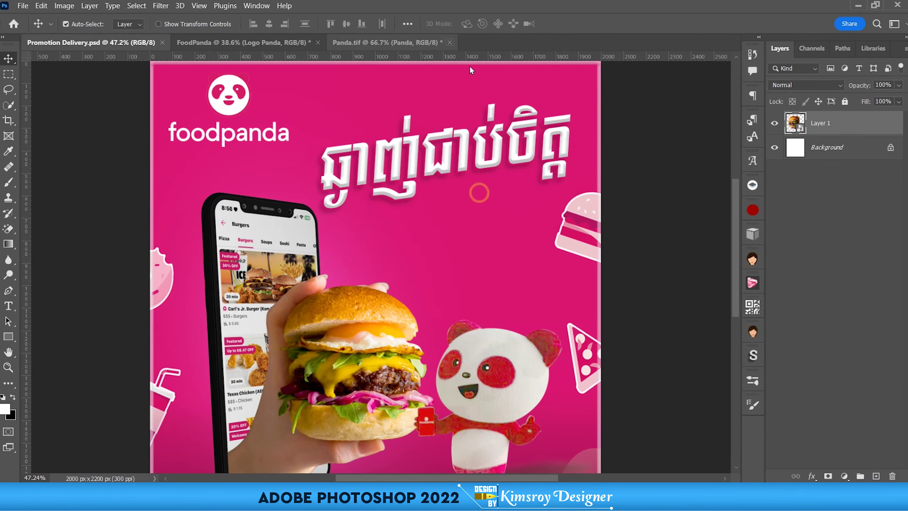
left_click(424, 41)
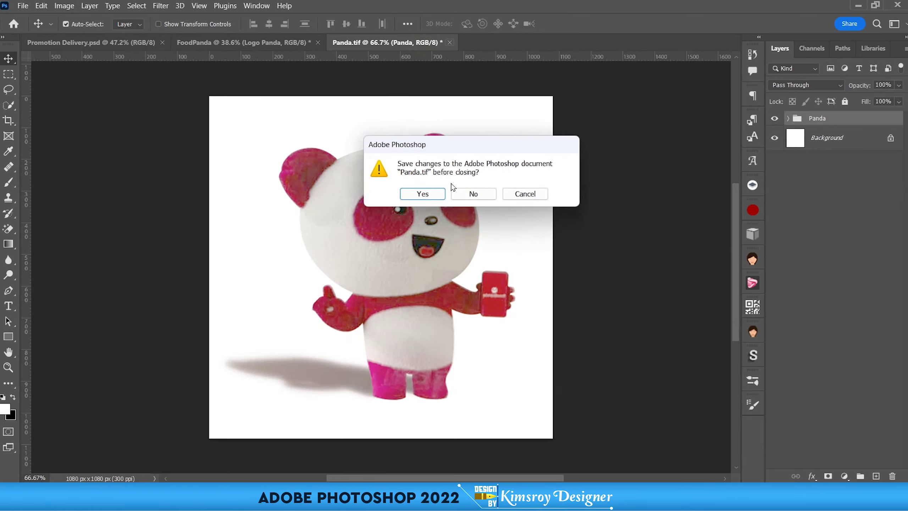
left_click(474, 194)
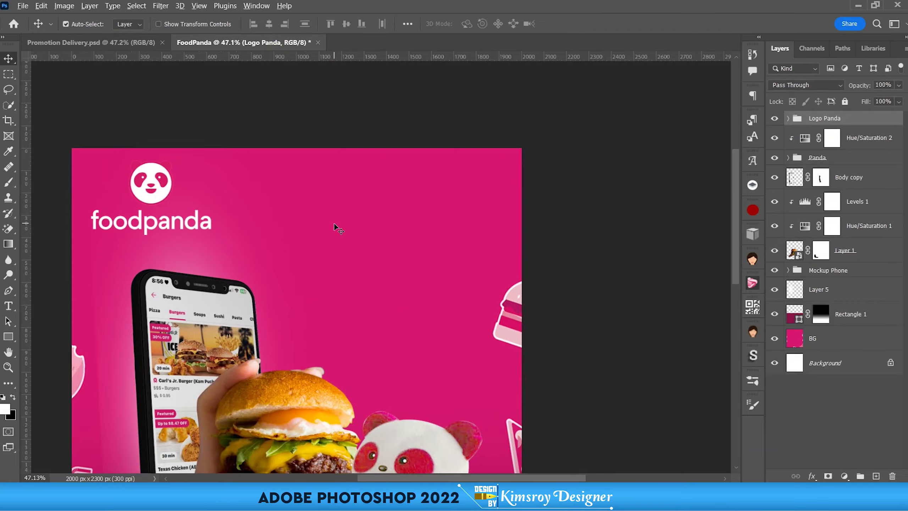
scroll(336, 227, "down", 2)
key("t")
Add the Khmer headline text 'ញ្ជាាញ់ជាប់ចិត្ត' to the poster.
left_click(387, 195)
left_click_drag(425, 232, 372, 228)
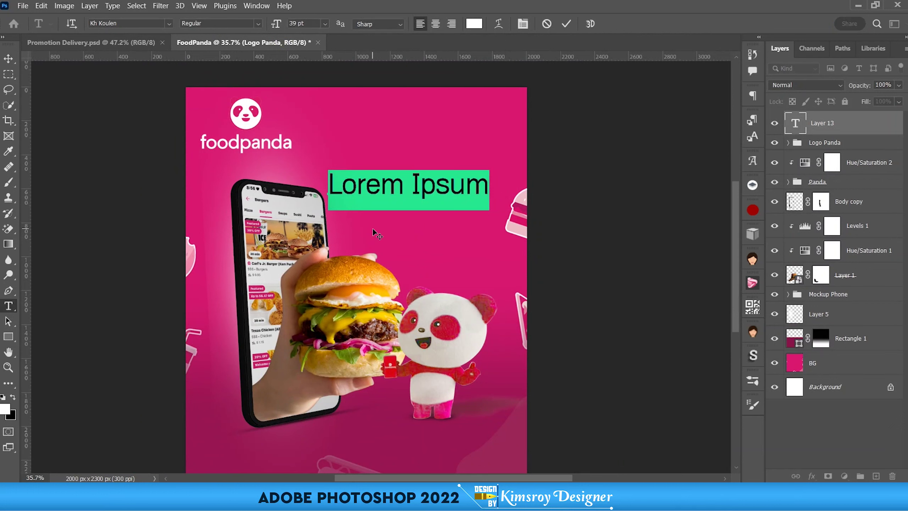
type("ញ្ជា")
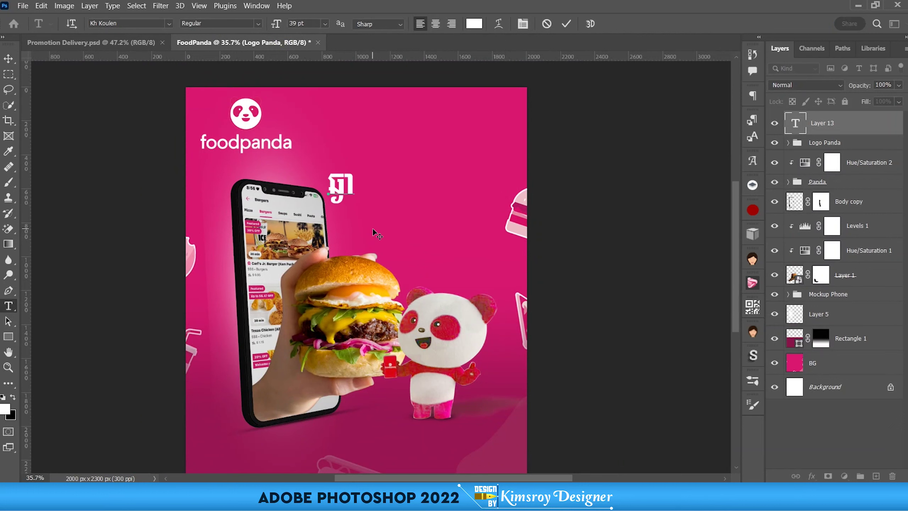
type("ាញ់ជ")
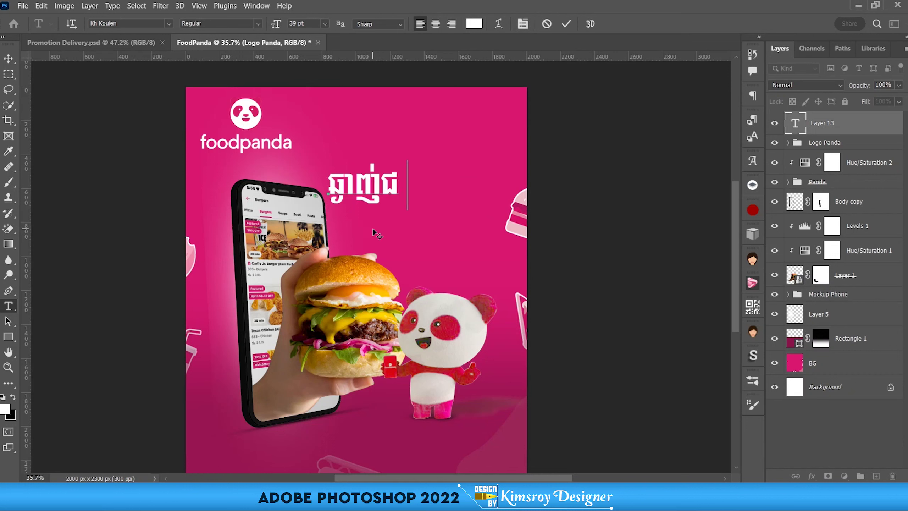
type("ាប់ចិត្ត")
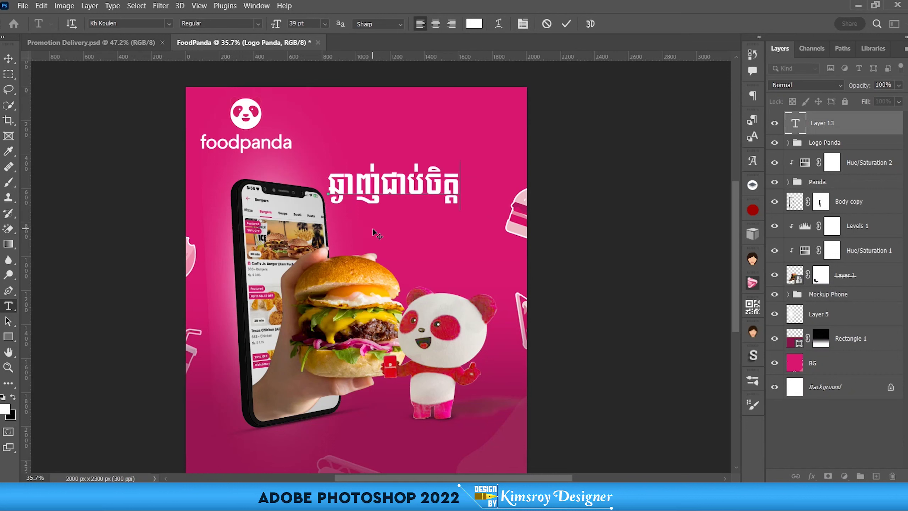
left_click(566, 24)
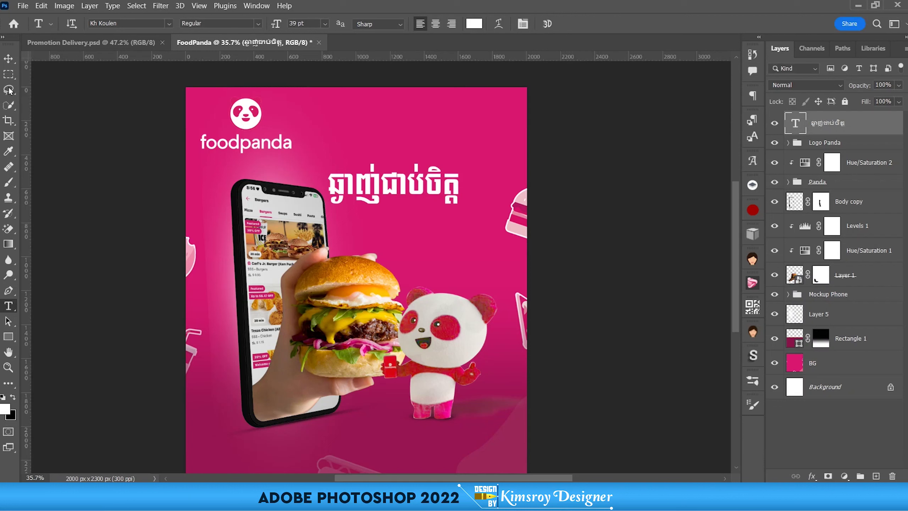
Slant the headline upward, enlarge it, and move it beside the logo.
left_click(8, 59)
key("ctrl+t")
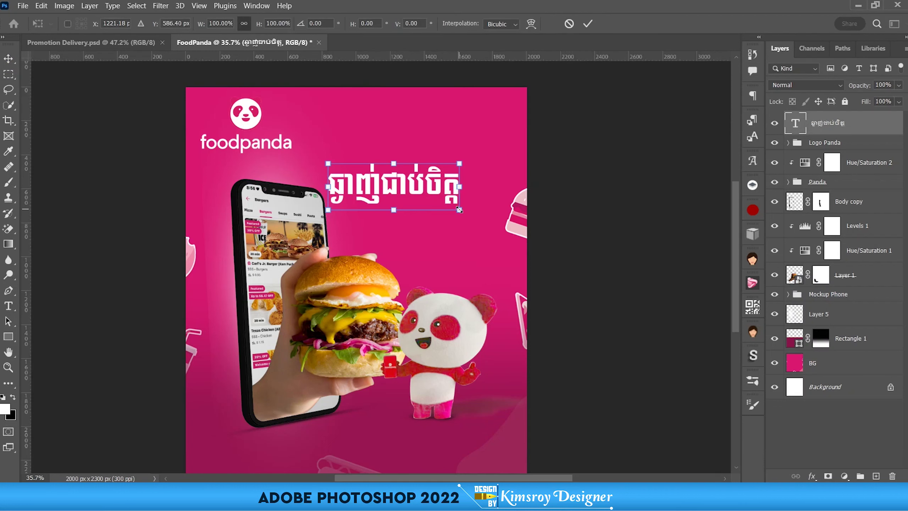
mouse_move(459, 213)
left_mouse_down()
mouse_move(458, 182)
mouse_move(470, 201)
left_mouse_up()
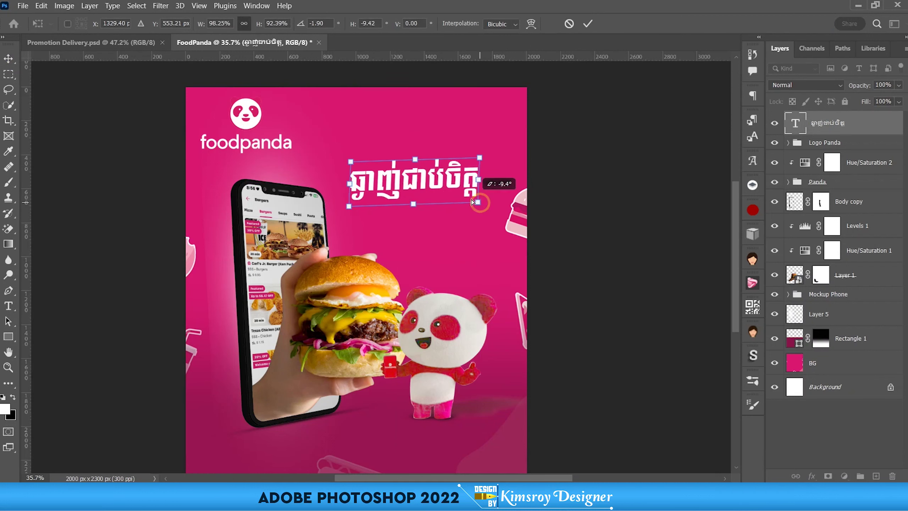
left_click_drag(470, 201, 486, 159)
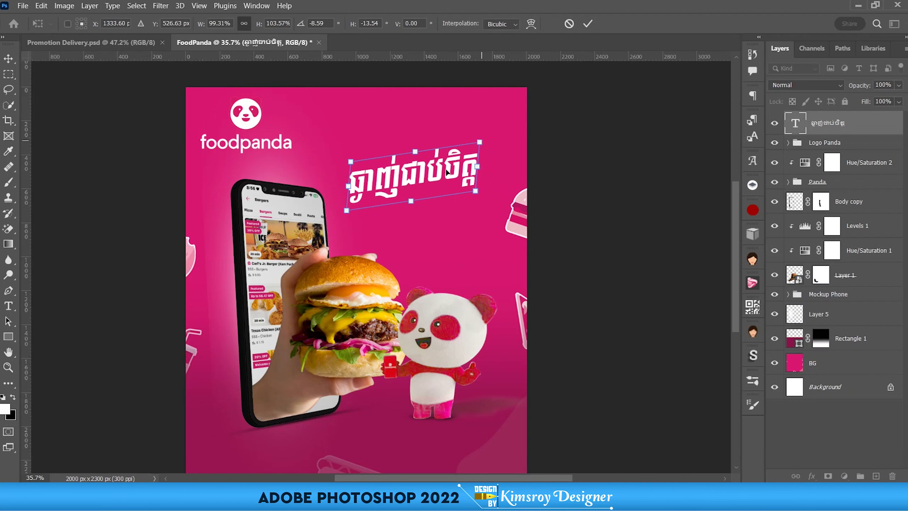
left_click_drag(360, 163, 347, 154)
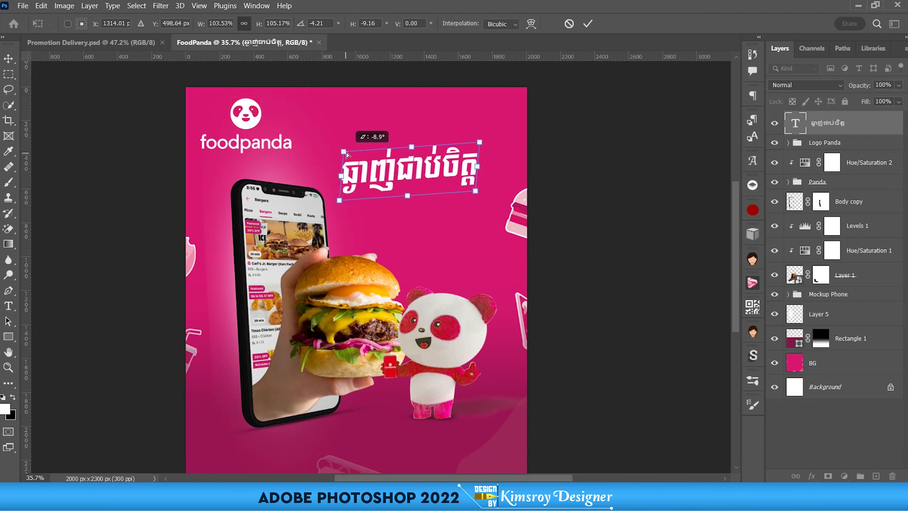
left_click_drag(339, 199, 336, 207)
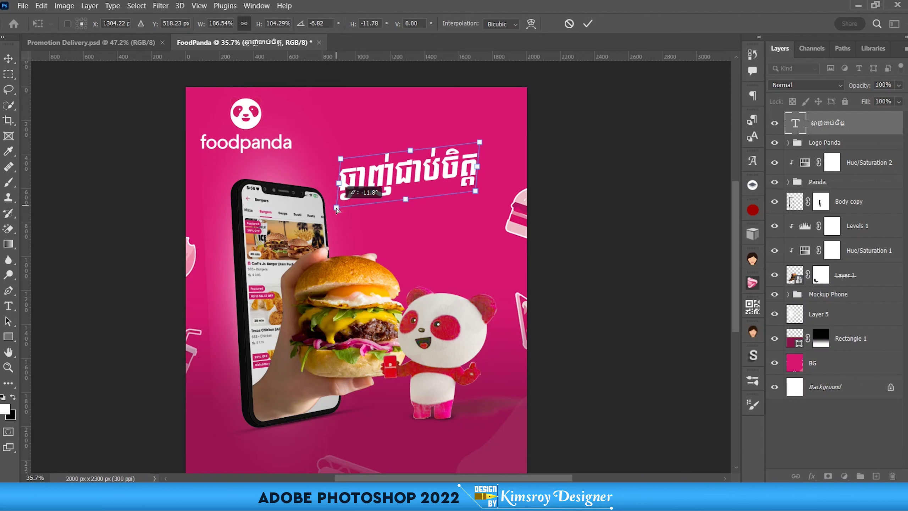
left_click_drag(410, 151, 408, 150)
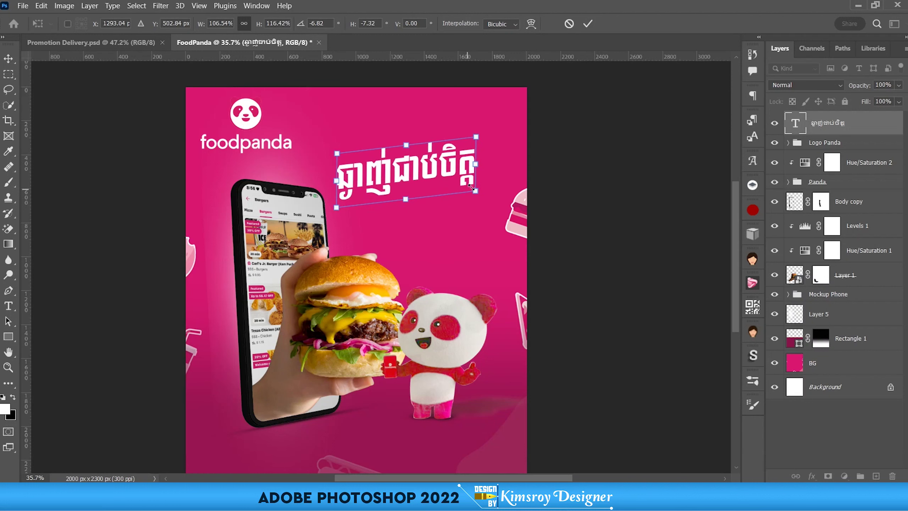
left_click_drag(476, 196, 510, 200)
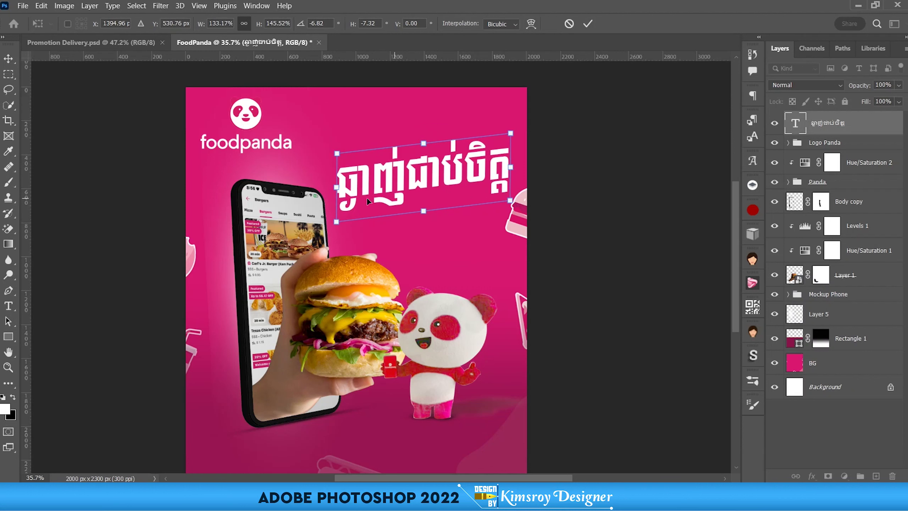
left_click_drag(338, 153, 334, 151)
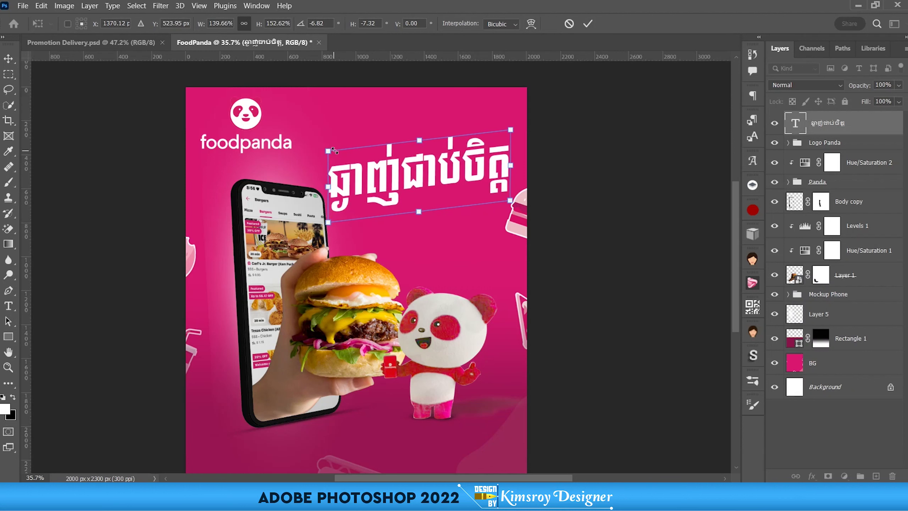
left_click(588, 24)
left_click_drag(470, 171, 465, 162)
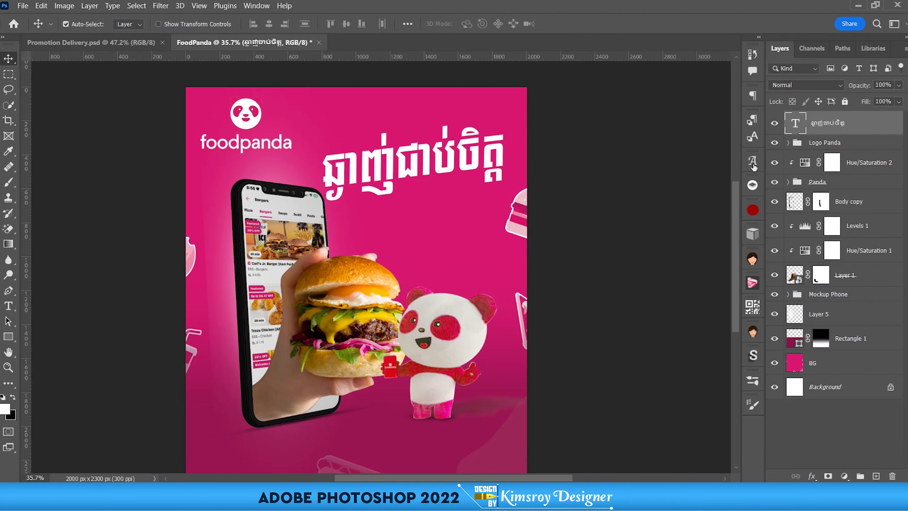
Apply the white embossed style preset to the headline layer.
right_click(436, 144)
left_click(471, 140)
left_click(481, 114)
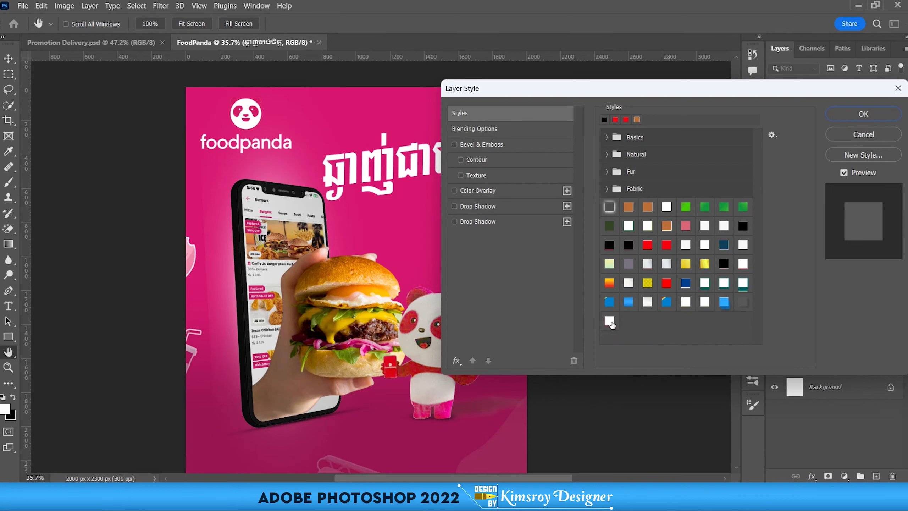
left_click(611, 322)
mouse_move(541, 100)
left_mouse_down()
mouse_move(443, 229)
mouse_move(618, 74)
left_mouse_up()
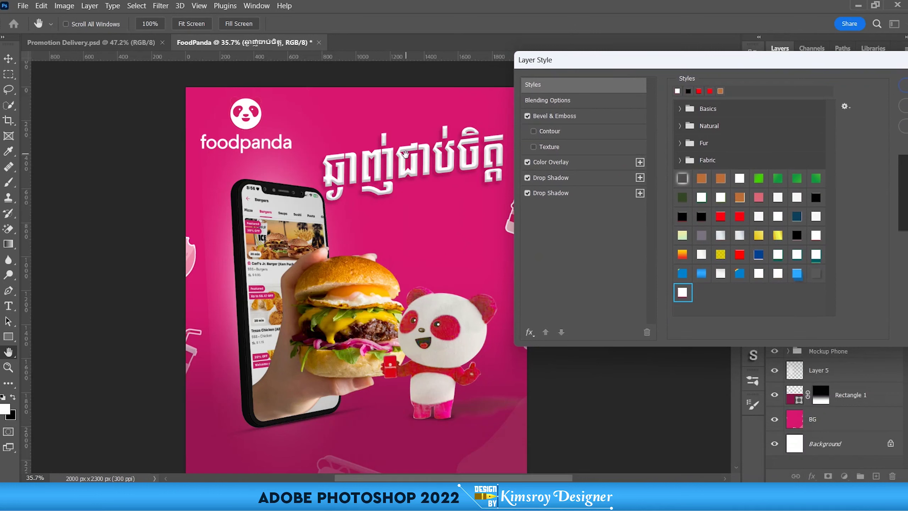
mouse_move(588, 60)
left_mouse_down()
mouse_move(539, 154)
mouse_move(556, 86)
left_mouse_up()
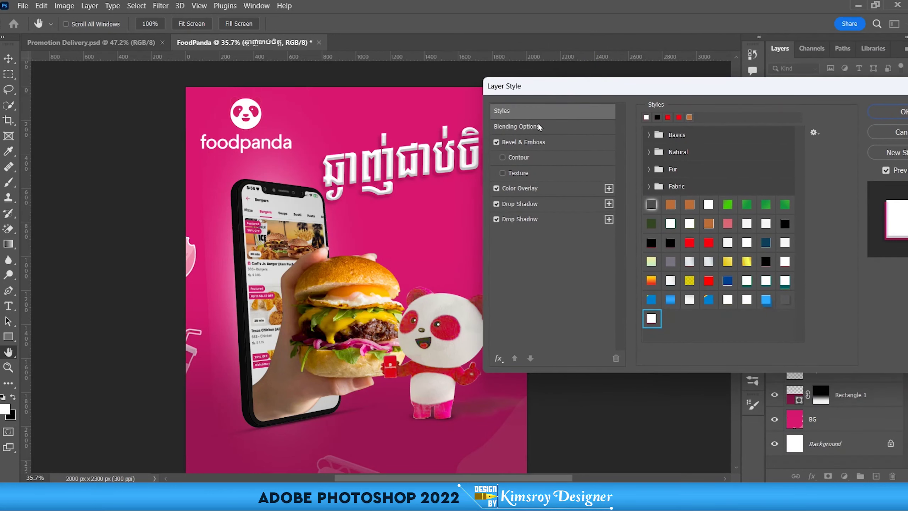
Review Bevel & Emboss, Color Overlay and both Drop Shadows, then confirm the style.
left_click(519, 142)
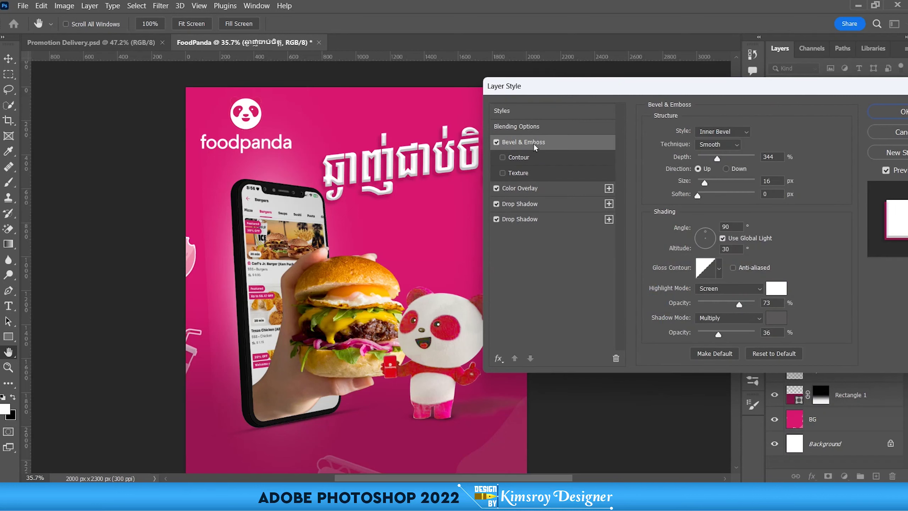
left_click_drag(706, 89, 656, 73)
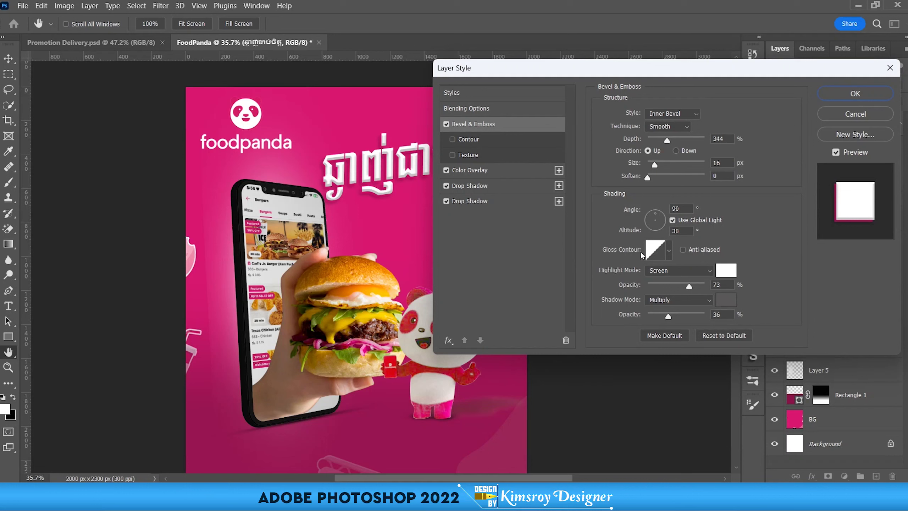
left_click(468, 174)
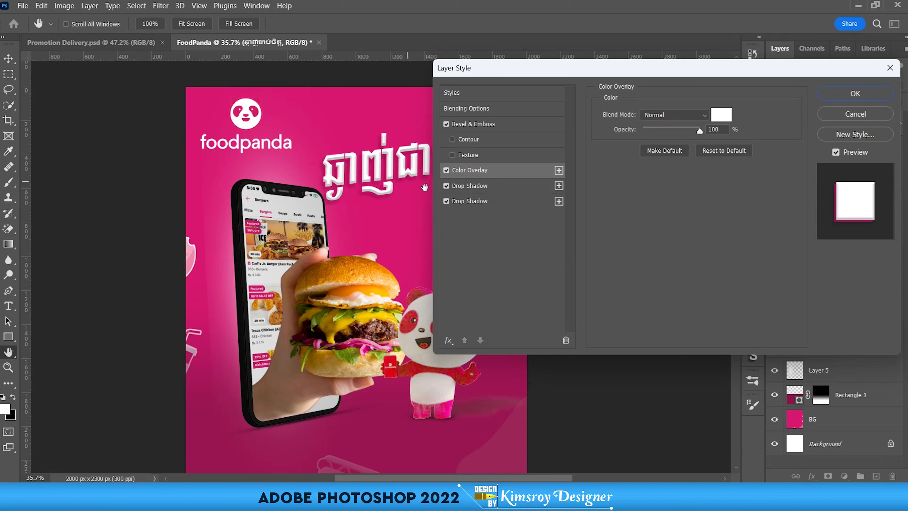
left_click(475, 186)
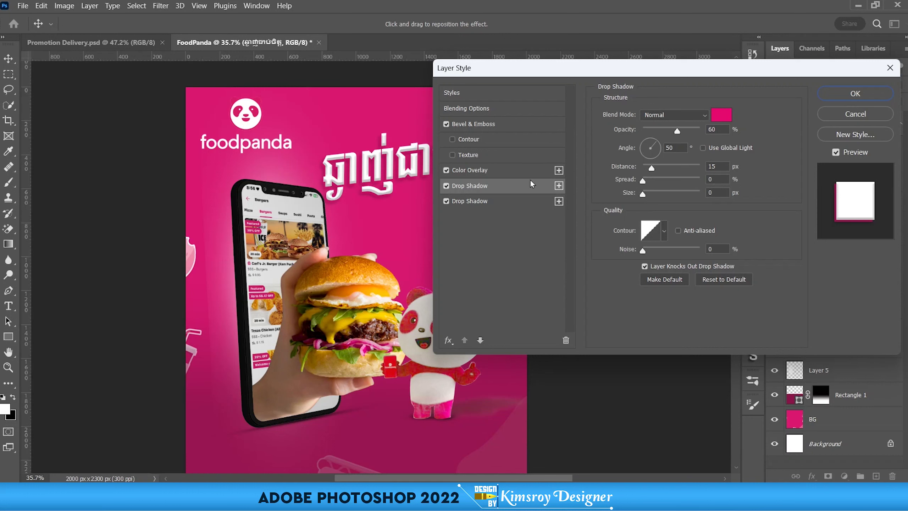
left_click(479, 202)
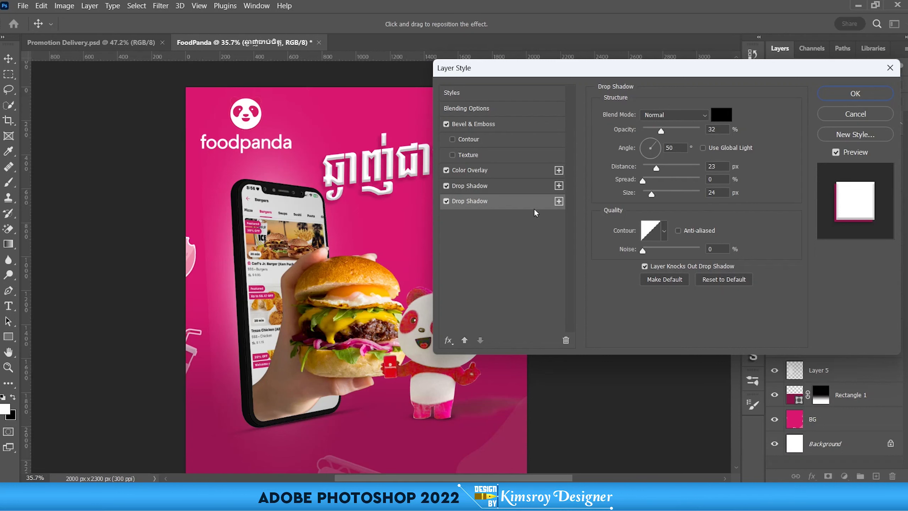
left_click_drag(639, 75, 656, 75)
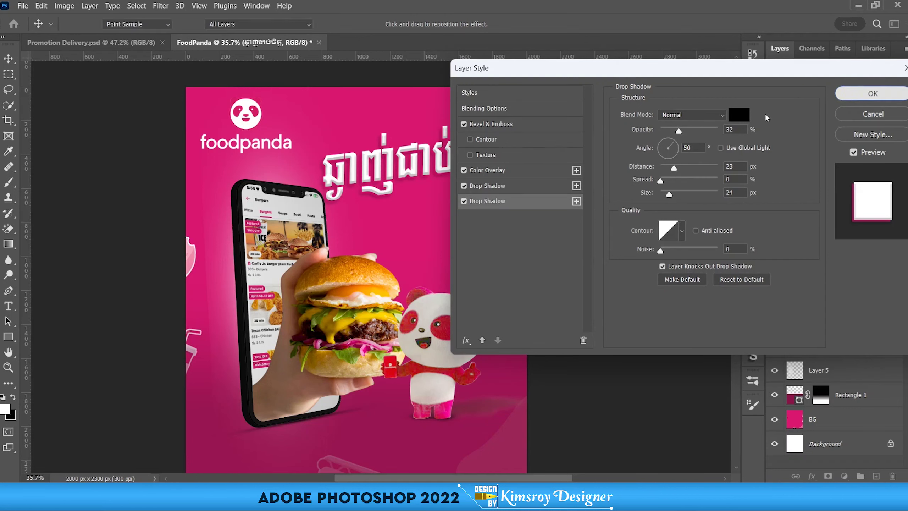
key("Return")
scroll(437, 185, "up", 2)
Switch to the Promotion Delivery document and select its Delivery group.
scroll(432, 172, "up", 3)
scroll(430, 164, "down", 4)
scroll(425, 165, "down", 3)
left_click(80, 40)
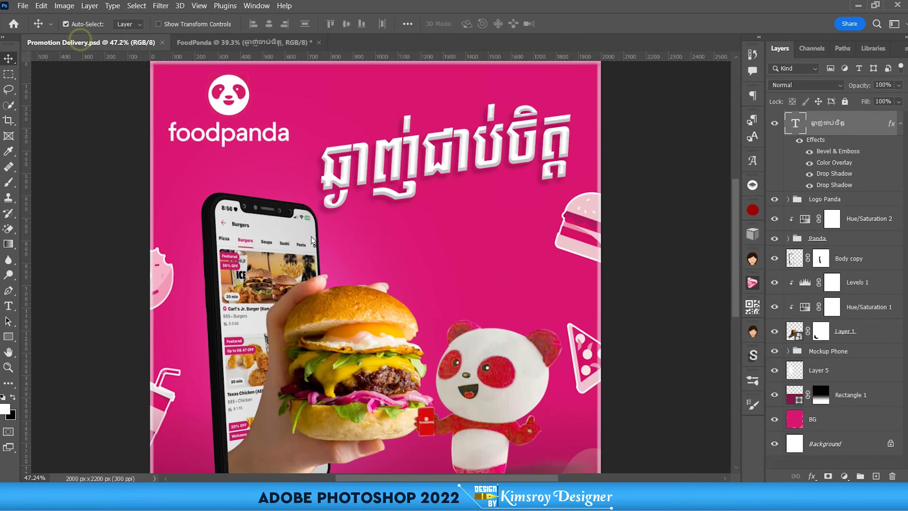
scroll(414, 322, "down", 2)
scroll(411, 384, "down", 2)
scroll(410, 384, "down", 2)
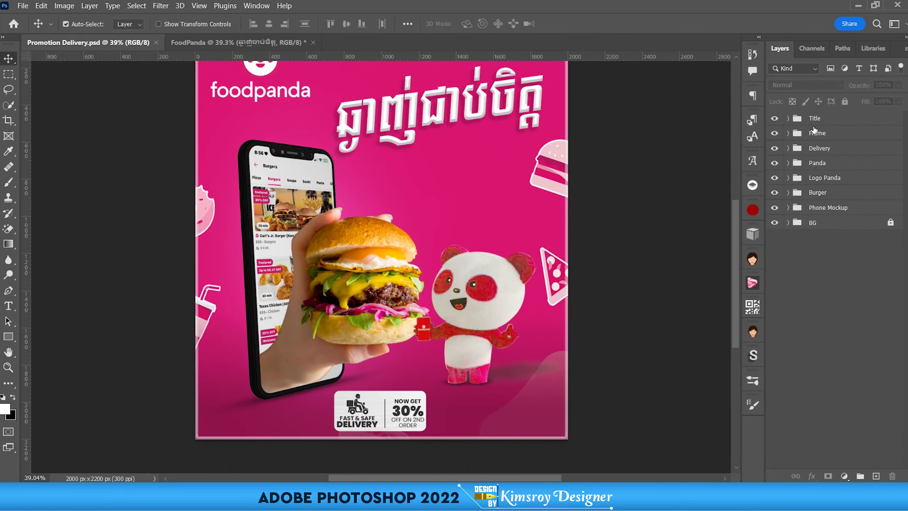
left_click(774, 147)
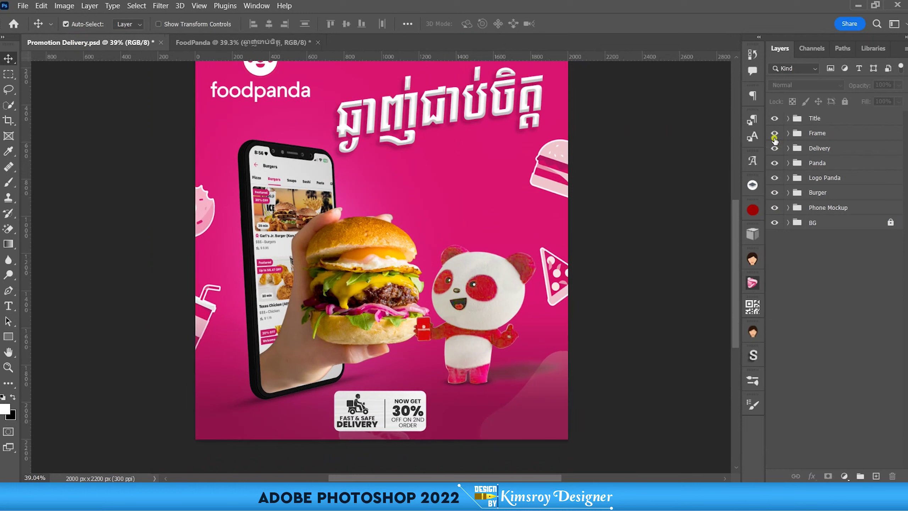
left_click(778, 154)
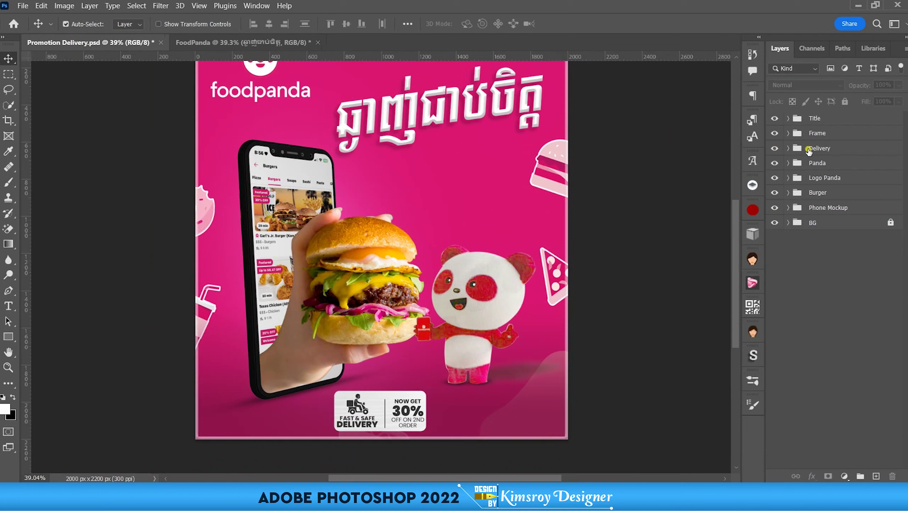
Drag the Delivery group into the FoodPanda poster and free-transform it toward the bottom.
left_click_drag(831, 147, 655, 120)
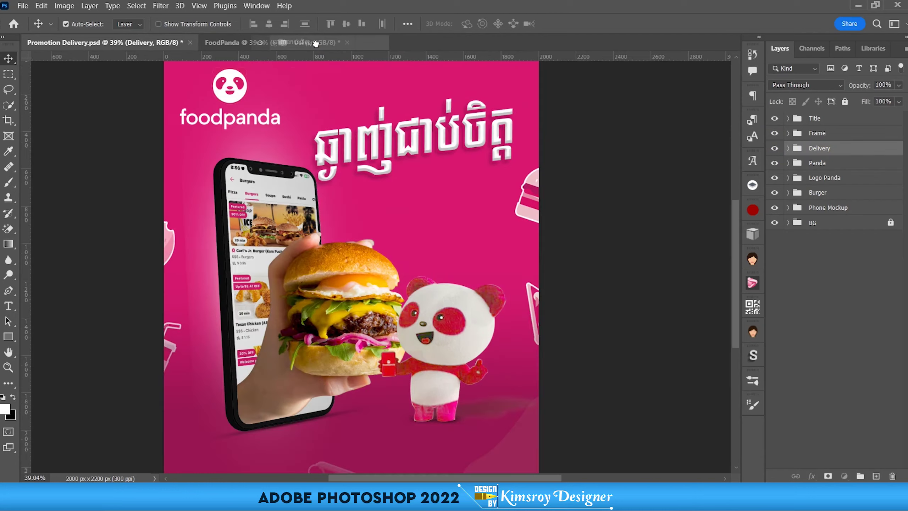
left_click_drag(655, 119, 326, 407)
scroll(326, 407, "down", 1)
scroll(335, 372, "down", 1)
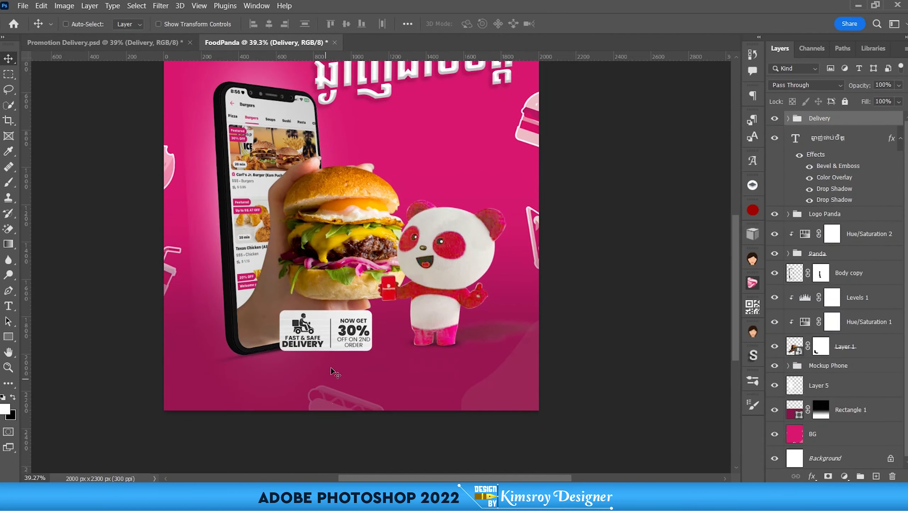
key("ctrl+t")
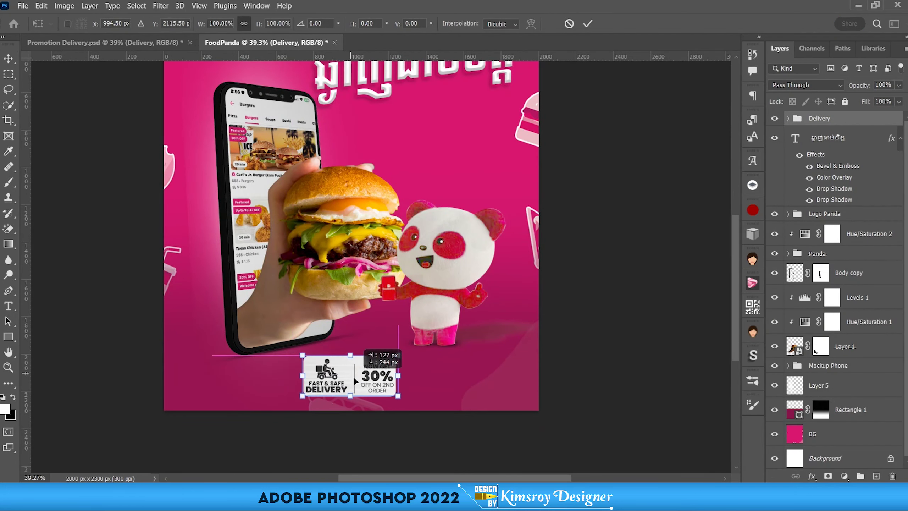
left_click_drag(332, 329, 356, 381)
left_click(588, 24)
scroll(385, 345, "up", 2)
key("Up")
key("Up")
key("Up")
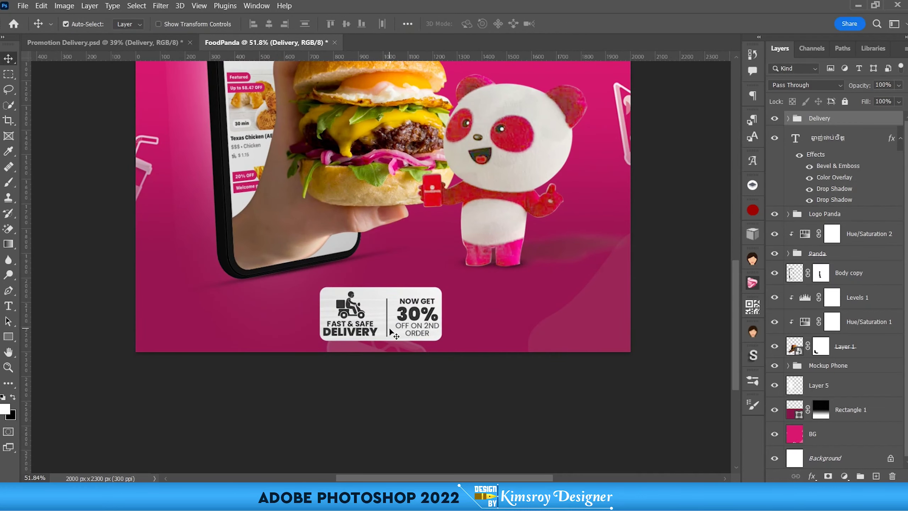
scroll(392, 326, "up", 2)
left_click_drag(386, 363, 380, 359)
scroll(380, 358, "up", 2)
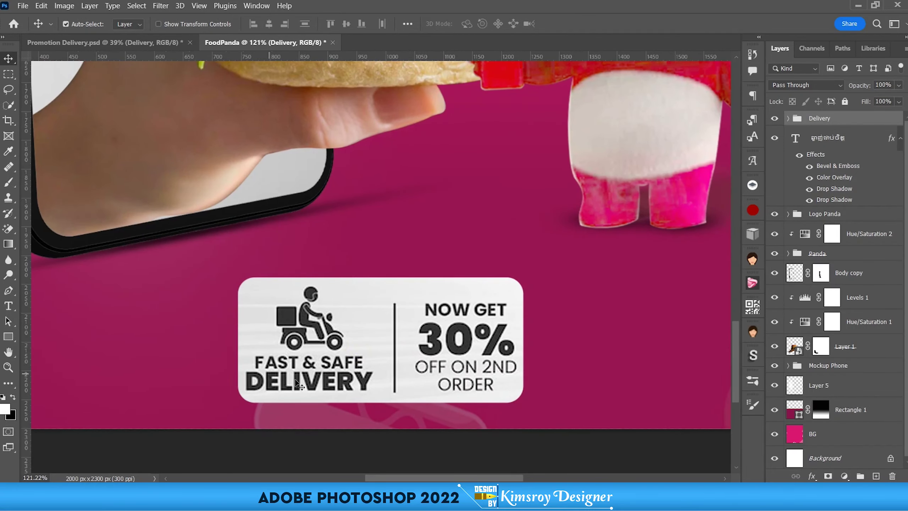
scroll(374, 309, "down", 2)
scroll(380, 305, "down", 3)
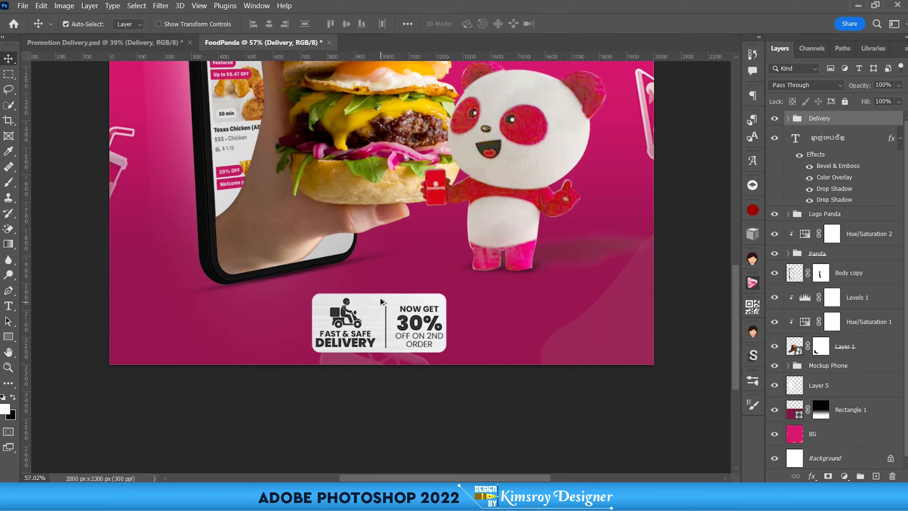
scroll(378, 193, "down", 1)
scroll(378, 194, "down", 2)
scroll(382, 204, "up", 2)
scroll(384, 212, "up", 2)
scroll(386, 214, "down", 1)
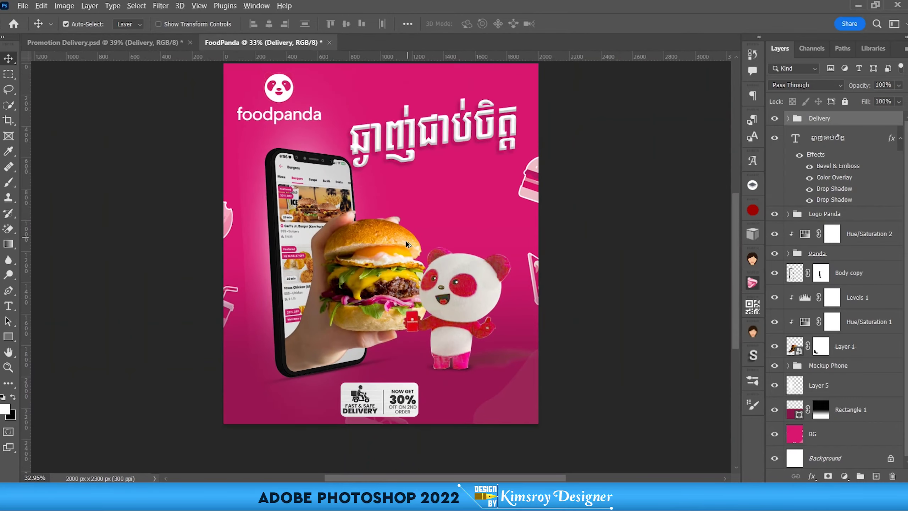
scroll(405, 240, "up", 1)
scroll(431, 209, "down", 1)
scroll(470, 356, "up", 1)
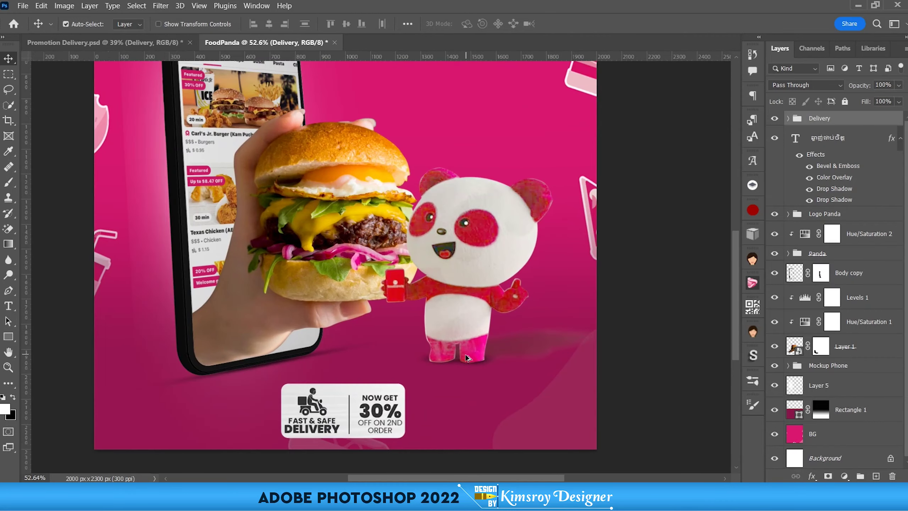
scroll(477, 361, "up", 1)
scroll(478, 361, "up", 1)
scroll(466, 378, "up", 1)
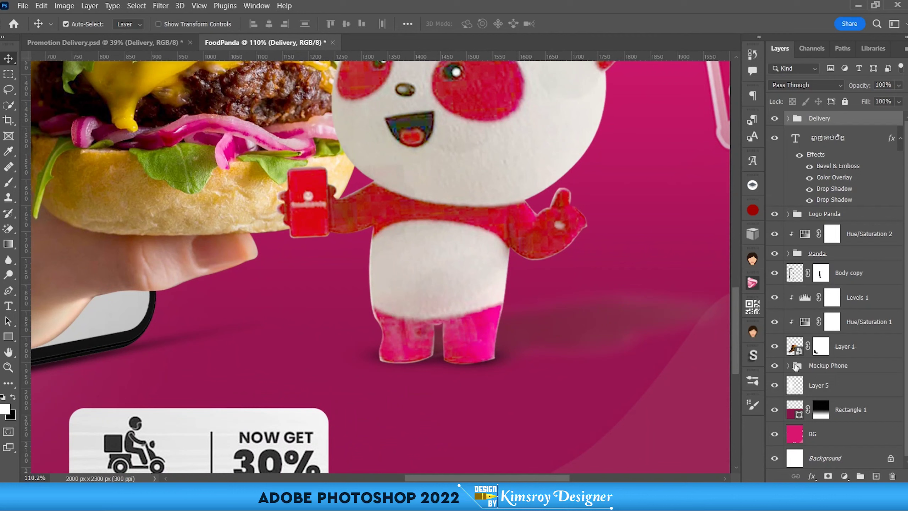
Lower Layer 4 copy and Layer 4 in the Panda group to about 45% opacity.
left_click(489, 362)
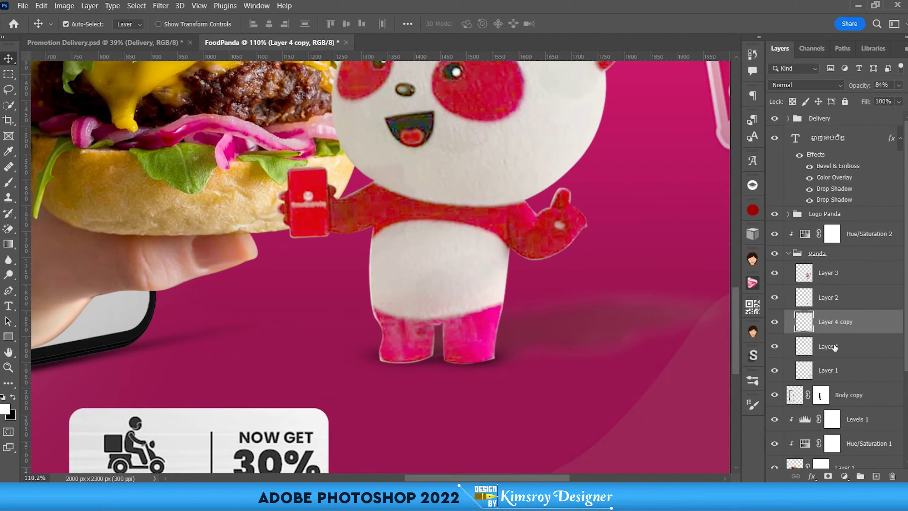
left_click(774, 287)
left_click(774, 287)
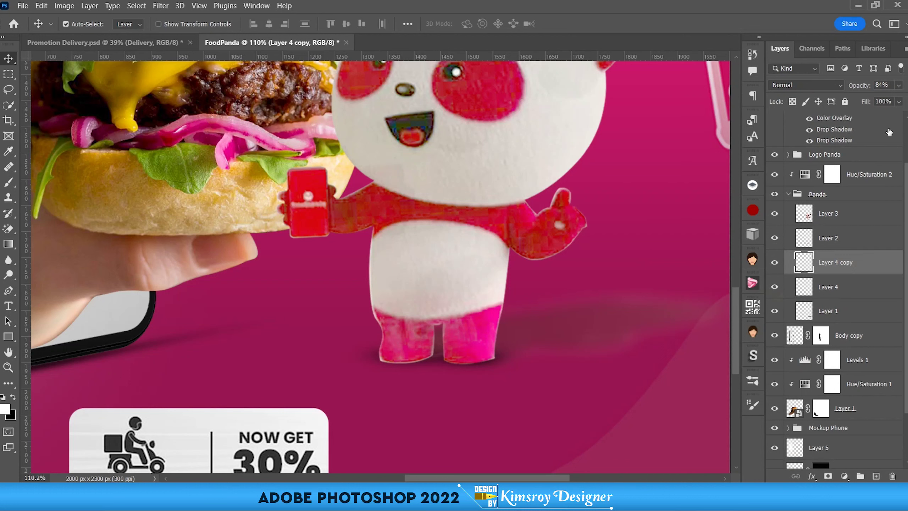
left_click(828, 288, "shift")
left_click(898, 86)
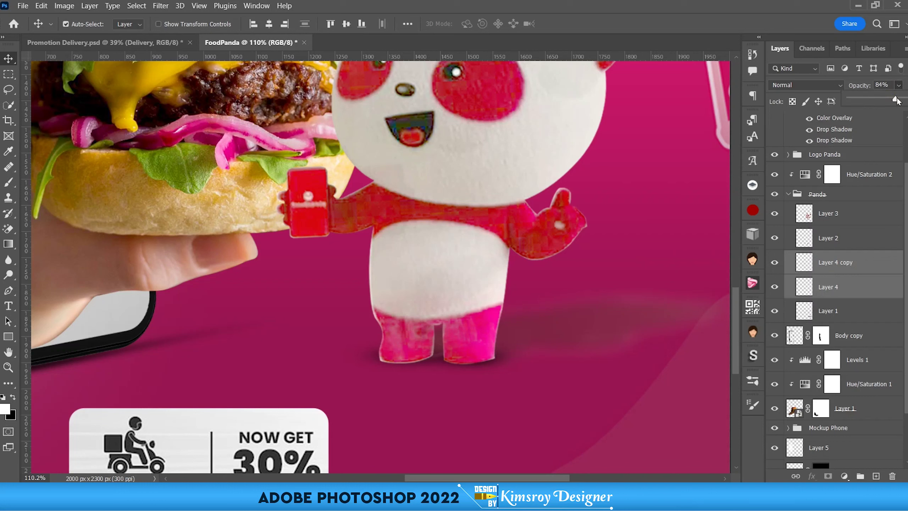
left_click_drag(899, 94, 876, 100)
Select only Layer 4 copy and look through the Layers panel.
left_click(854, 265)
scroll(411, 310, "down", 5)
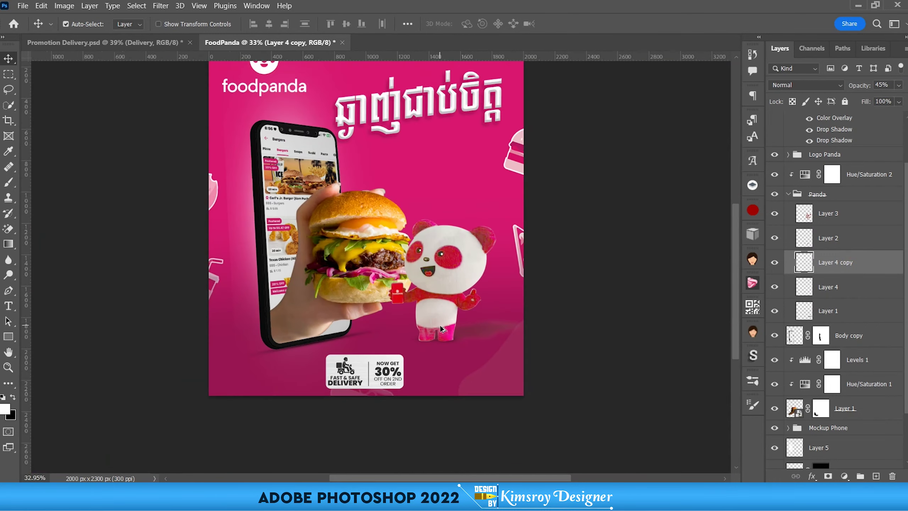
scroll(325, 227, "down", 2)
scroll(304, 232, "down", 3)
scroll(325, 178, "up", 3)
scroll(325, 179, "down", 2)
scroll(325, 179, "down", 1)
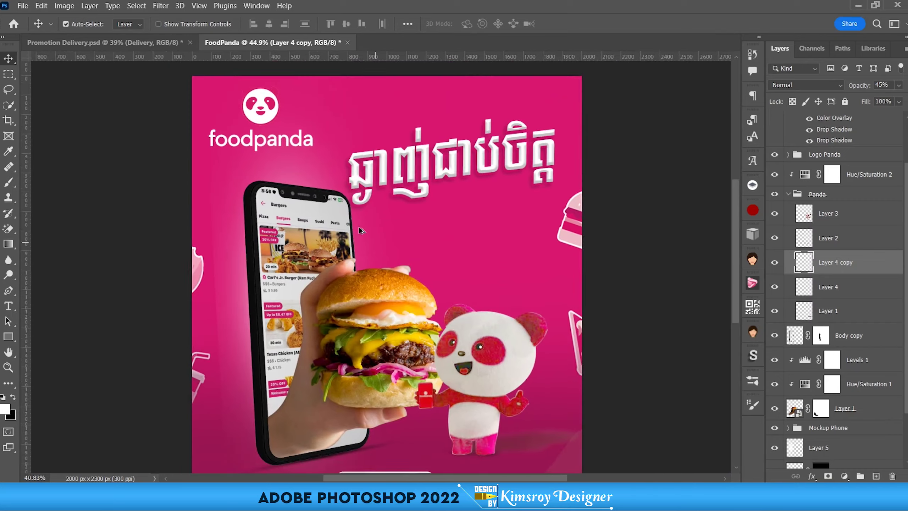
scroll(325, 179, "down", 1)
Compare with the Promotion Delivery poster, then return to FoodPanda and collapse the Panda group.
left_click(104, 42)
scroll(317, 181, "down", 1)
scroll(317, 182, "down", 1)
scroll(317, 182, "up", 1)
scroll(317, 181, "down", 1)
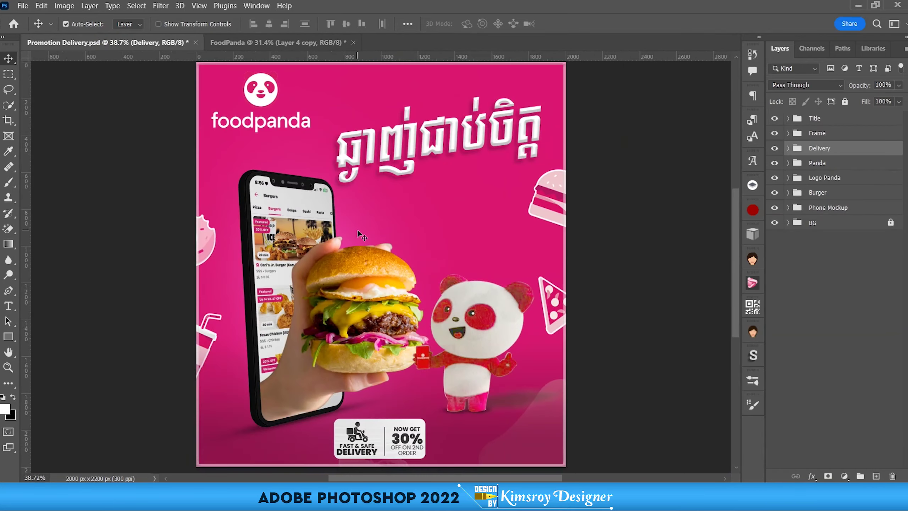
left_click(277, 41)
left_click_drag(356, 205, 312, 170)
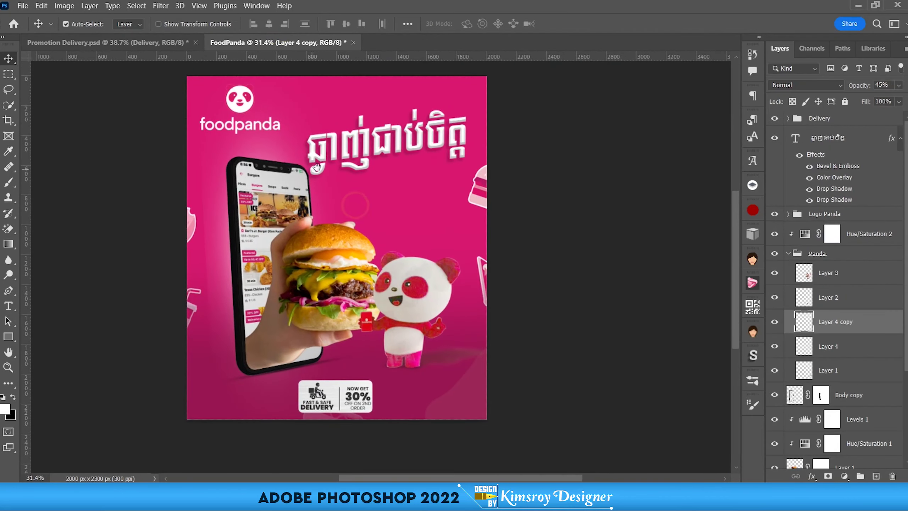
left_click(787, 253)
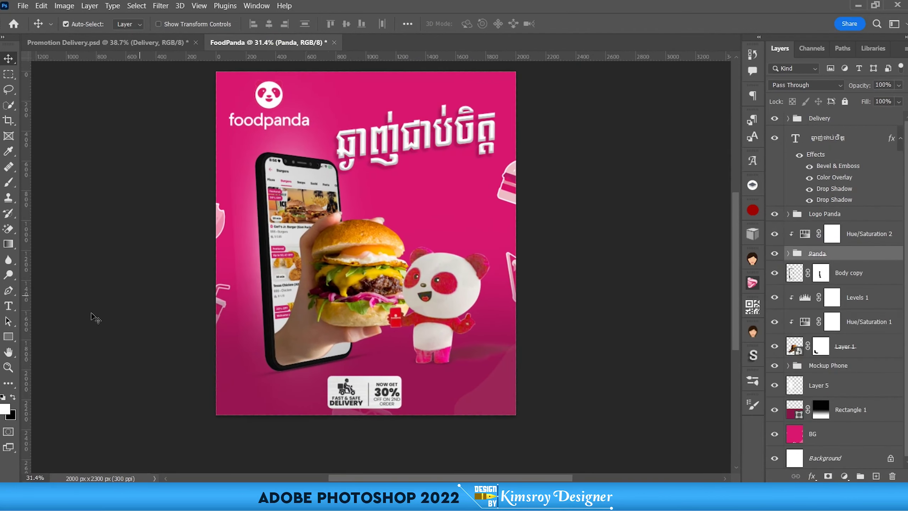
Set the Rectangle Tool to no fill and a white stroke.
left_click(8, 336)
left_click(49, 333)
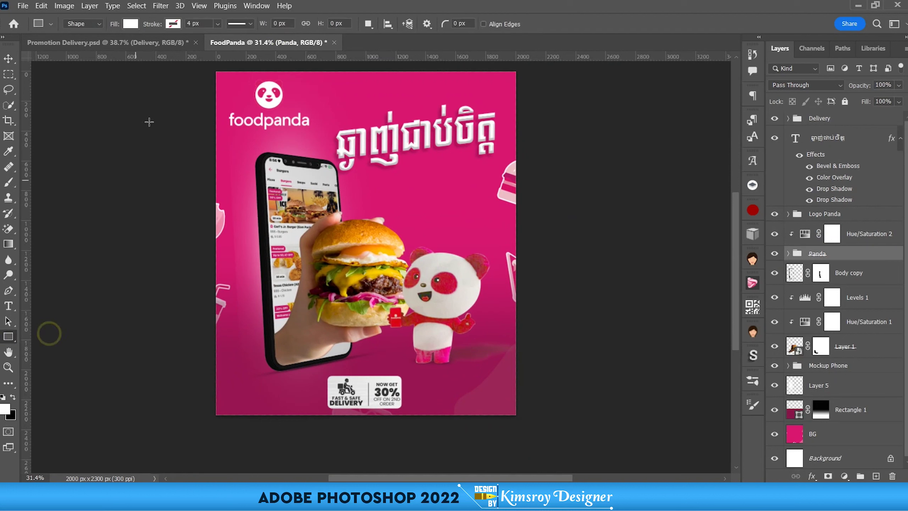
left_click(131, 25)
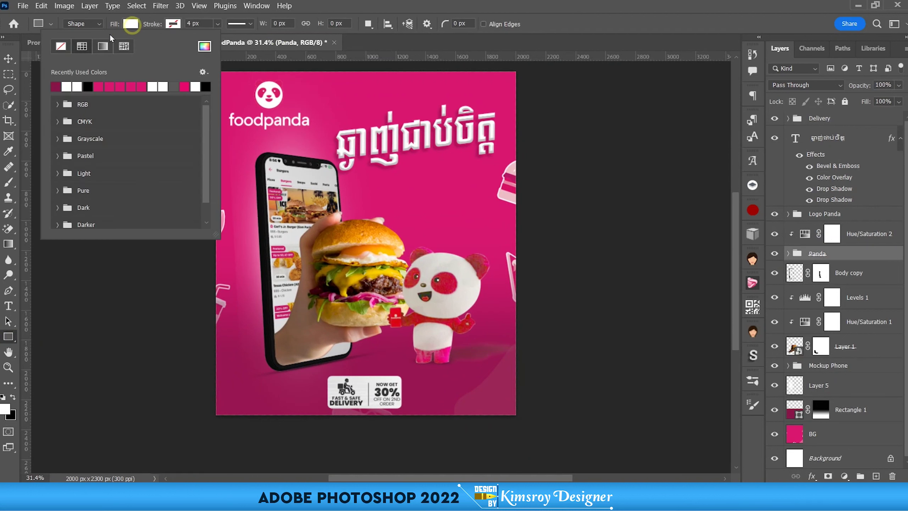
left_click(62, 48)
left_click(173, 24)
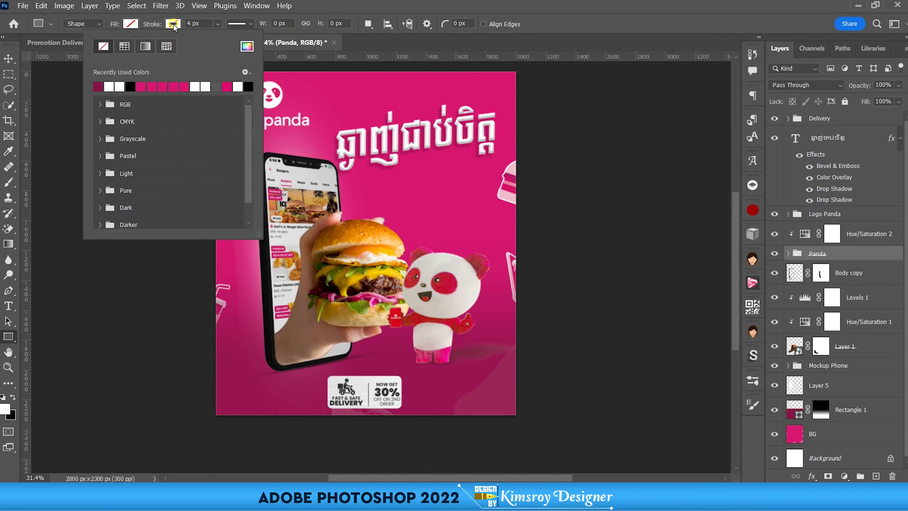
left_click(110, 87)
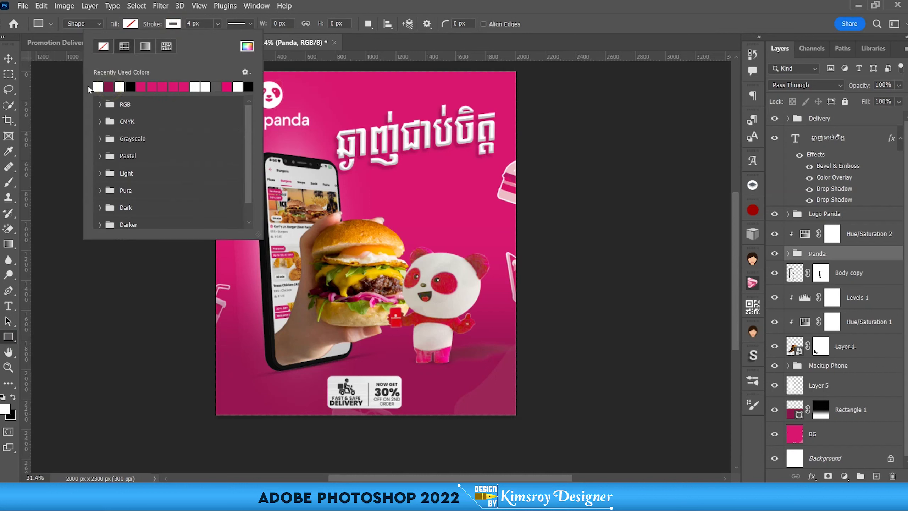
left_click(416, 40)
Draw a white-outlined rectangle covering the whole poster and thicken its stroke.
mouse_move(216, 73)
left_mouse_down()
mouse_move(265, 142)
mouse_move(515, 414)
left_mouse_up()
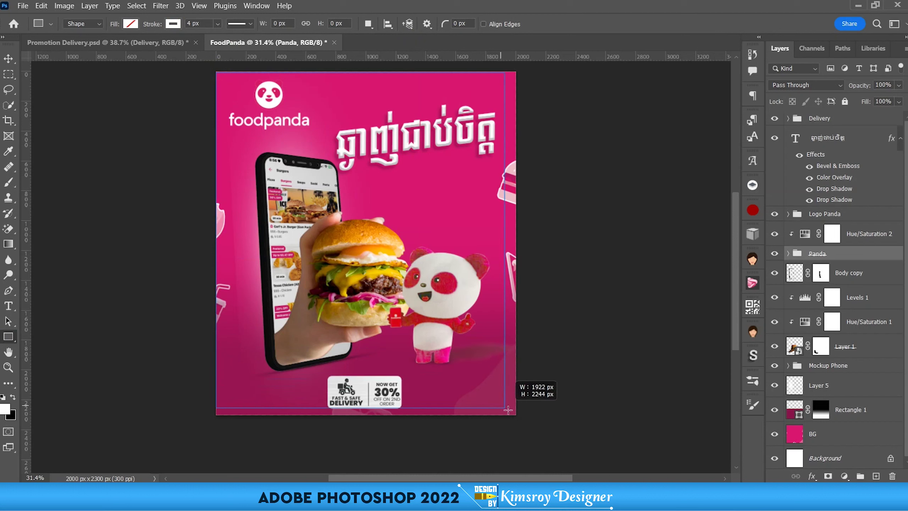
left_click_drag(514, 413, 515, 414)
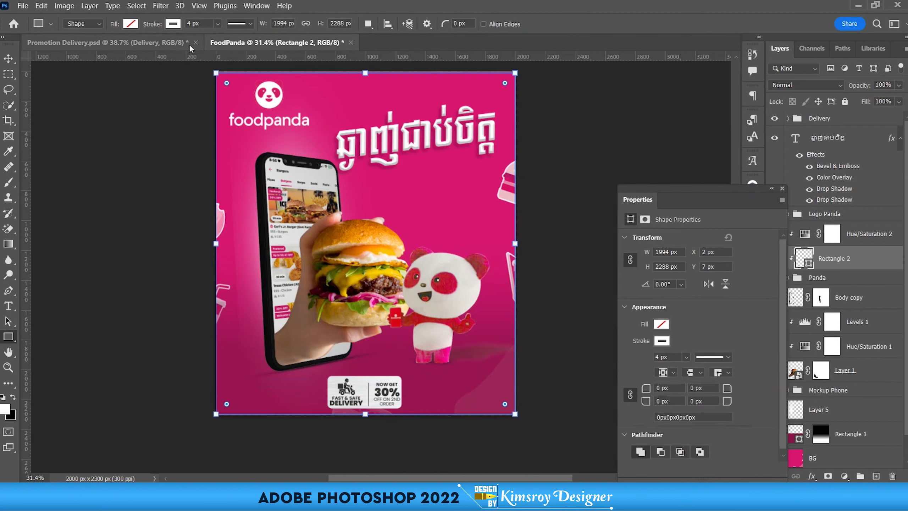
left_click(217, 23)
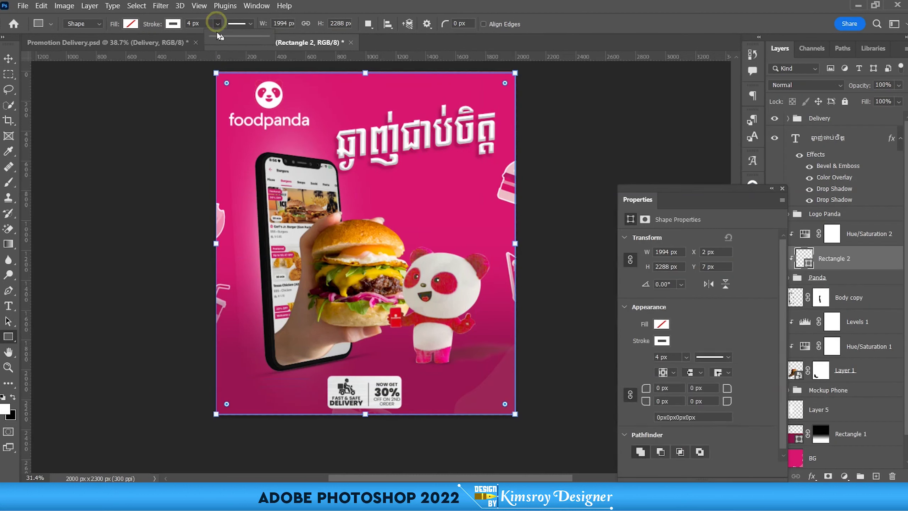
left_click_drag(224, 39, 231, 38)
left_click_drag(232, 40, 233, 42)
left_click(781, 189)
Move Rectangle 2 above all other layers and set its stroke to about 26 px.
left_click_drag(851, 257, 812, 111)
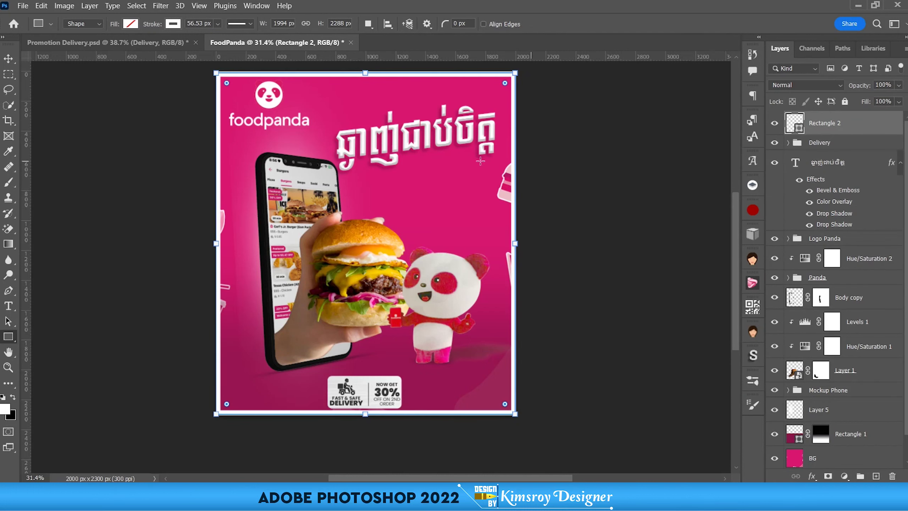
left_click(217, 24)
left_click_drag(224, 37, 218, 39)
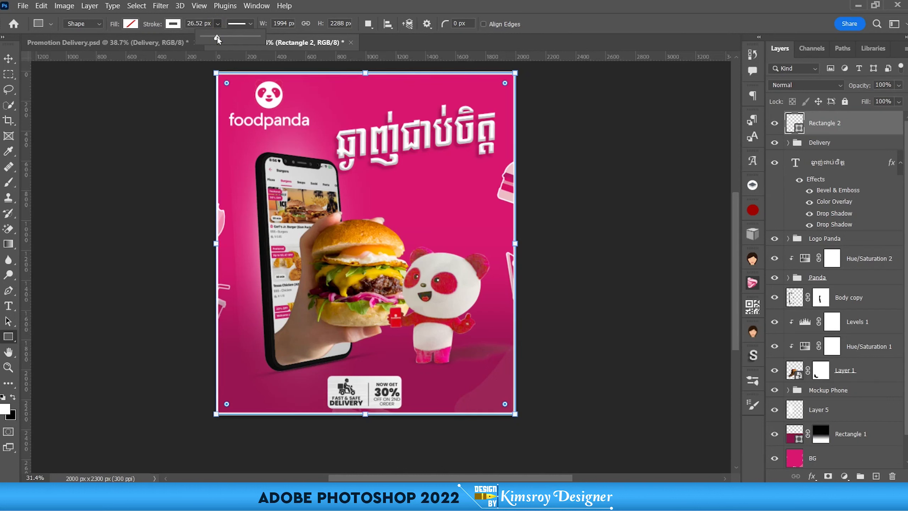
left_click(9, 58)
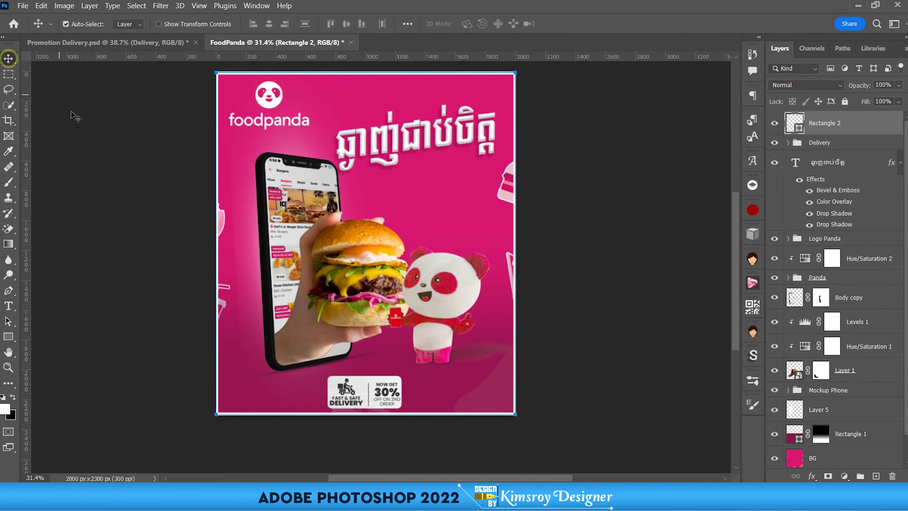
left_click(135, 168)
left_click(832, 126)
double_click(874, 126)
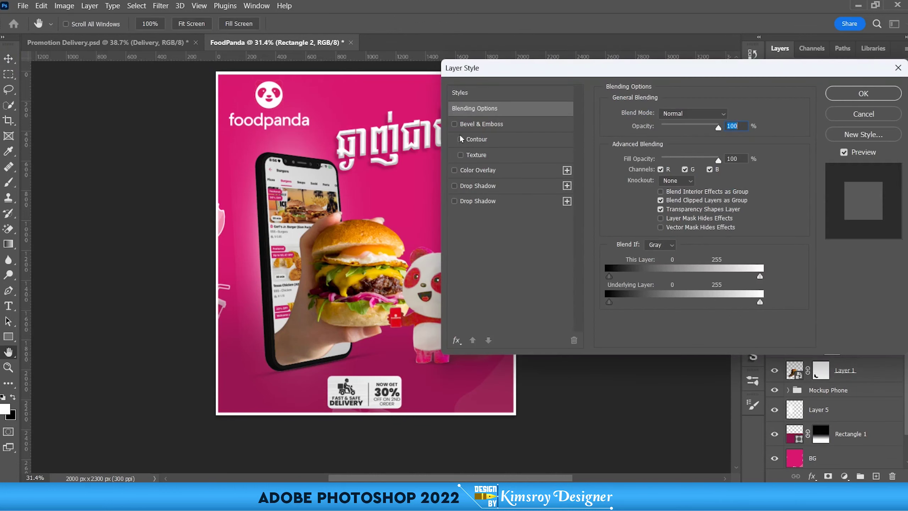
Add Bevel & Emboss to the frame and set its layer opacity to 60%.
left_click(486, 124)
mouse_move(519, 68)
left_mouse_down()
mouse_move(409, 260)
mouse_move(448, 179)
left_mouse_up()
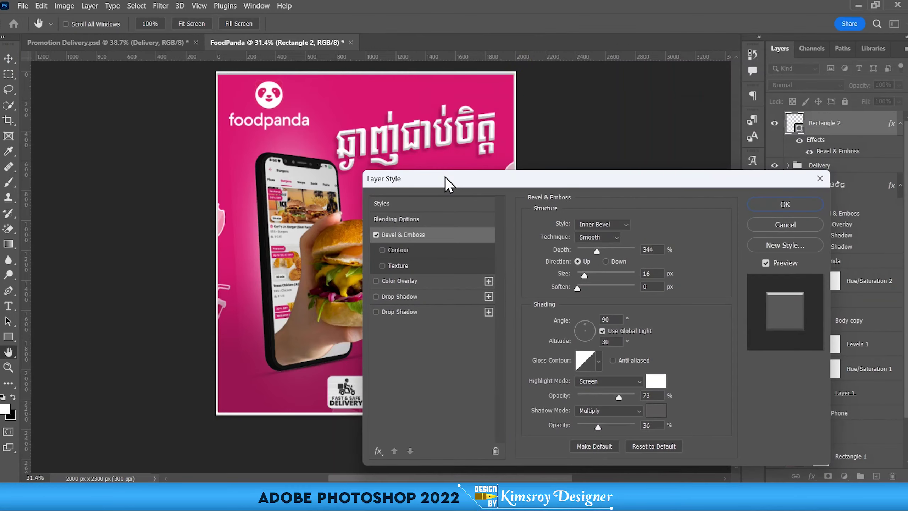
left_click(757, 205)
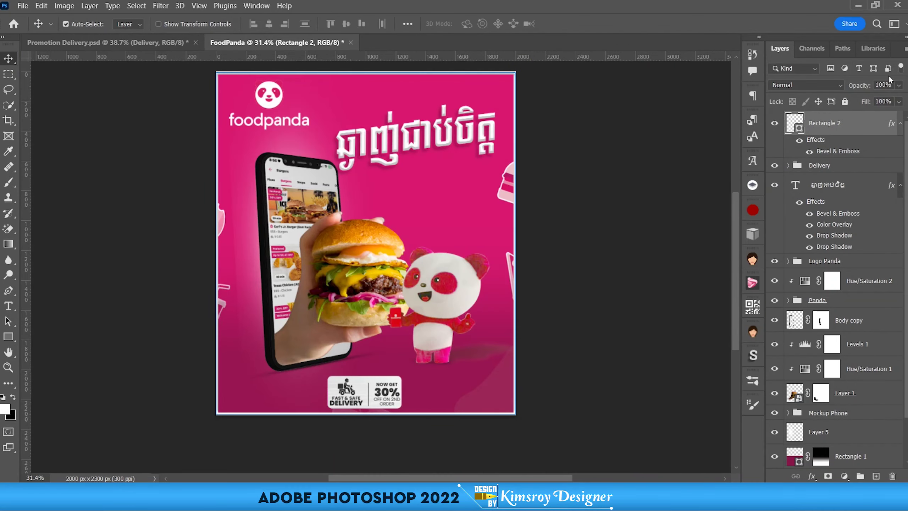
left_click(899, 85)
left_click_drag(900, 98, 895, 100)
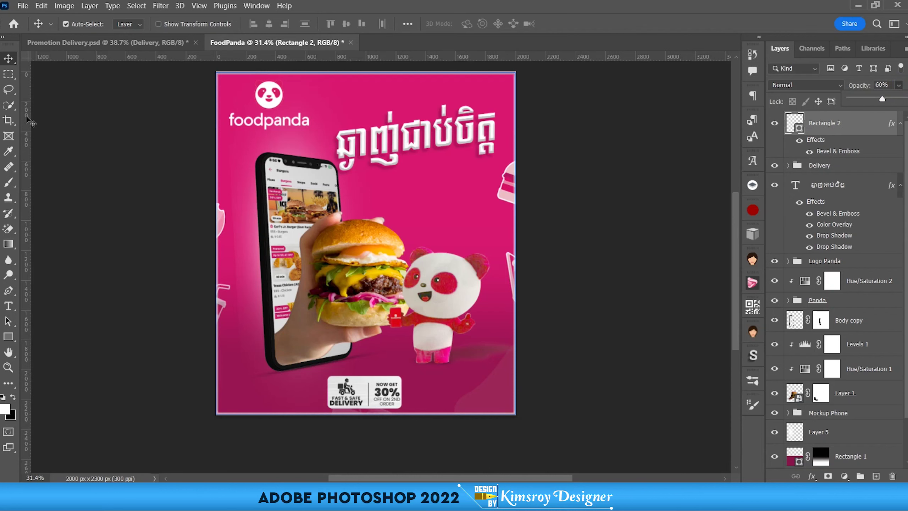
left_click(77, 102)
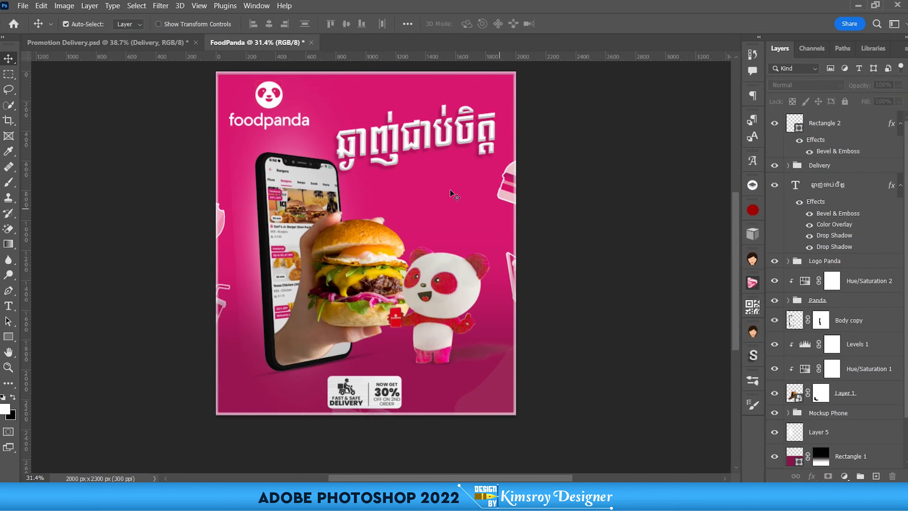
Pan and zoom around the poster to review the burger and panda.
scroll(492, 207, "up", 5)
mouse_move(234, 292)
left_mouse_down()
mouse_move(377, 227)
mouse_move(352, 359)
left_mouse_up()
scroll(339, 202, "down", 2)
scroll(354, 185, "down", 1)
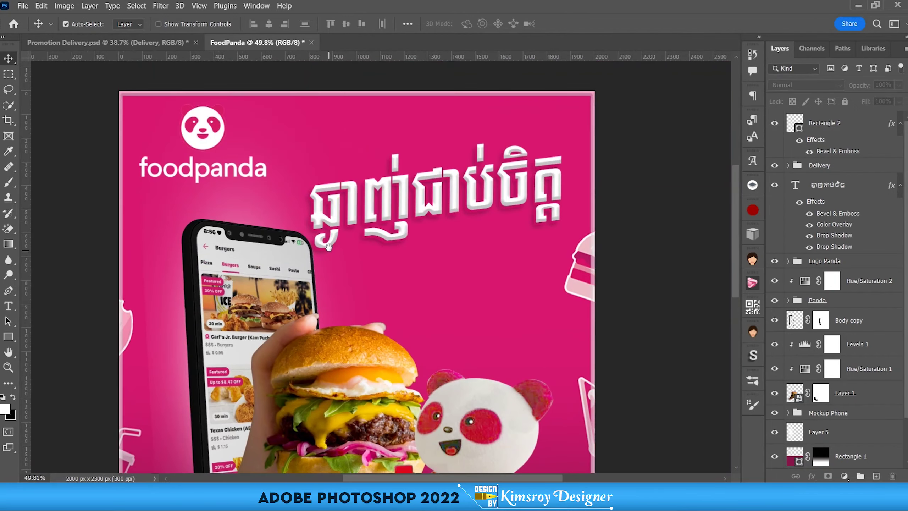
scroll(362, 173, "down", 1)
scroll(362, 172, "down", 3)
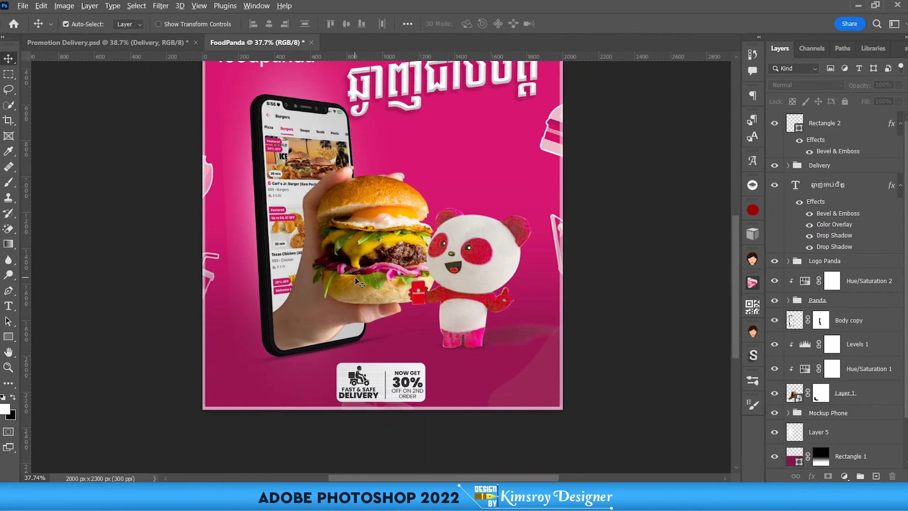
scroll(354, 276, "up", 2)
left_click_drag(356, 229, 342, 265)
scroll(343, 263, "down", 2)
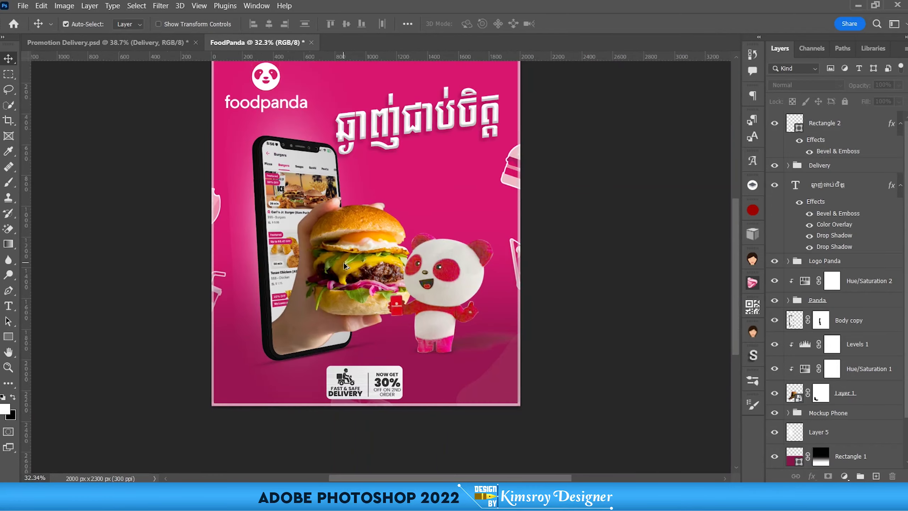
left_click(440, 205)
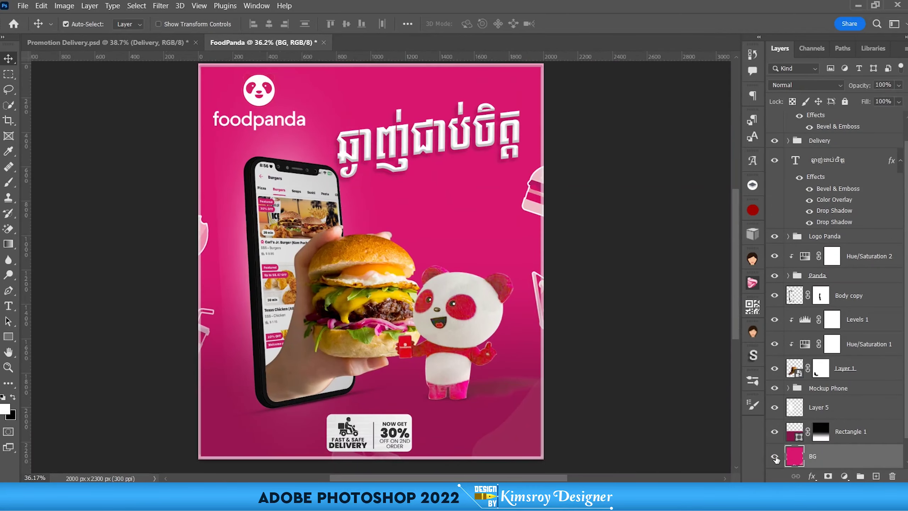
Open the BG layer's layer effects and add a Pattern Overlay.
left_click(774, 457)
left_click(774, 456)
double_click(874, 456)
left_click_drag(522, 71, 493, 83)
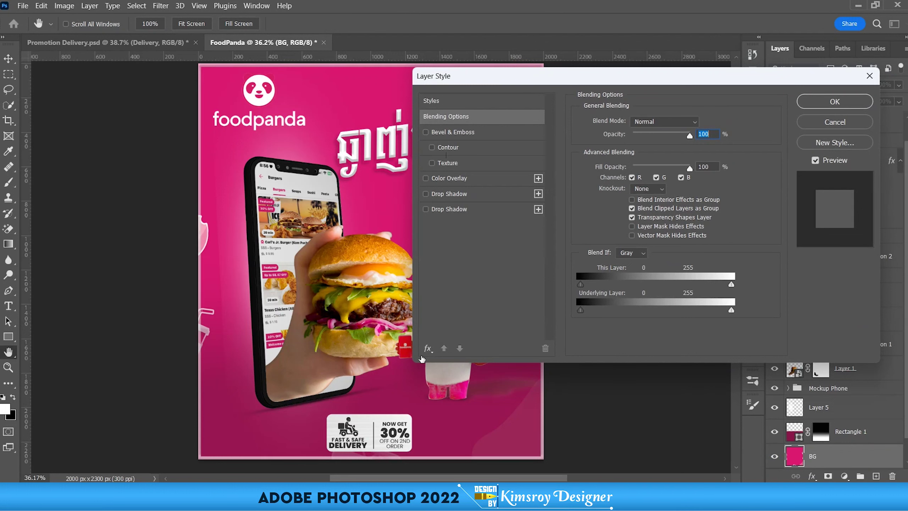
left_click(427, 352)
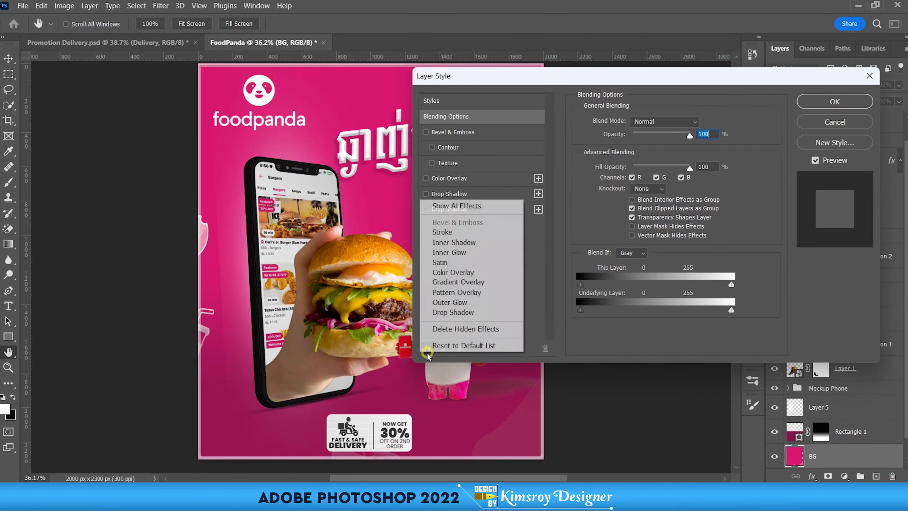
left_click(447, 291)
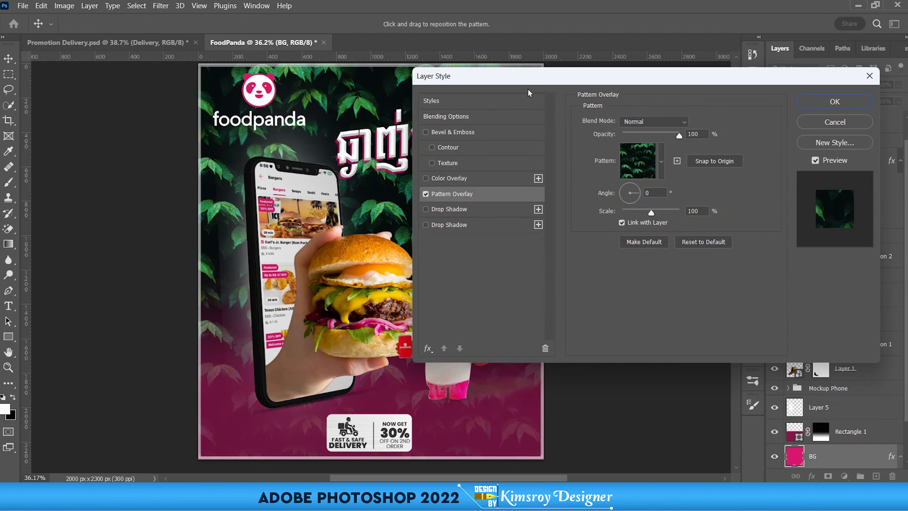
left_click_drag(535, 76, 543, 75)
Use the GFX-Patterns1 dot pattern with Multiply blending at about 41% scale.
left_click(668, 158)
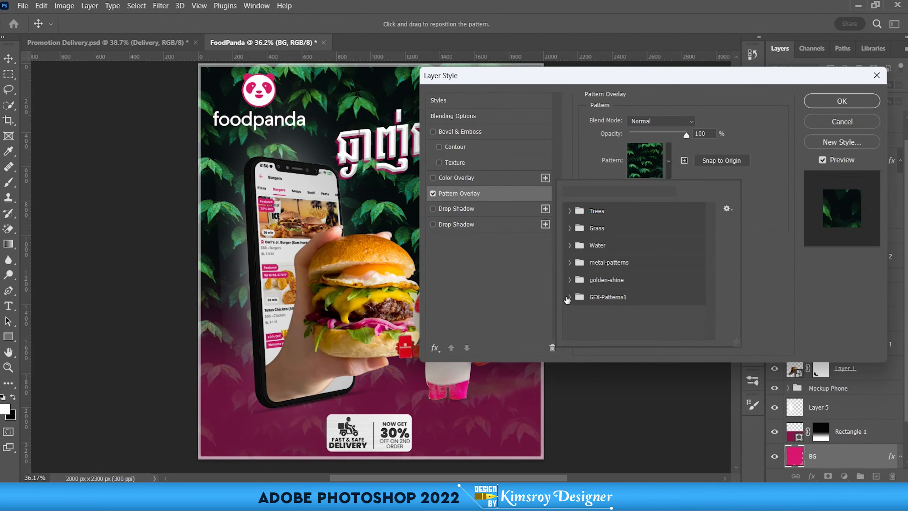
left_click(570, 297)
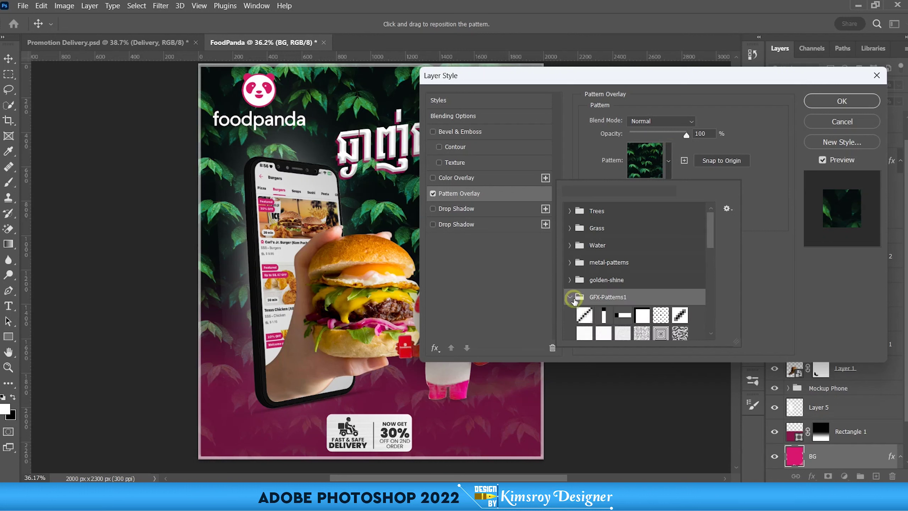
left_click(657, 319)
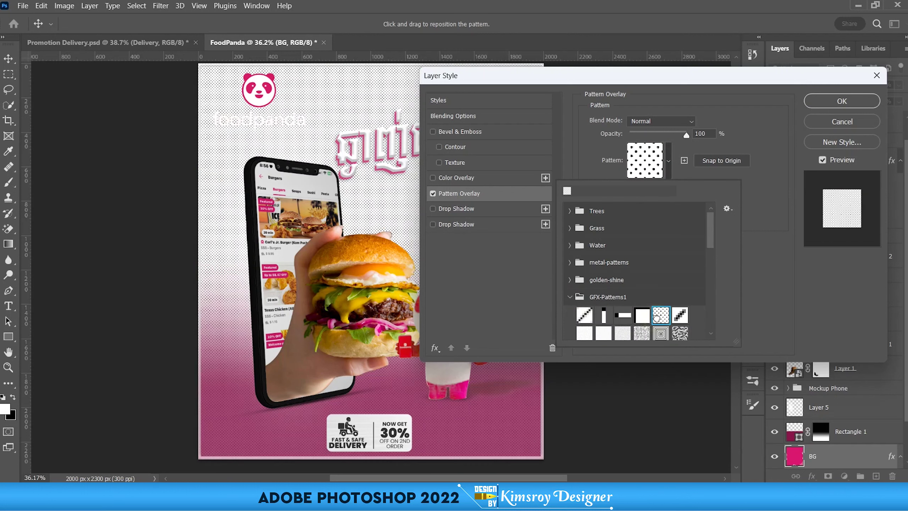
left_click(784, 286)
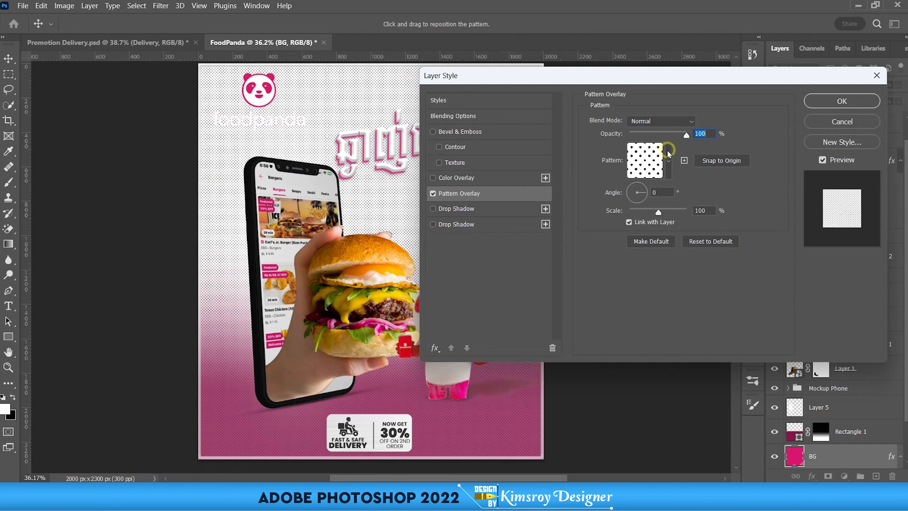
left_click(638, 122)
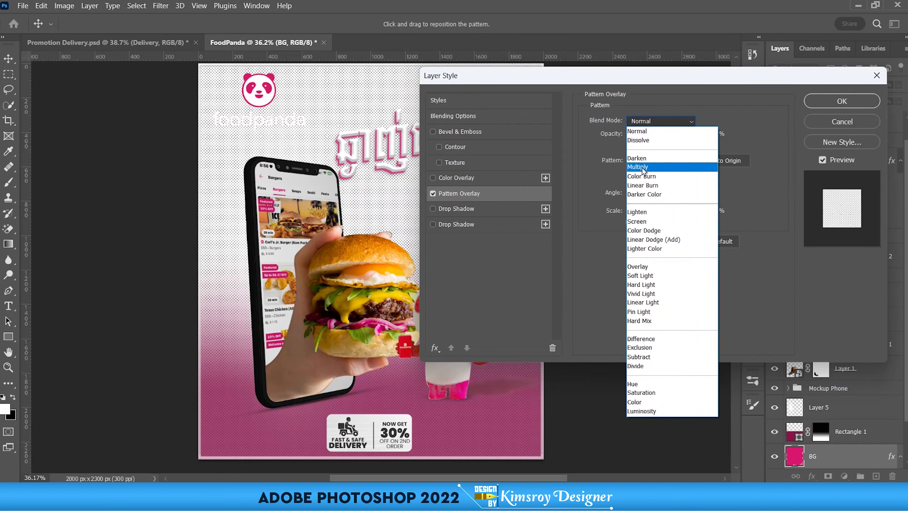
left_click(641, 167)
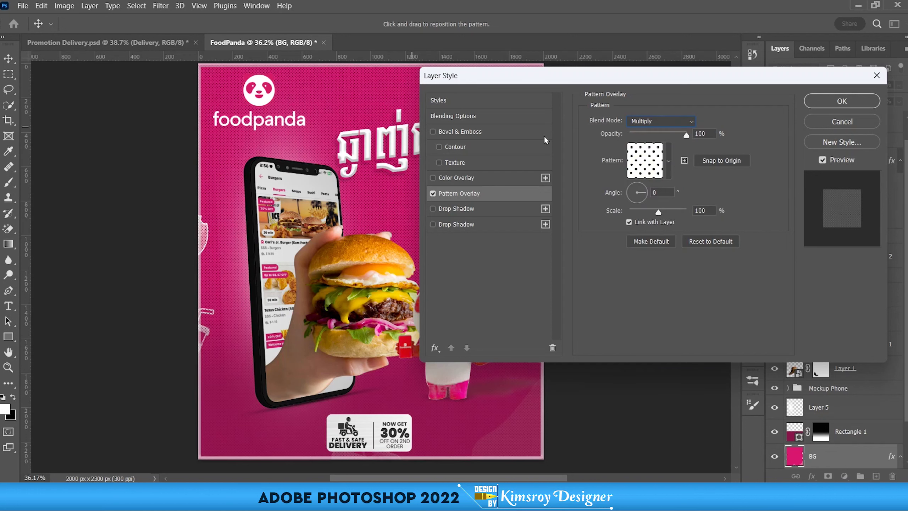
left_click_drag(657, 210, 644, 211)
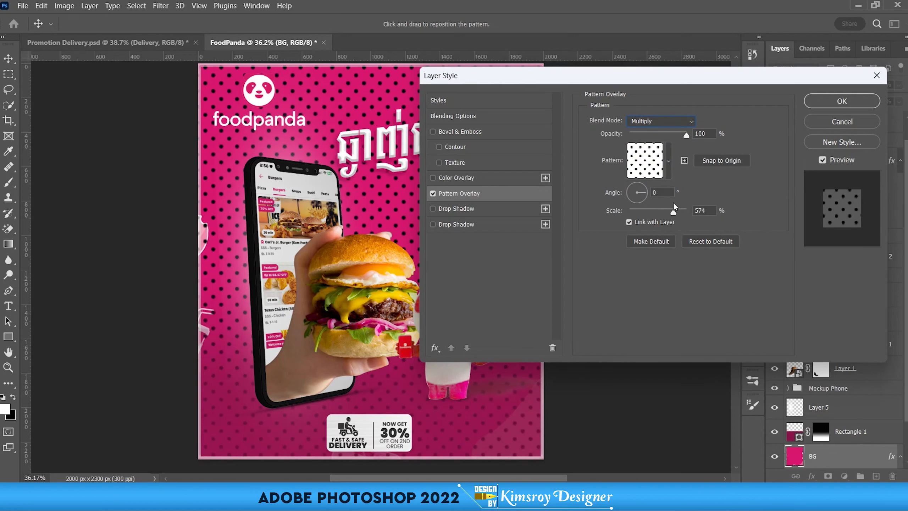
left_click_drag(645, 206, 642, 211)
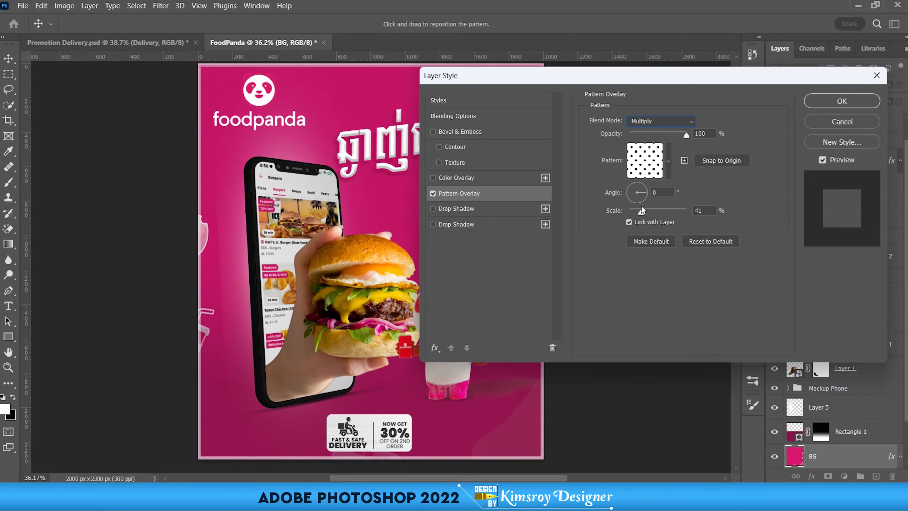
left_click(842, 102)
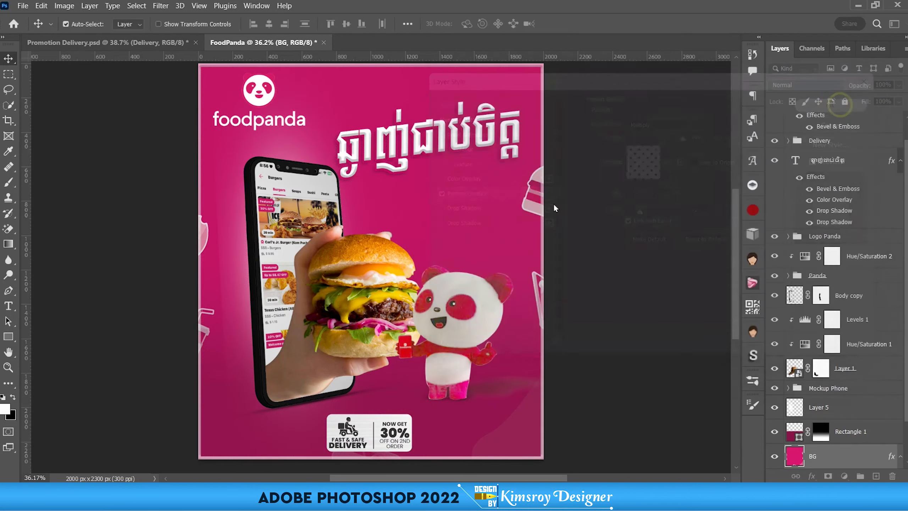
Scroll over the poster to review the dotted background texture.
scroll(384, 210, "up", 5)
scroll(376, 218, "down", 3)
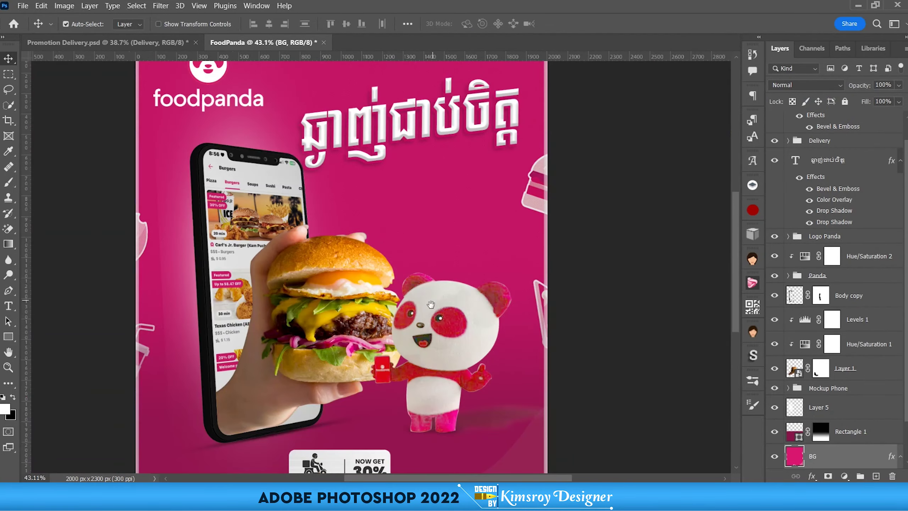
scroll(221, 242, "up", 5)
scroll(221, 242, "down", 2)
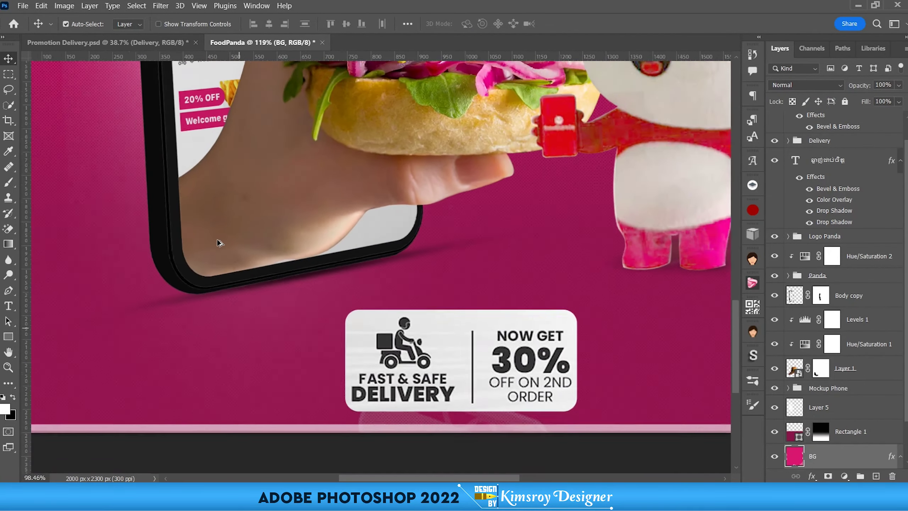
scroll(229, 241, "down", 2)
scroll(242, 239, "down", 1)
scroll(322, 315, "down", 1)
scroll(334, 327, "down", 1)
scroll(337, 325, "up", 1)
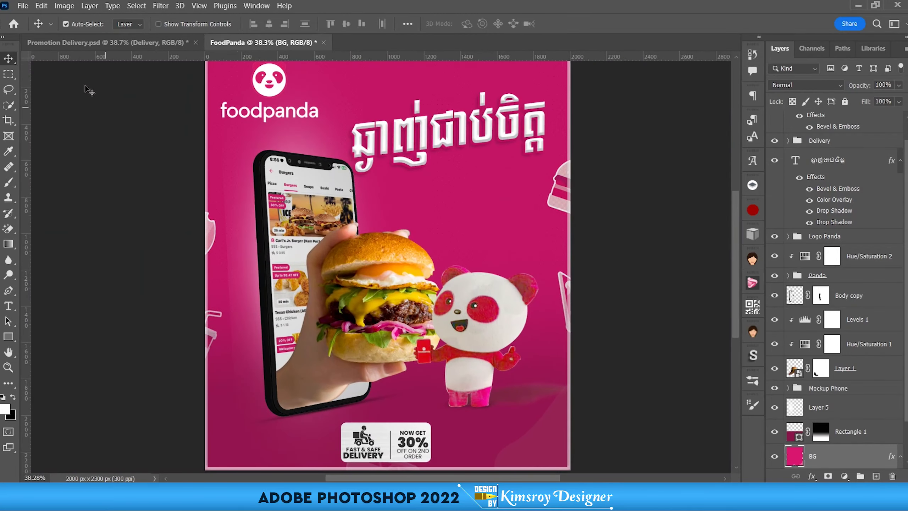
left_click(23, 5)
mouse_move(85, 180)
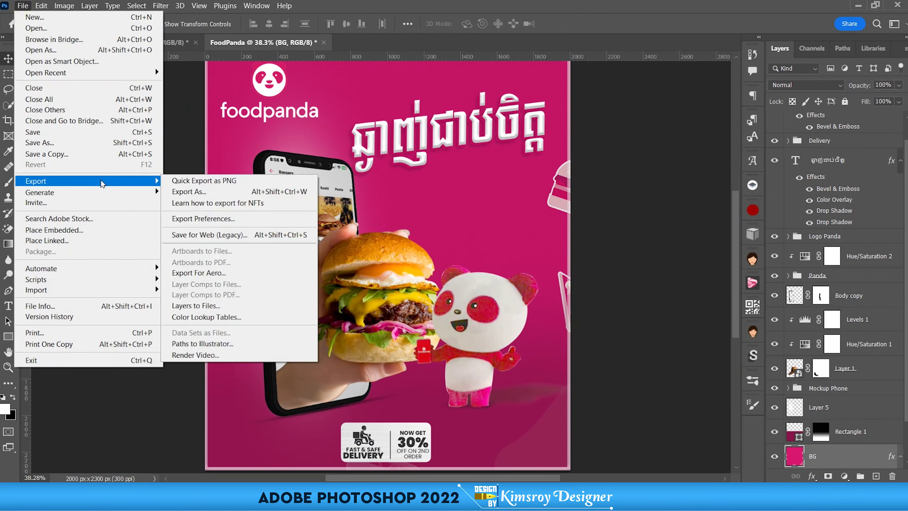
In Save for Web (Legacy), fit the preview and choose JPEG Maximum with Progressive on.
left_click(215, 234)
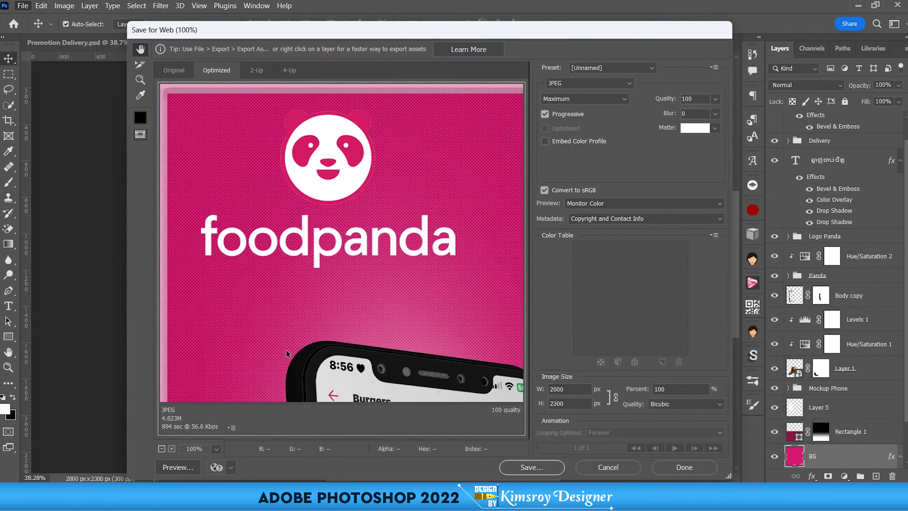
left_click(218, 450)
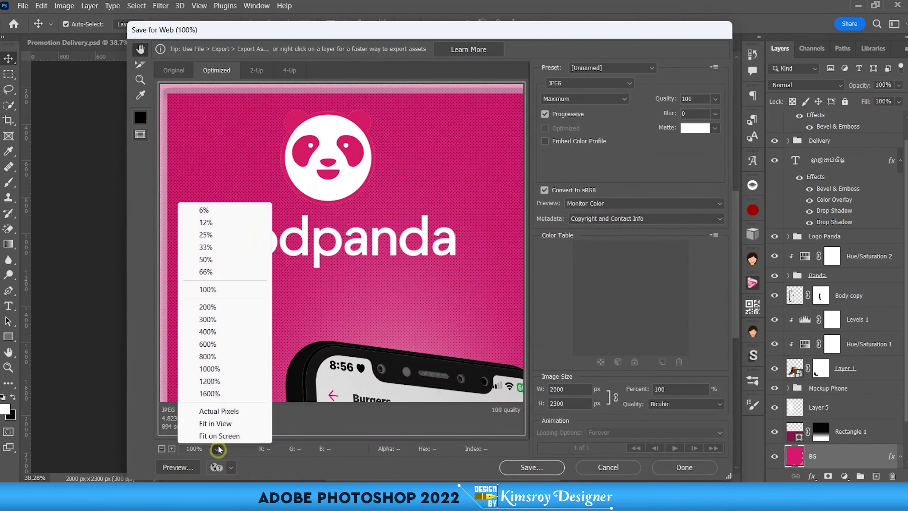
left_click(214, 423)
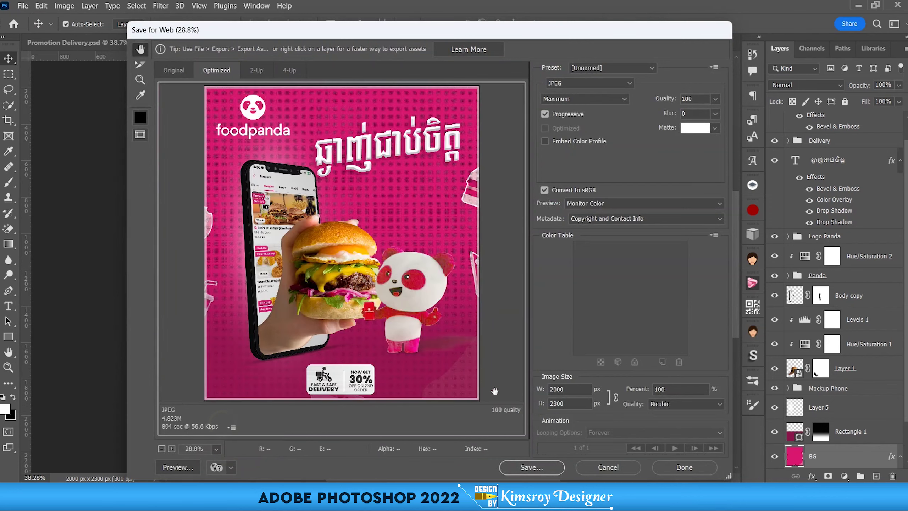
left_click(559, 83)
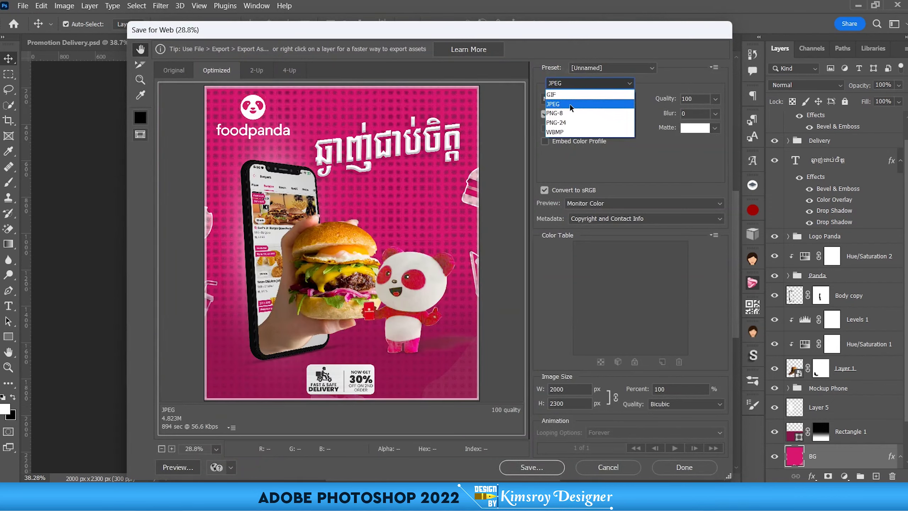
left_click(571, 103)
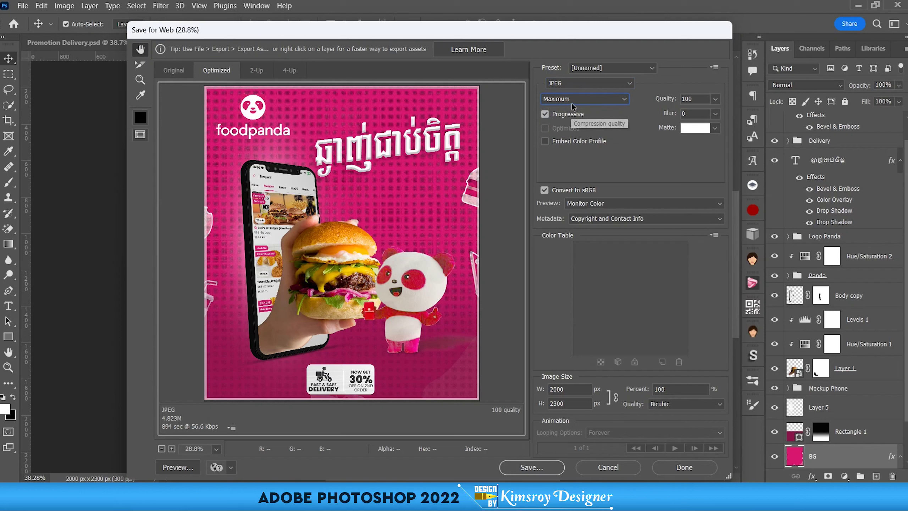
left_click(571, 104)
left_click(560, 150)
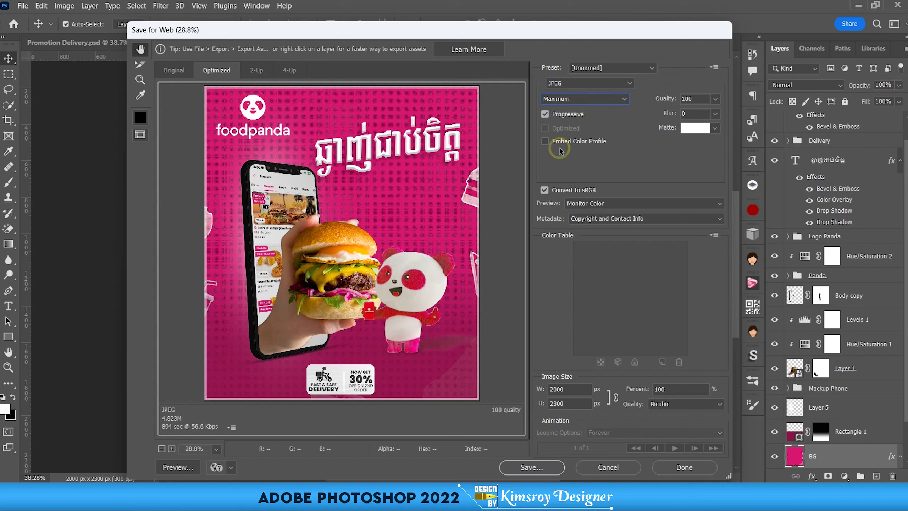
left_click(544, 113)
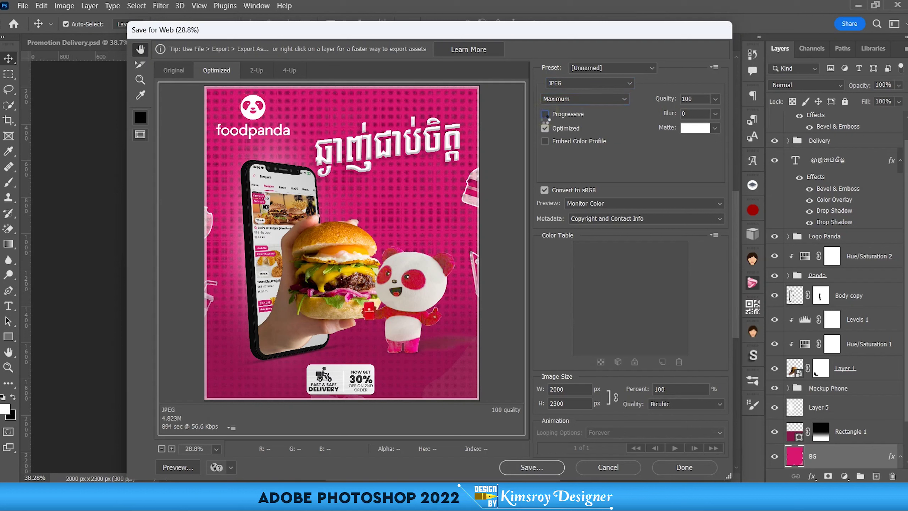
left_click(544, 114)
Save the JPEG into the 10.Update Lesson PHOTOSHOP_ folder.
left_click(526, 472)
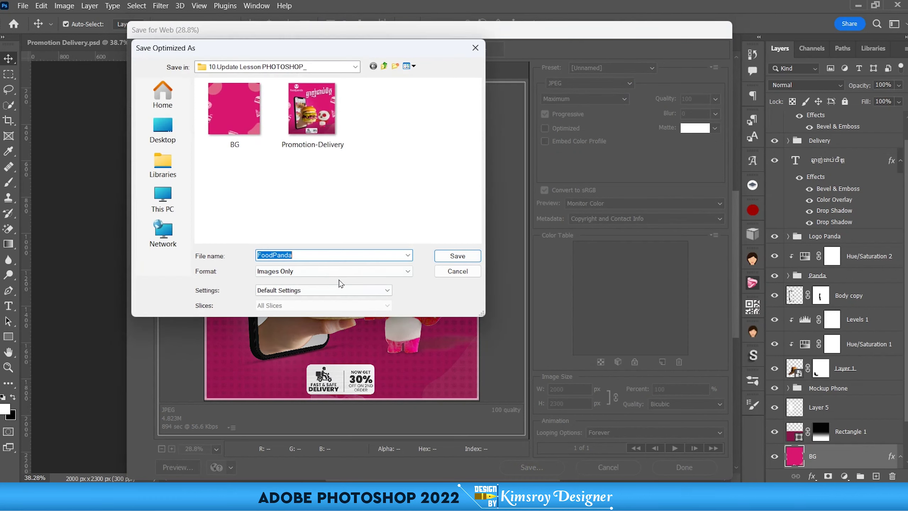
left_click(327, 255)
left_click(453, 256)
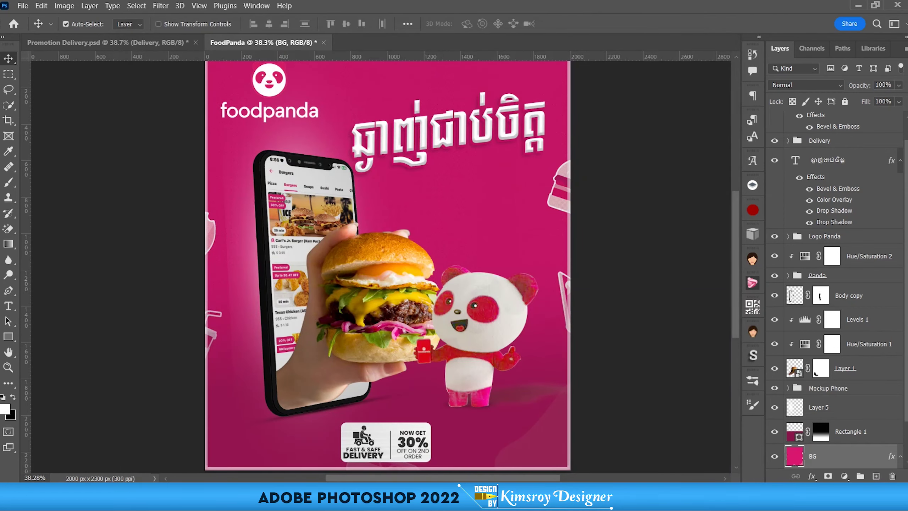
left_click(858, 6)
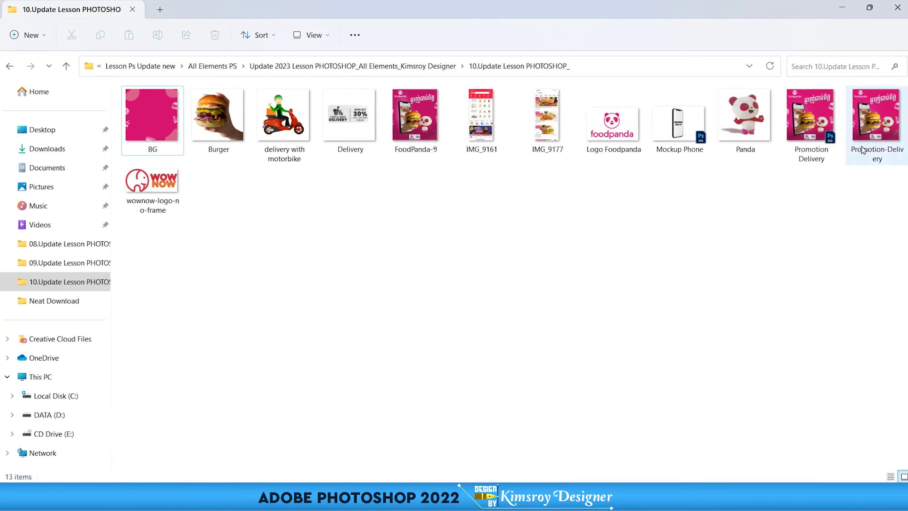
View the exported FoodPanda-9 JPEG full screen, then close it and return to the folder.
double_click(432, 123)
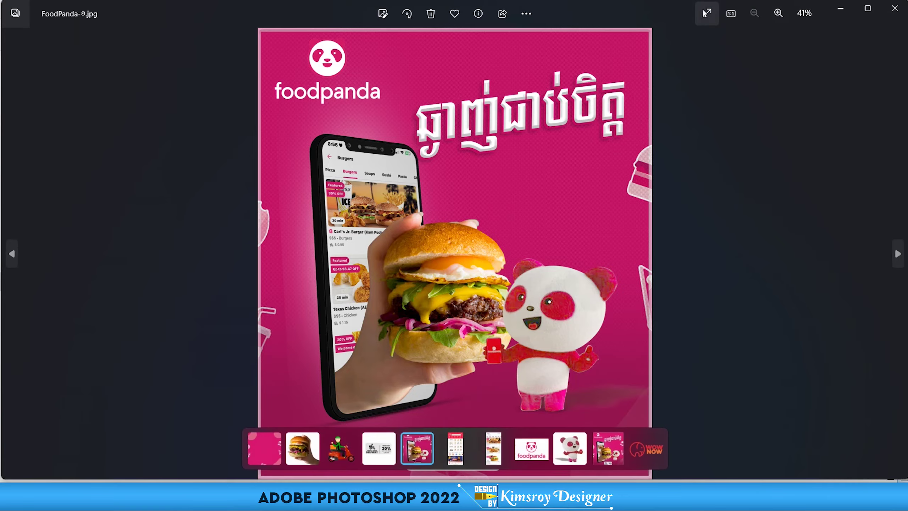
left_click(705, 11)
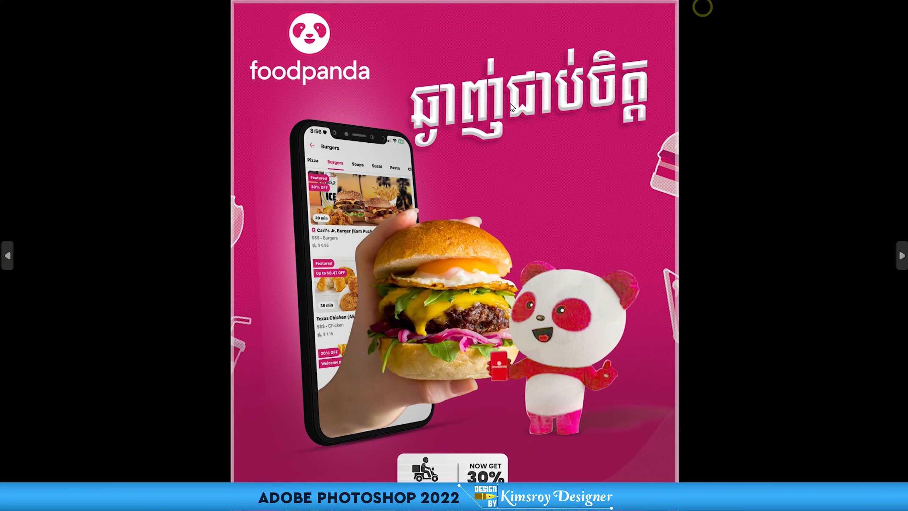
scroll(512, 107, "up", 3)
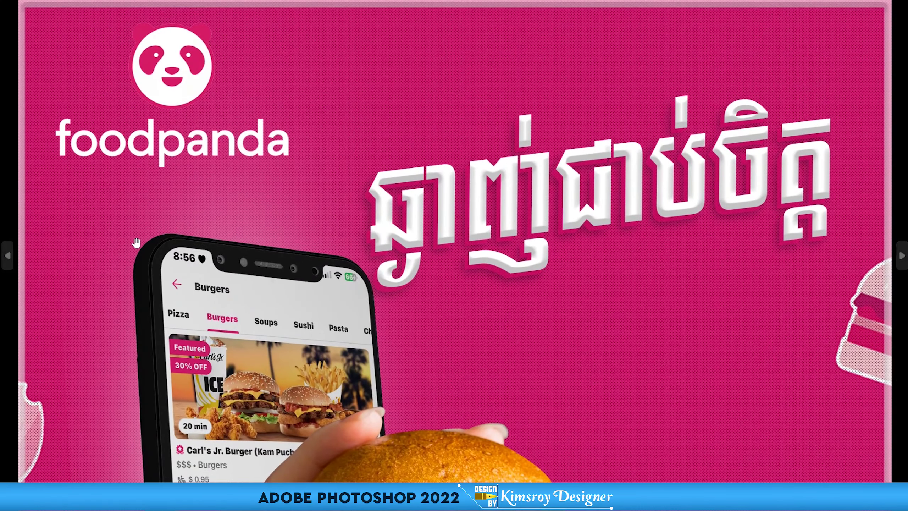
scroll(136, 242, "down", 3)
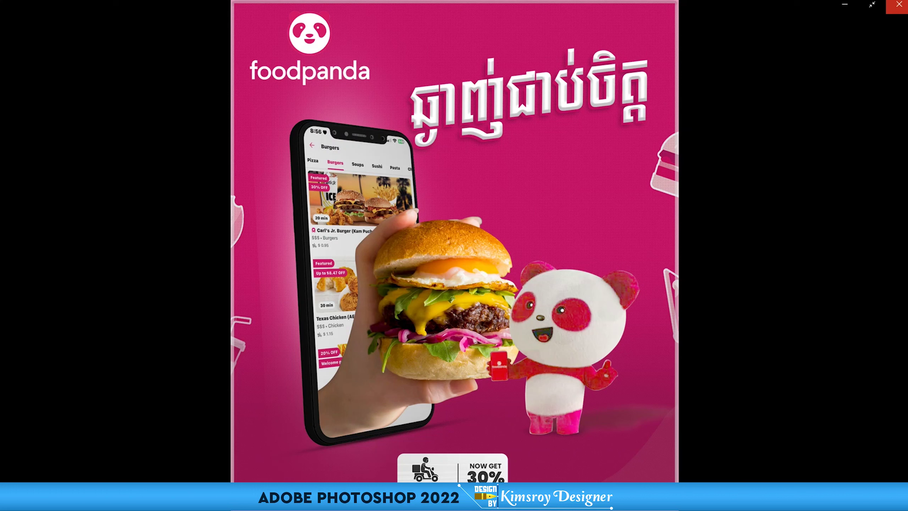
left_click(899, 8)
left_click(529, 229)
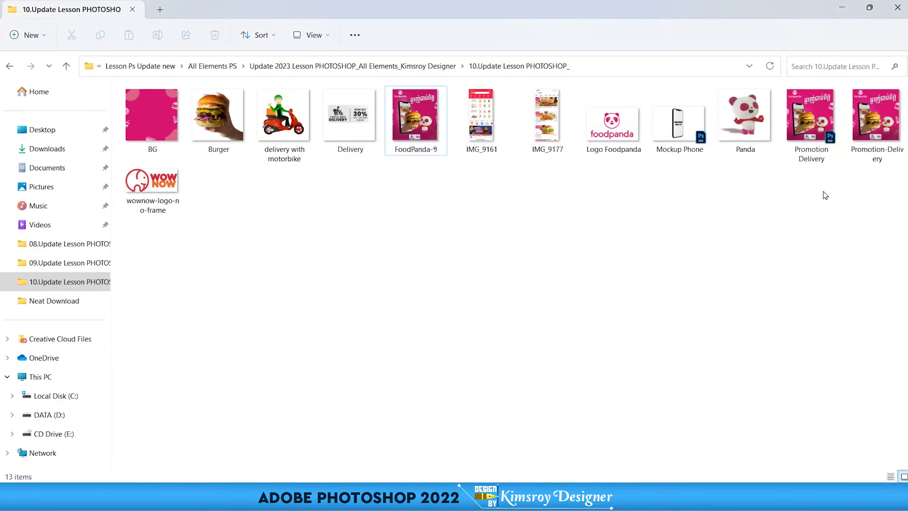